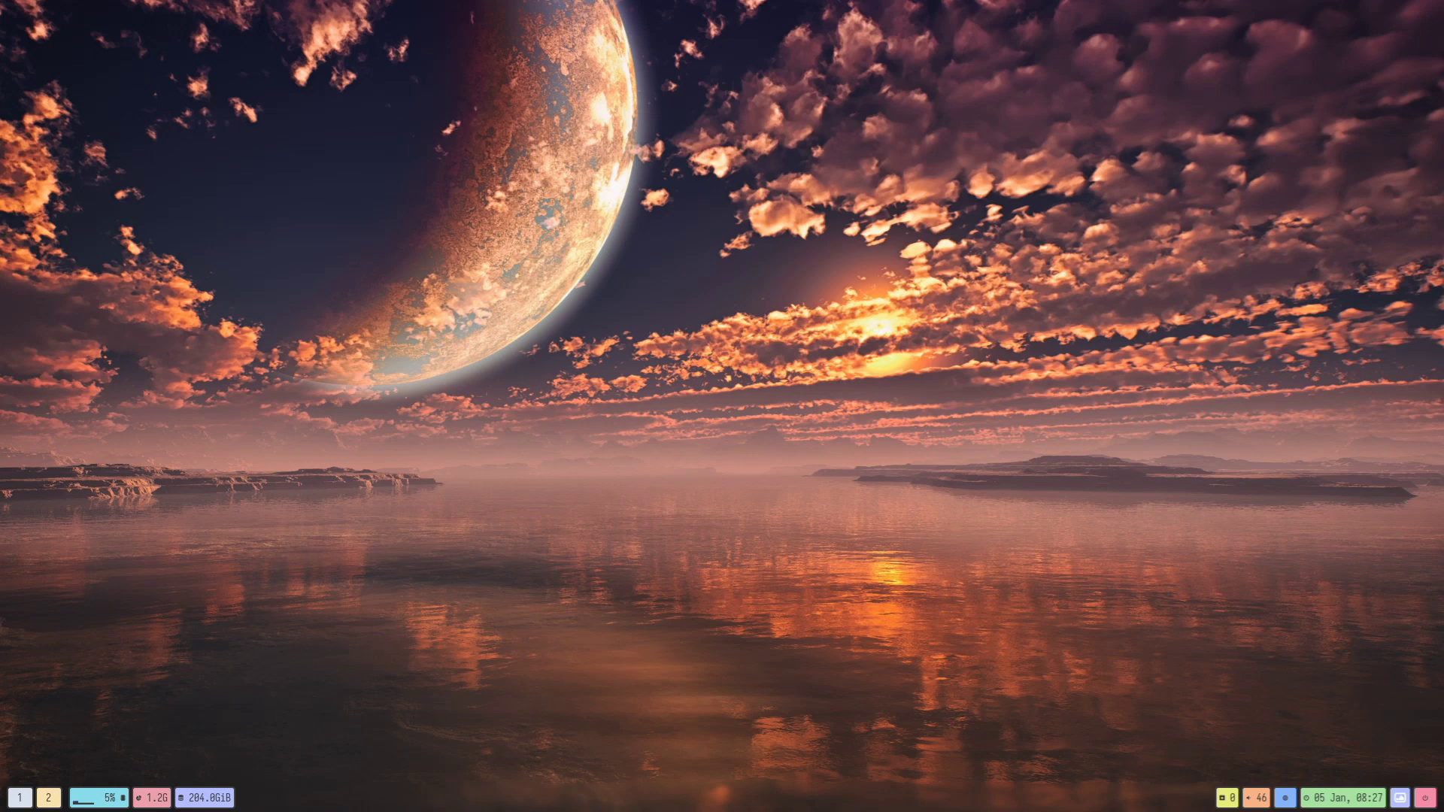
# Step: Switch to workspace 1 and open five tiled terminal windows on it
pyautogui.press('super+1')
pyautogui.press('super+Return')
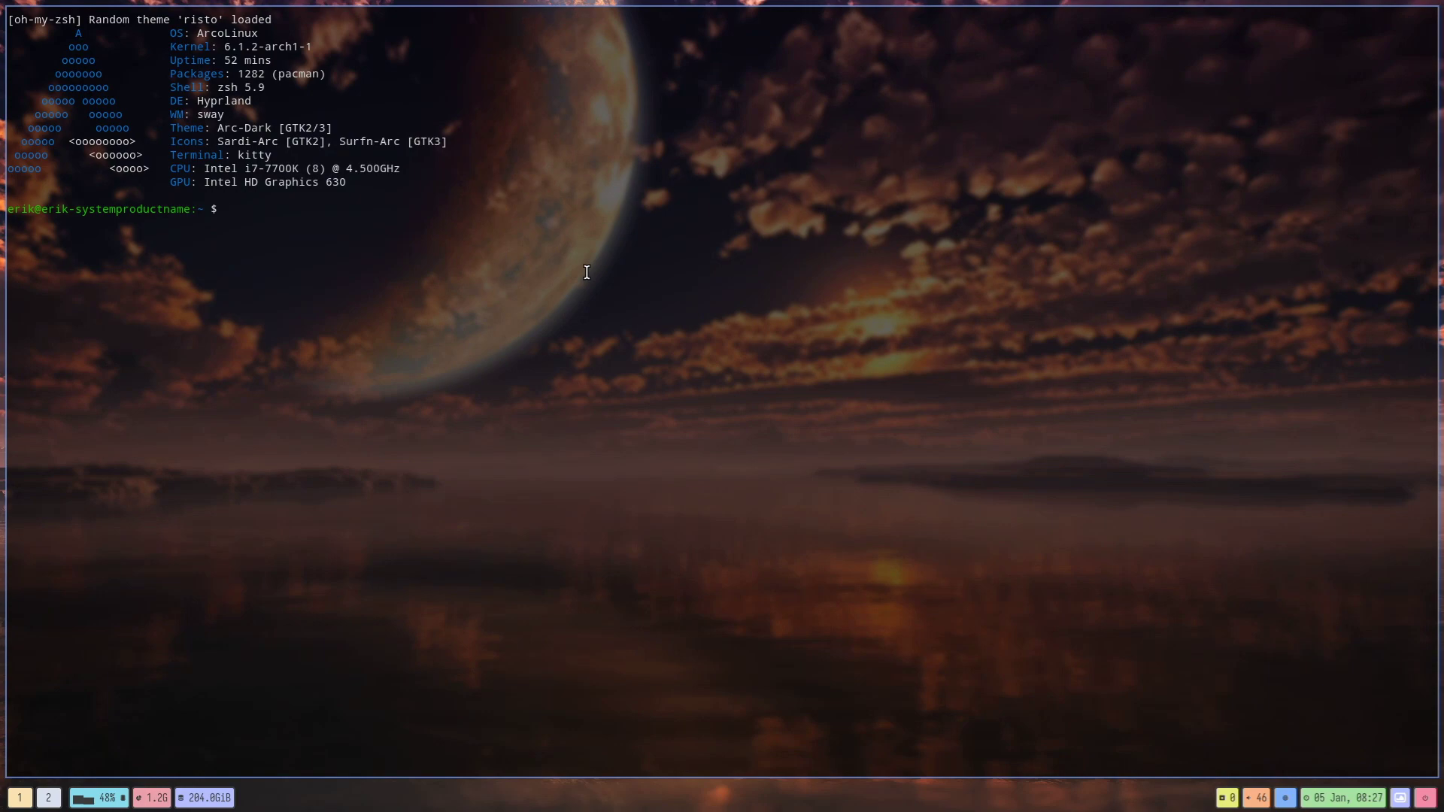
pyautogui.press('super+Return')
pyautogui.press('super+Return')
pyautogui.press('super+Return')
pyautogui.press('super+Return')
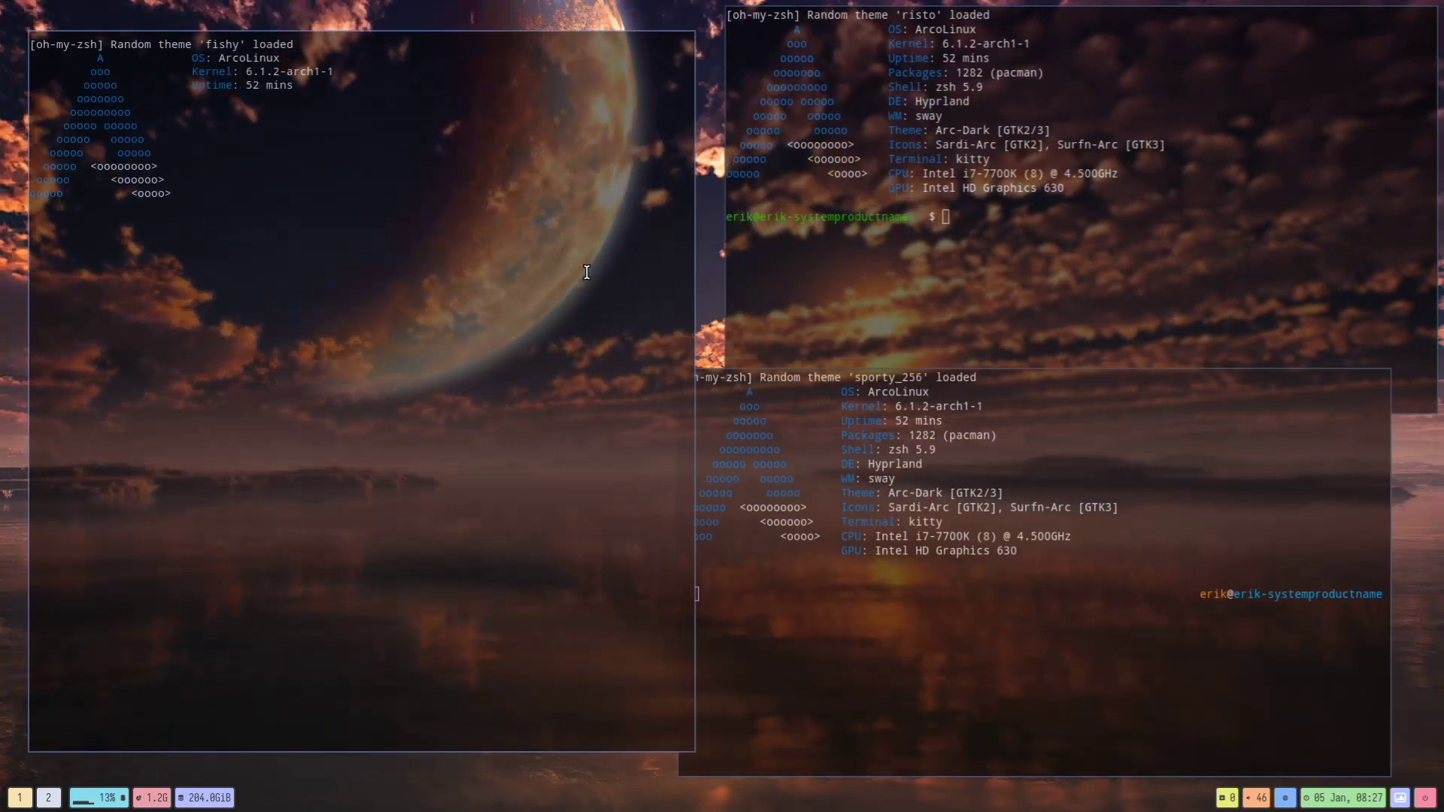
# Step: Close all five terminal windows so that workspace 1 is empty
pyautogui.press('super+q')
pyautogui.press('super+q')
pyautogui.press('super+q')
pyautogui.press('super+q')
pyautogui.press('super+q')
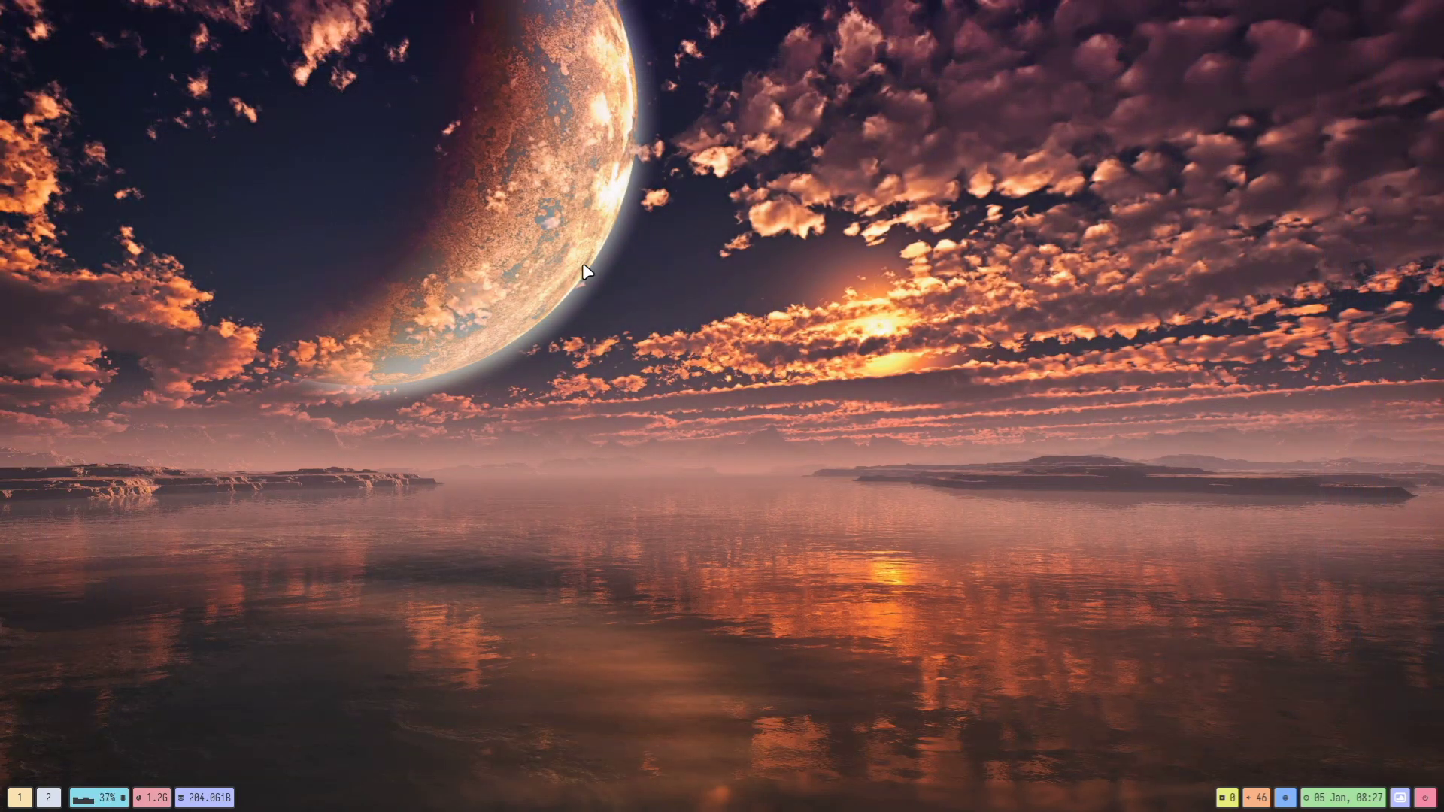
# Step: Open six tiled file manager windows on workspace 1
pyautogui.press('super+shift+Return')
pyautogui.press('super+shift+Return')
pyautogui.press('super+shift+Return')
pyautogui.press('super+shift+Return')
pyautogui.press('super+shift+Return')
pyautogui.press('super+shift+Return')
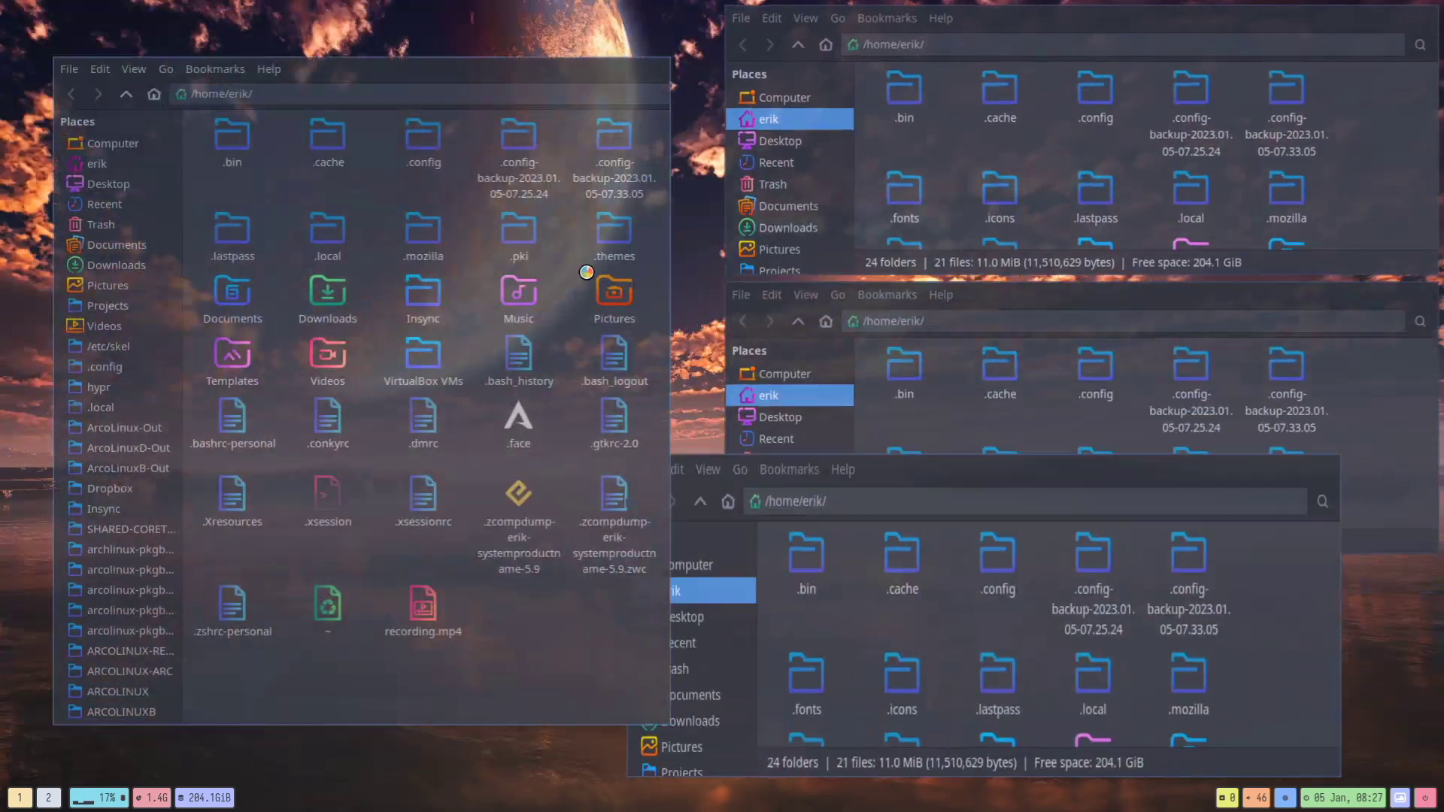
# Step: Close all six file manager windows
pyautogui.press('super+q')
pyautogui.press('super+q')
pyautogui.press('super+q')
pyautogui.press('super+q')
pyautogui.press('super+q')
pyautogui.press('super+q')
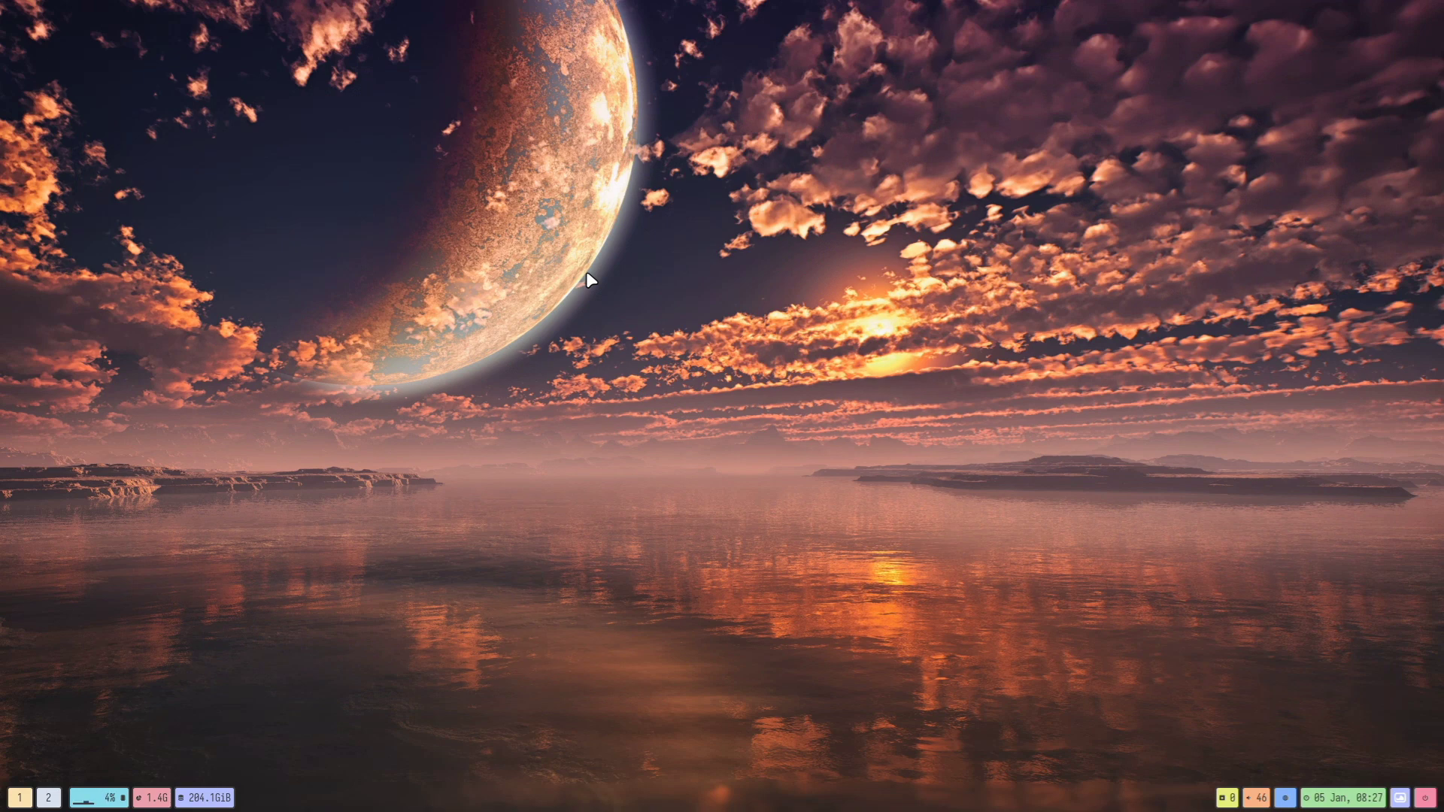
# Step: Search Google for "hyprland" in the Chromium browser, then close the browser window
pyautogui.press('super+b')
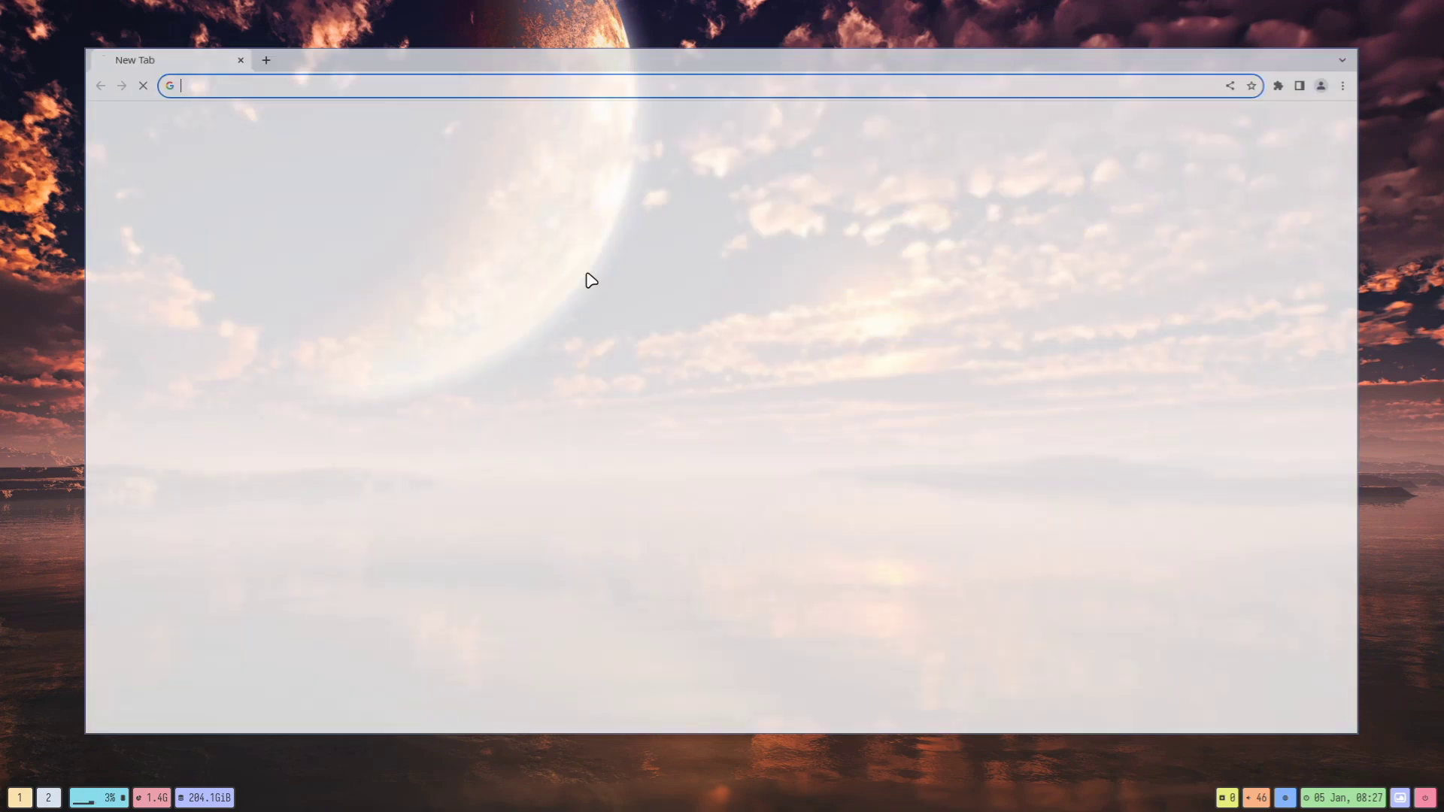
pyautogui.write('hyrplan')
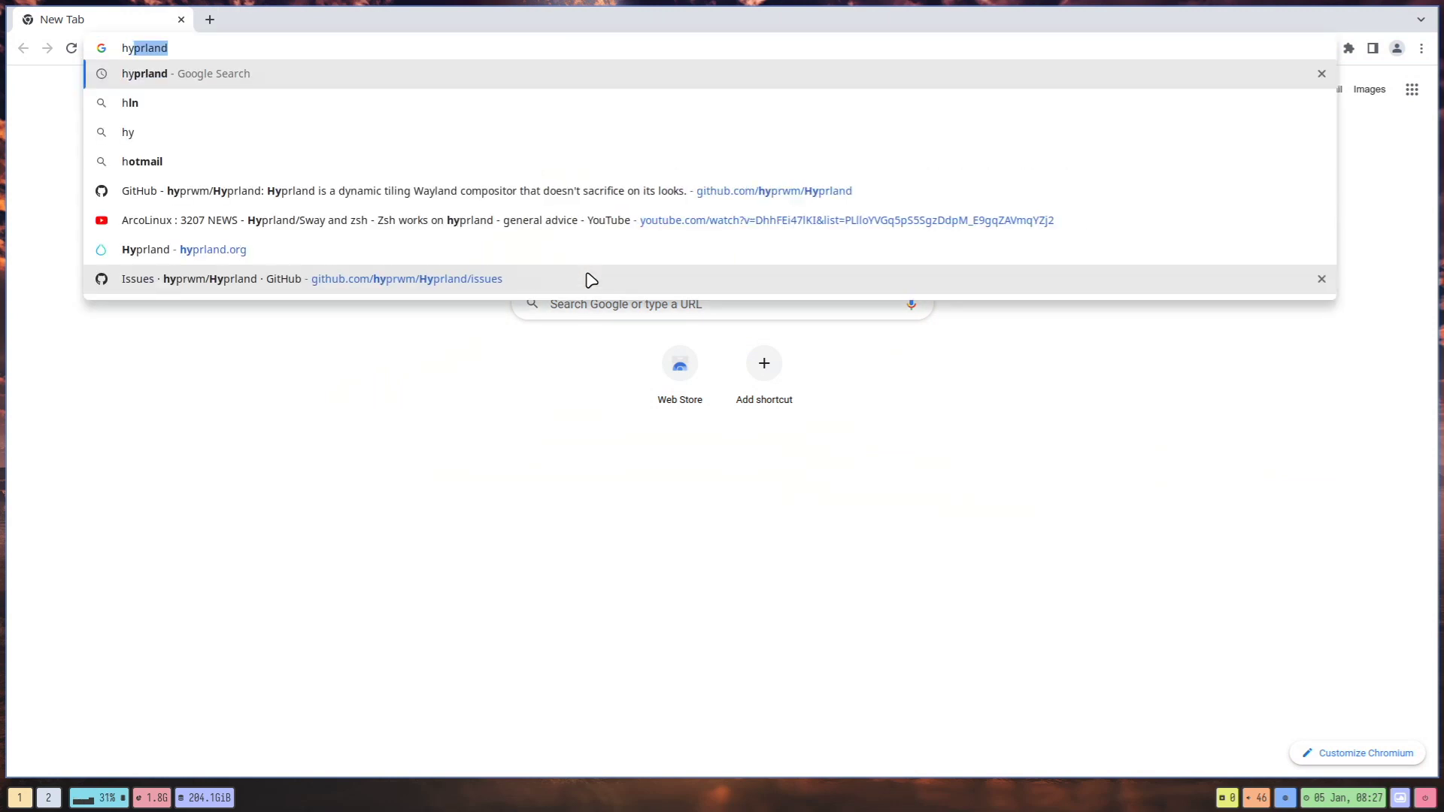
pyautogui.press('BackSpace')
pyautogui.press('BackSpace')
pyautogui.press('BackSpace')
pyautogui.press('BackSpace')
pyautogui.press('BackSpace')
pyautogui.write('p')
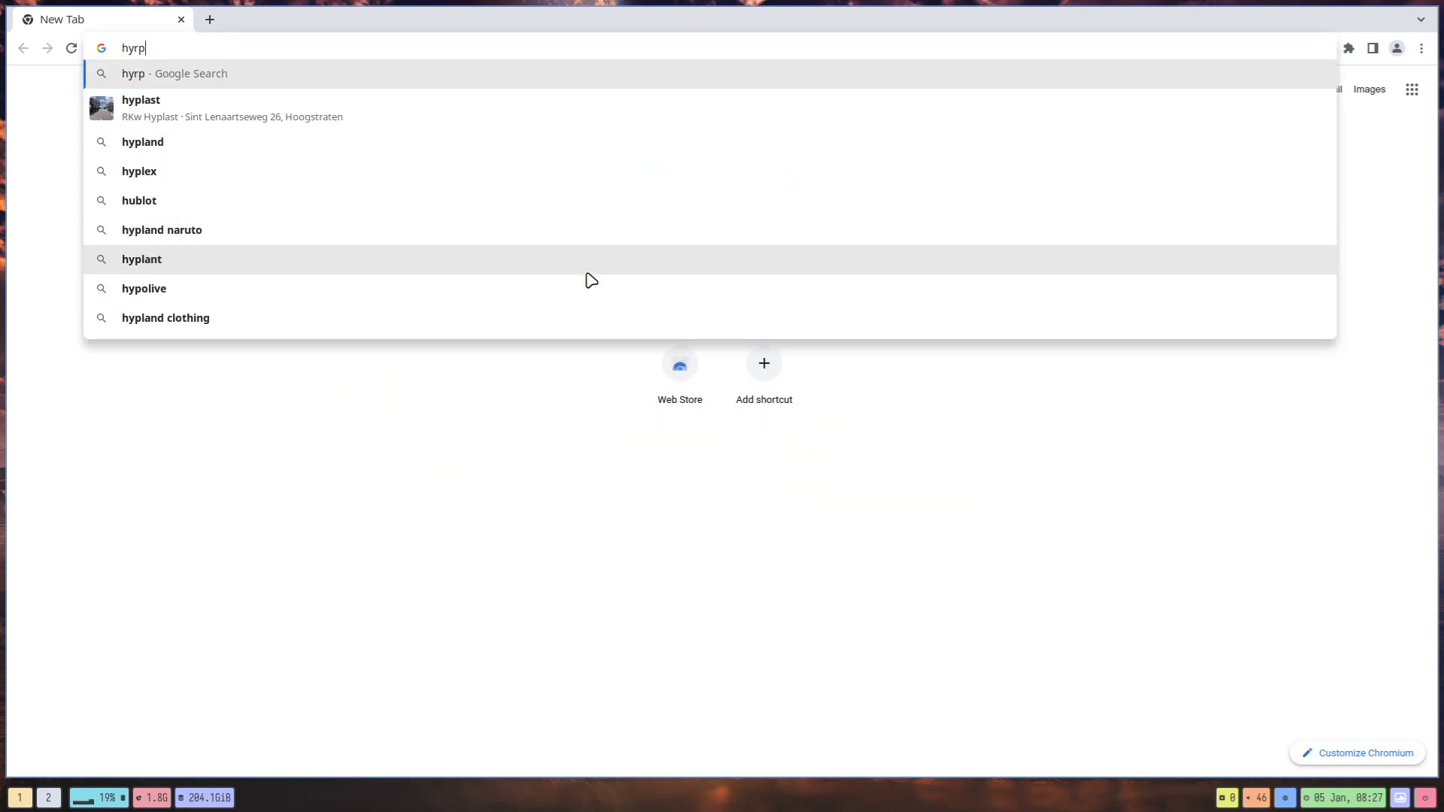
pyautogui.write('rland')
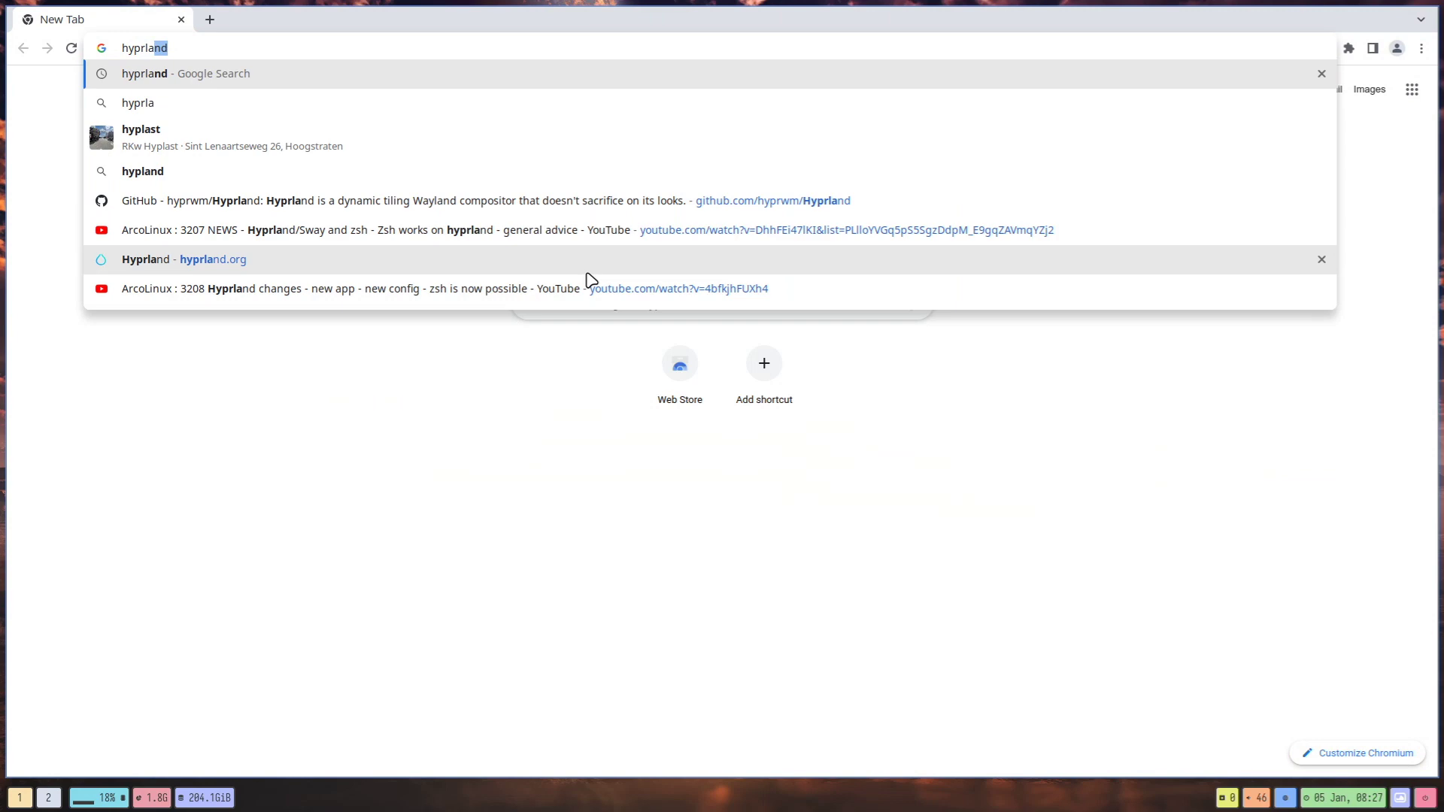
pyautogui.press('Return')
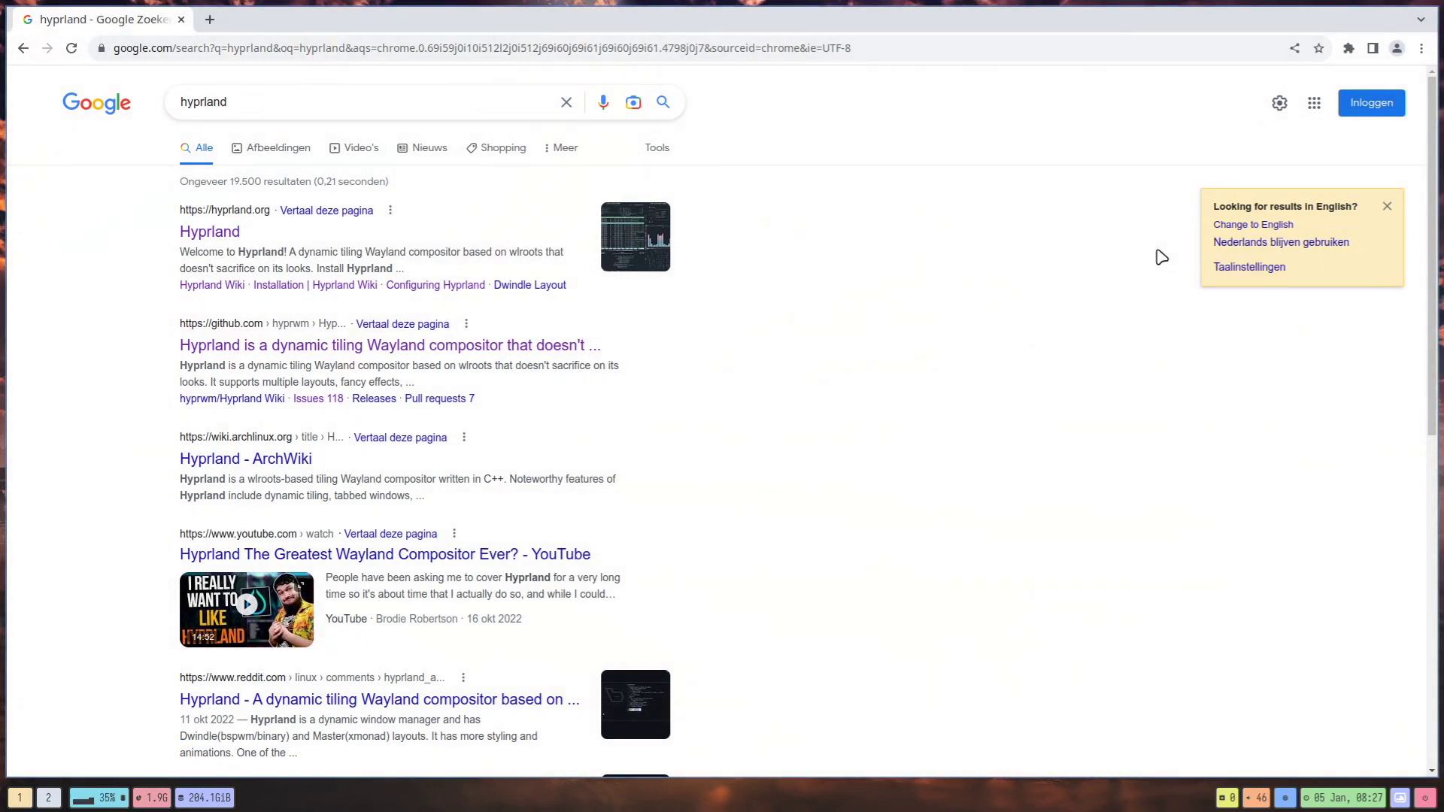
pyautogui.press('super+c')
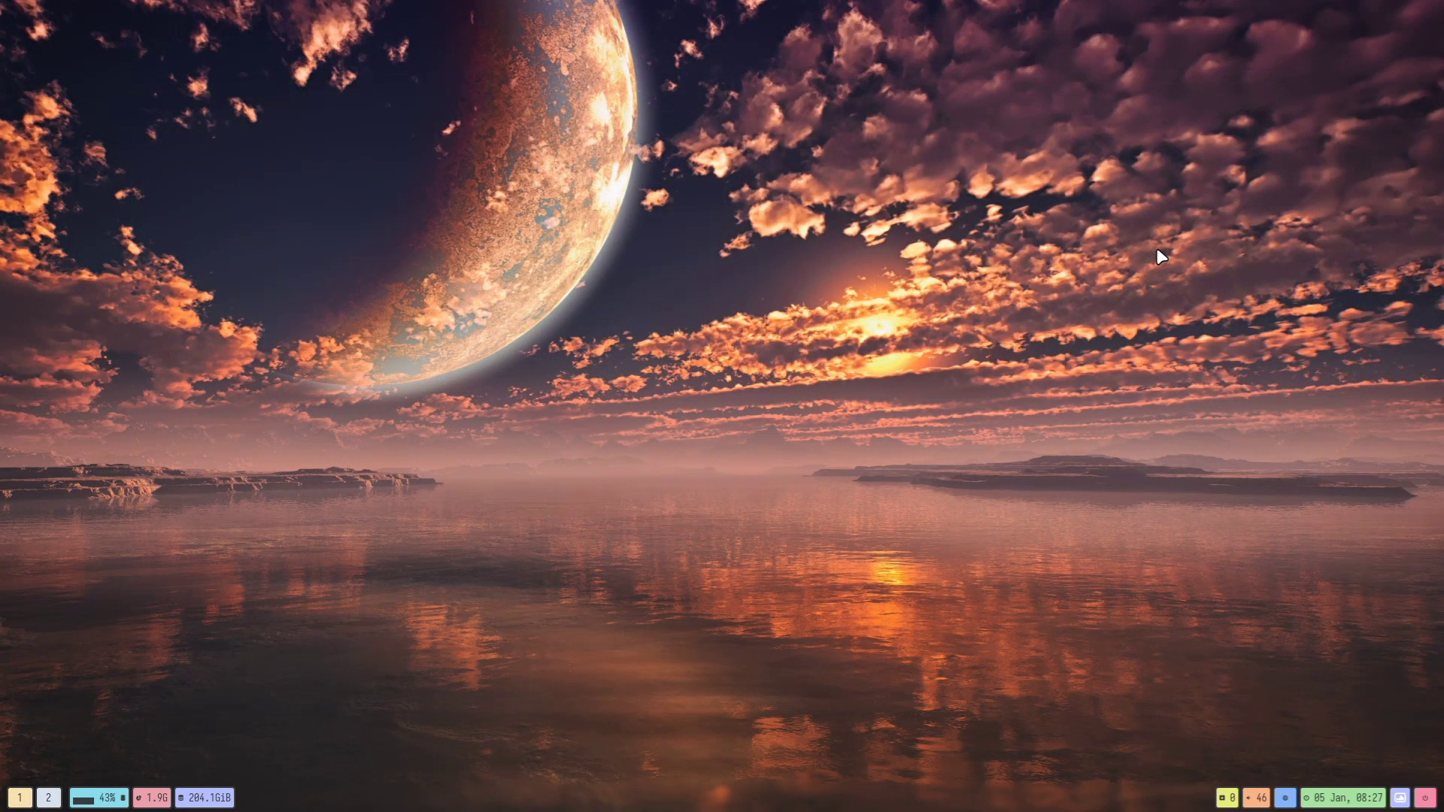
# Step: Open the file manager, go to the .config directory in the home folder and select the hypr folder
pyautogui.press('super+shift+Return')
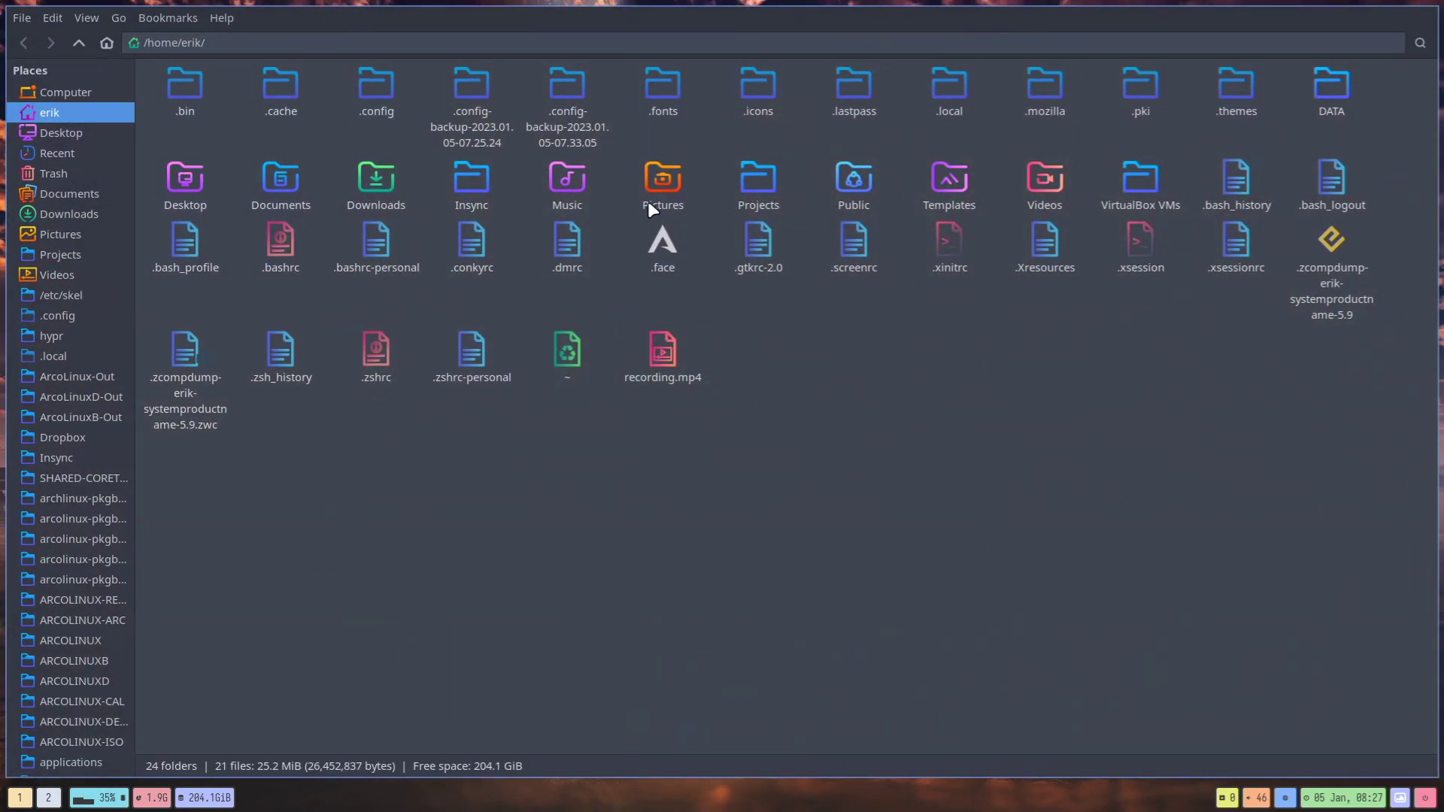
pyautogui.doubleClick(373, 87)
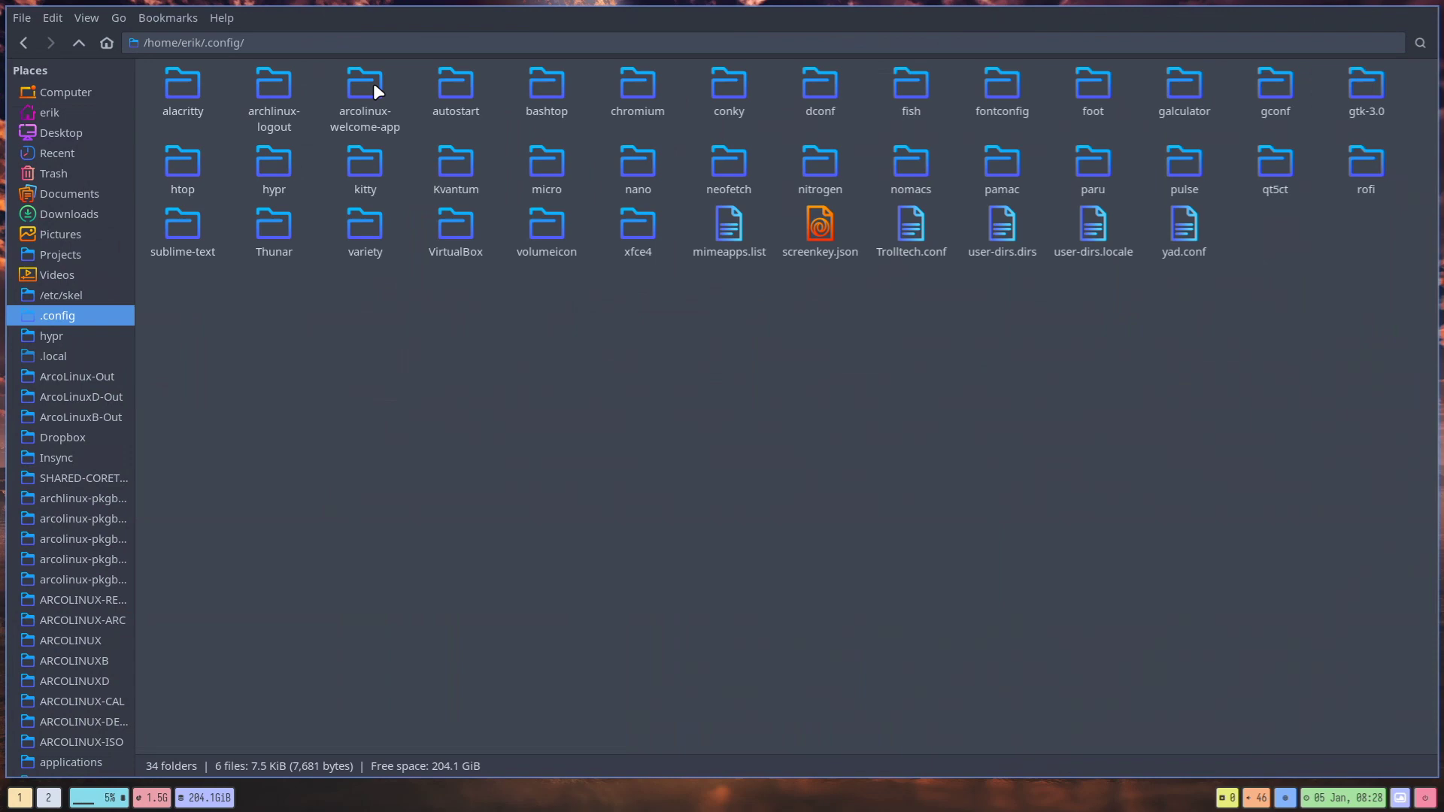
pyautogui.click(278, 169)
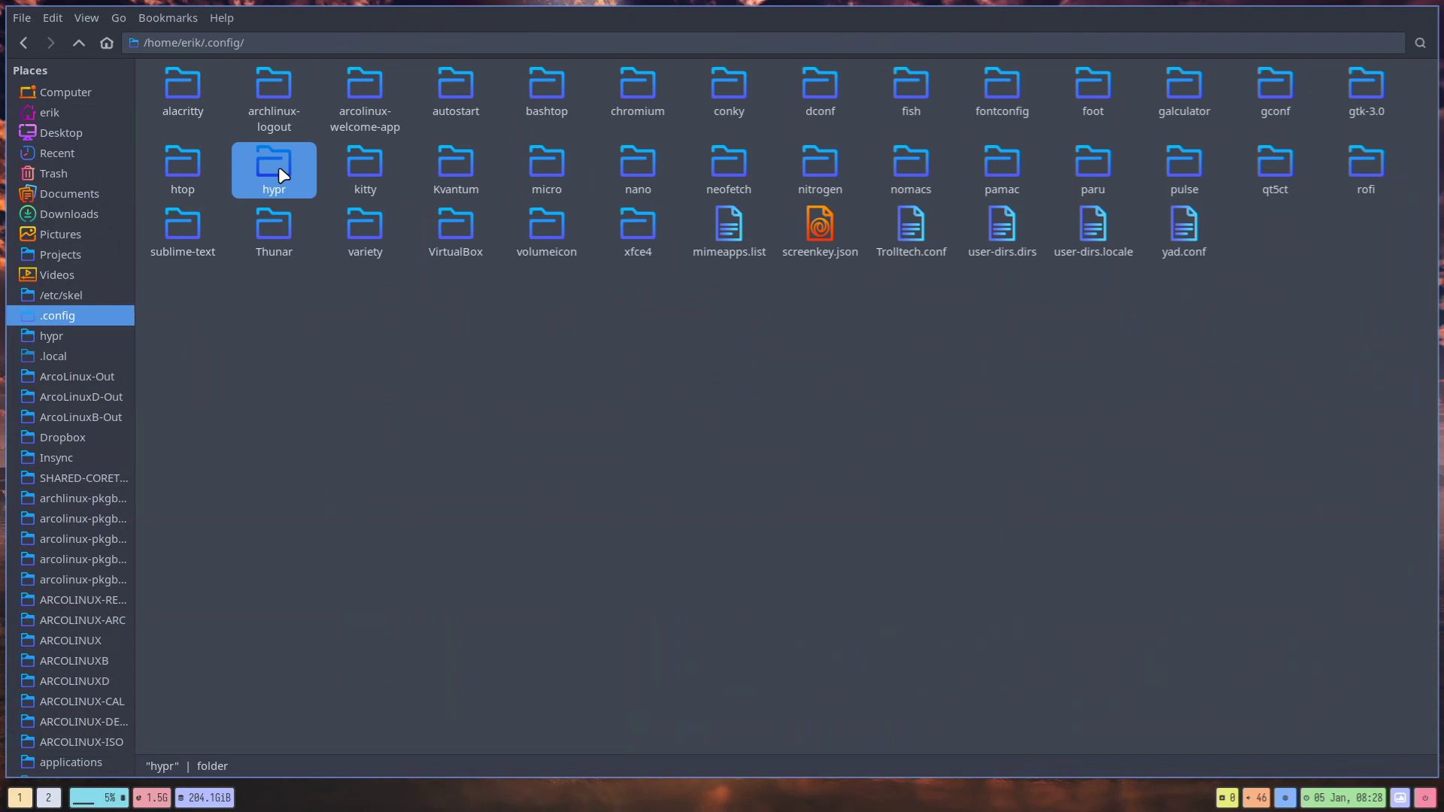
# Step: Launch Sublime Text, collapse and re-expand the hypr folder in its file tree, and close the editor
pyautogui.press('super+d')
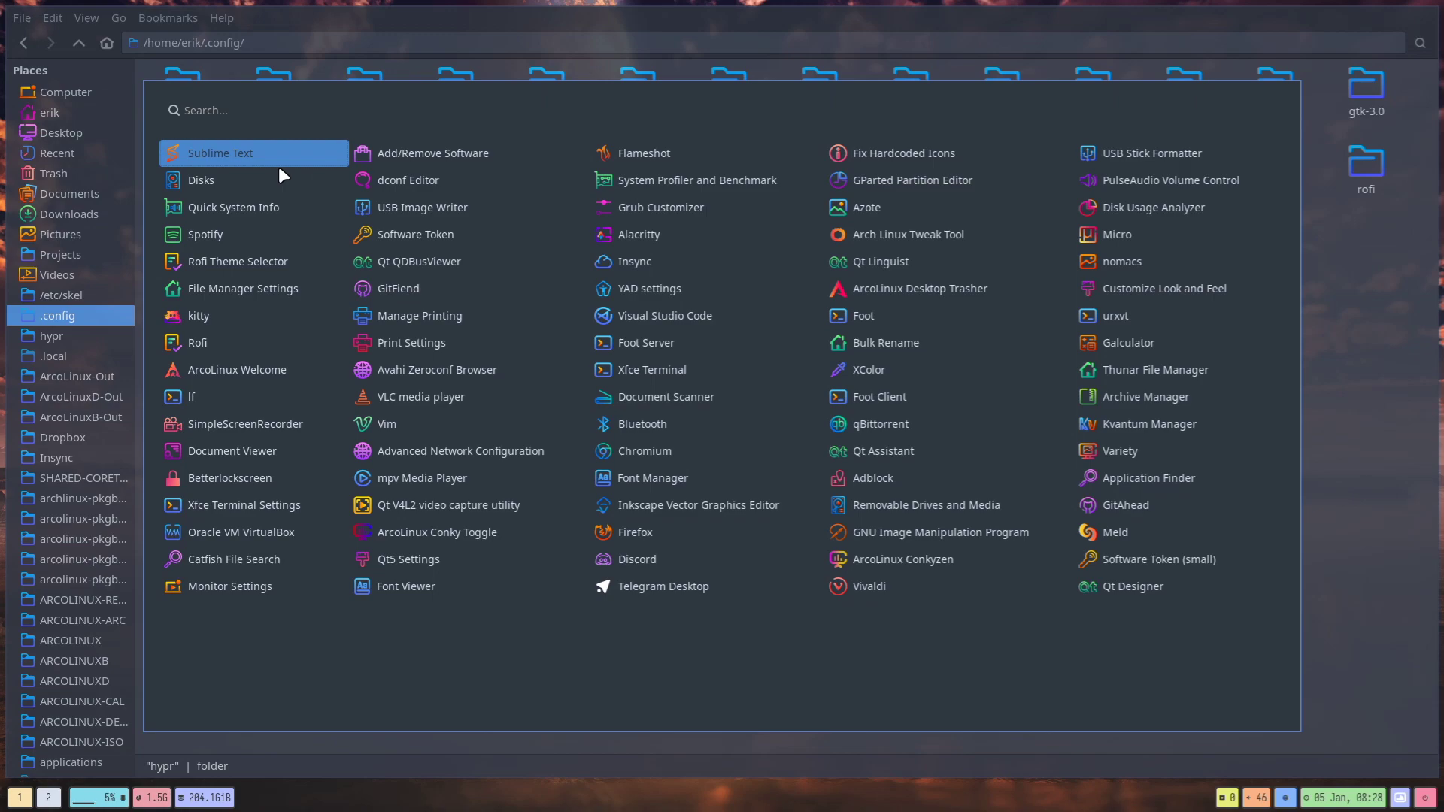
pyautogui.press('Return')
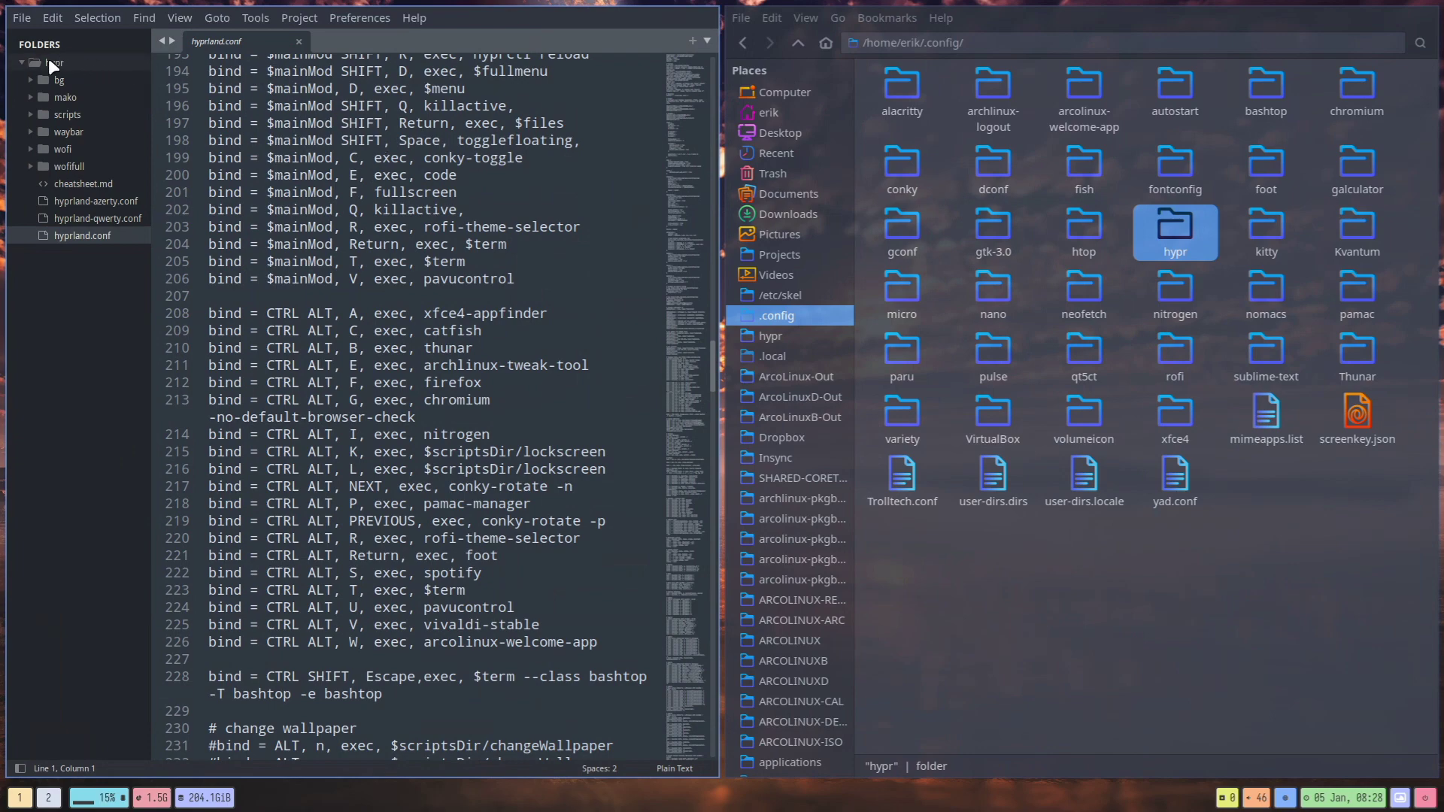
pyautogui.click(17, 62)
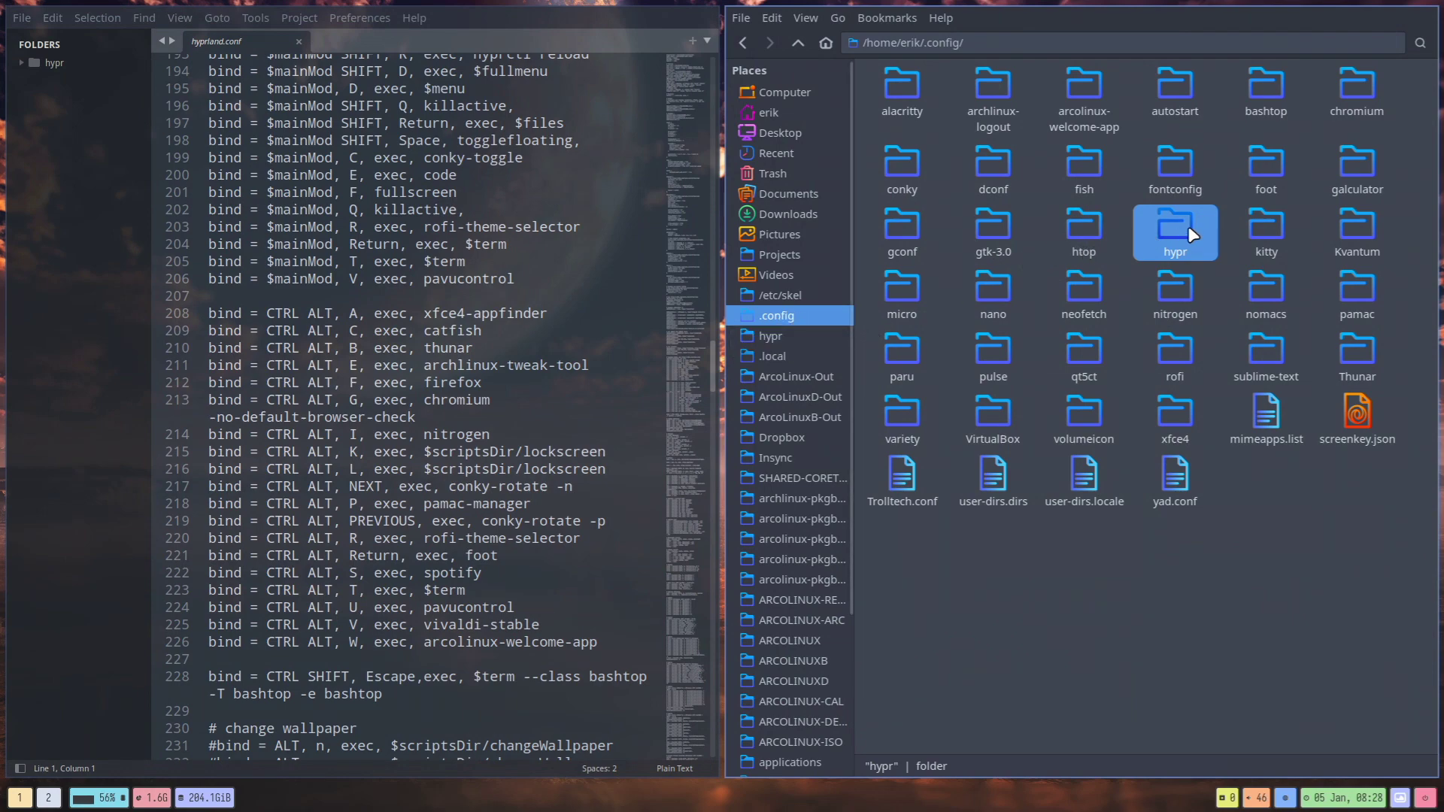
pyautogui.click(21, 62)
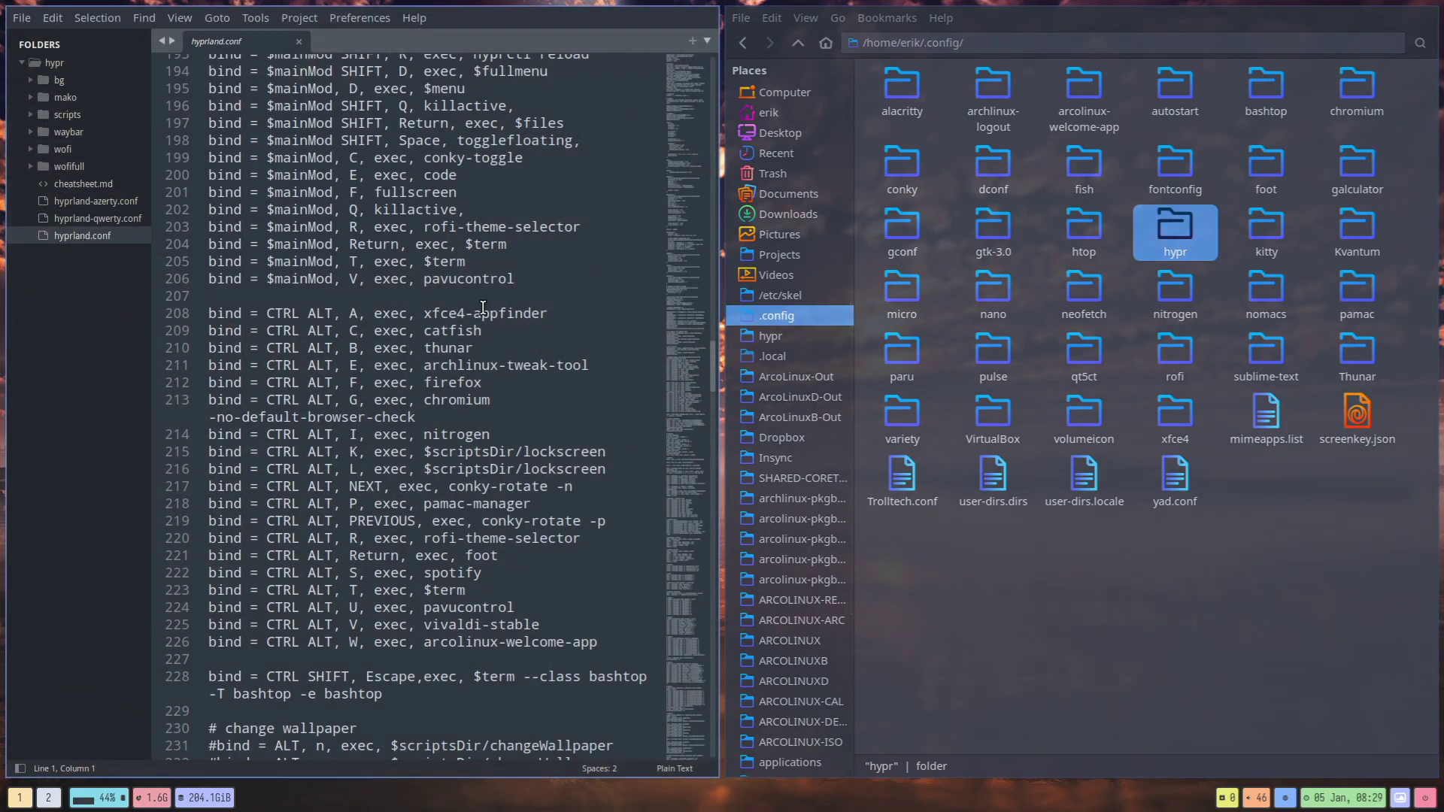
pyautogui.press('super+q')
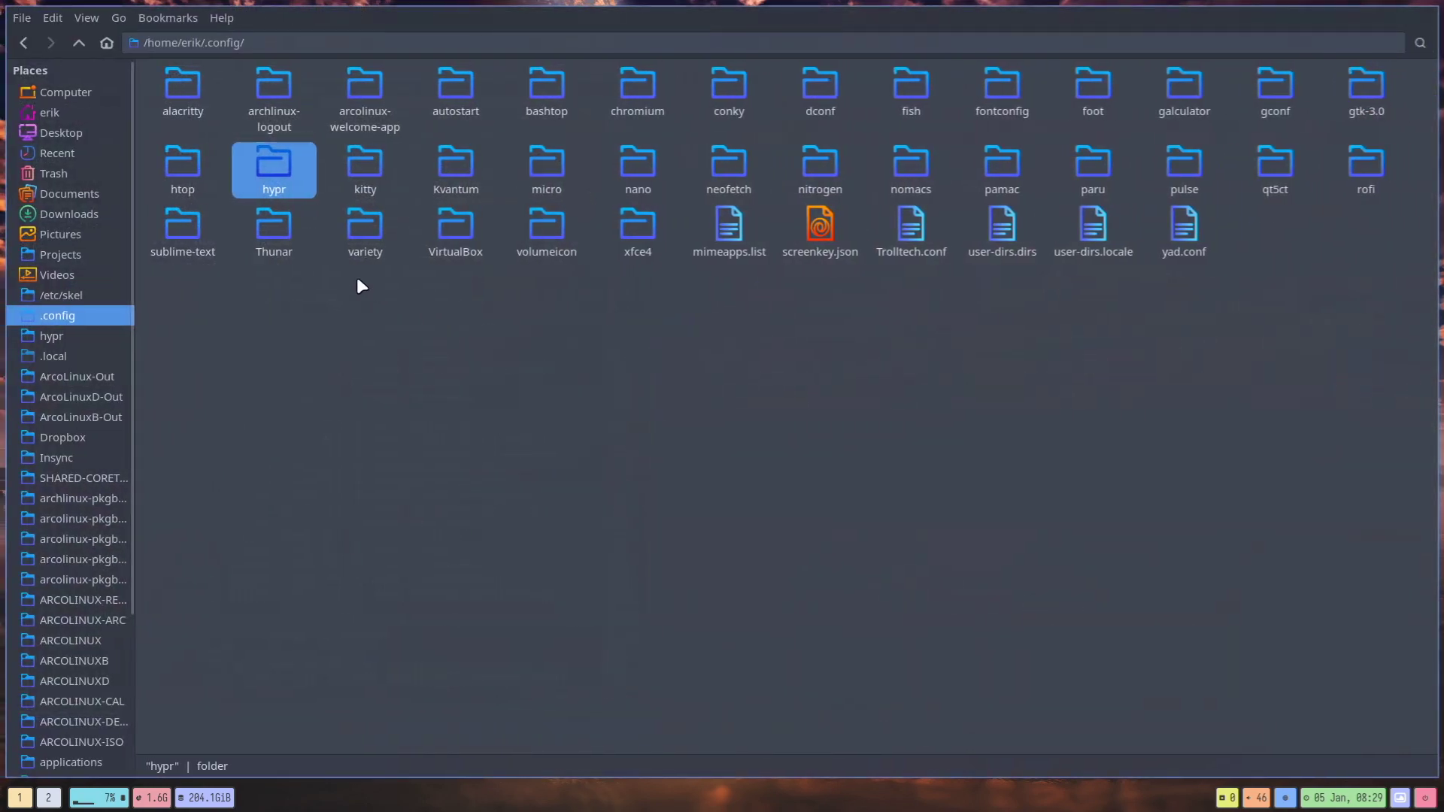
# Step: Open the hypr folder and point out its hyprland .conf files, including the qwerty and azerty variants
pyautogui.doubleClick(279, 160)
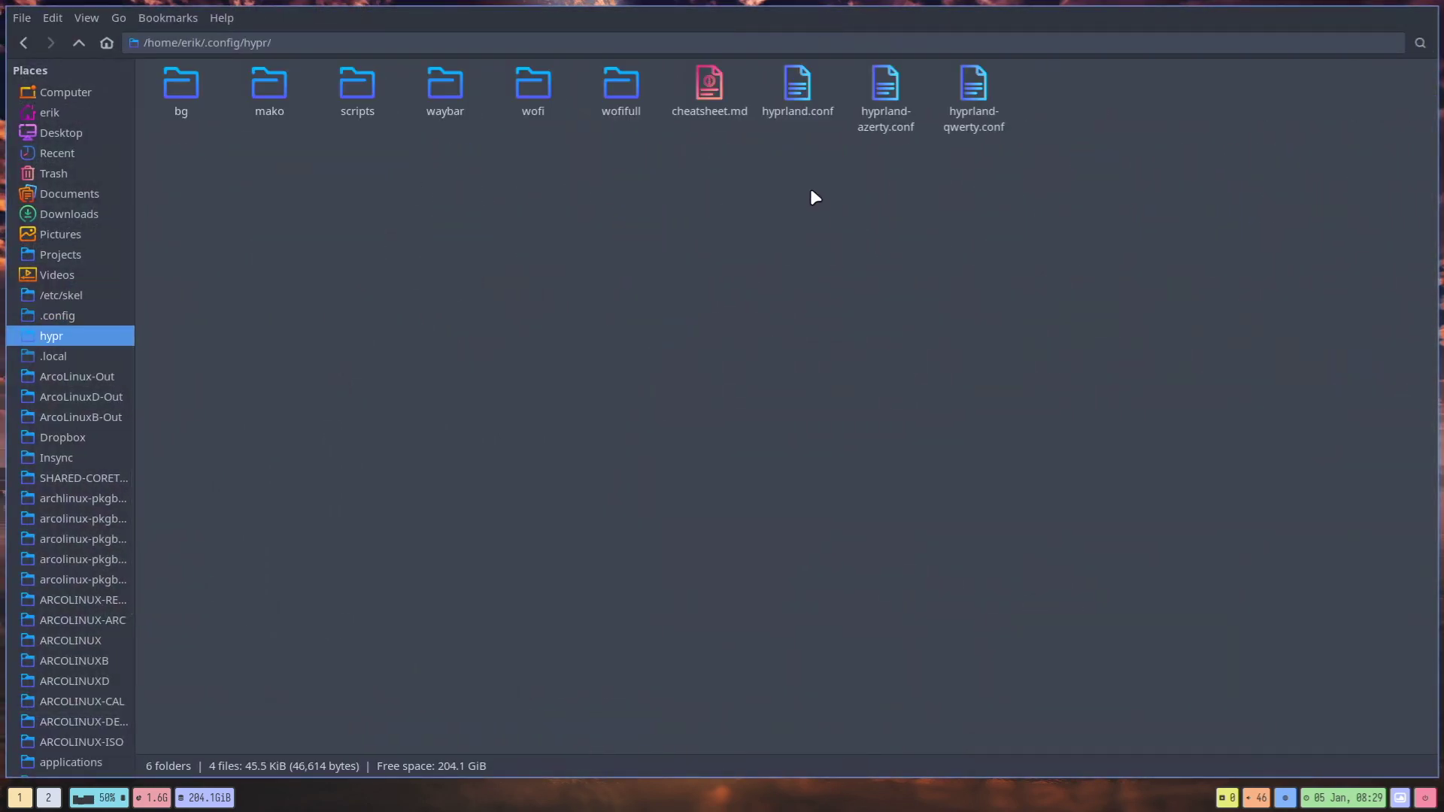
pyautogui.moveTo(777, 174); pyautogui.dragTo(986, 103)
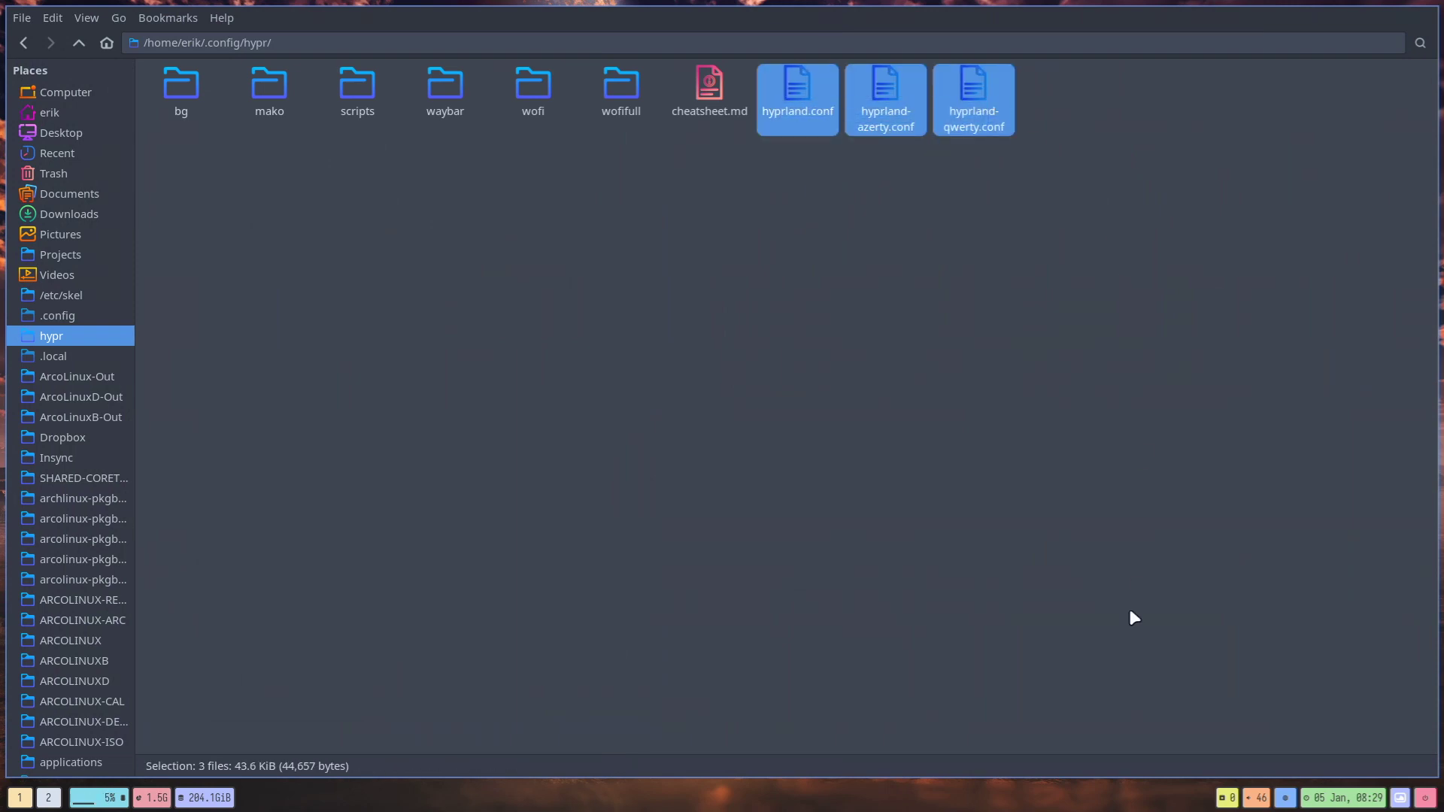
pyautogui.click(980, 189)
pyautogui.click(976, 125)
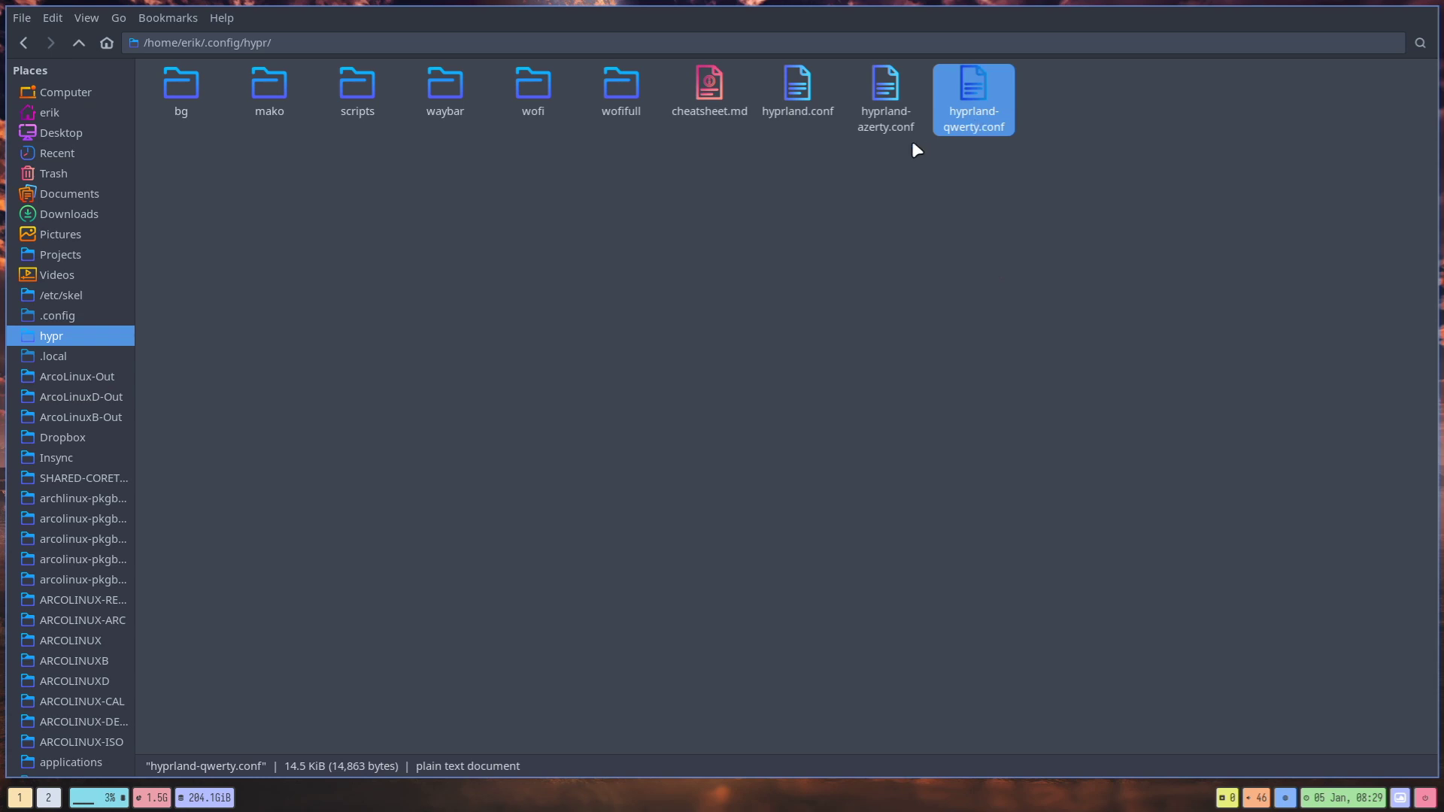
pyautogui.click(886, 124)
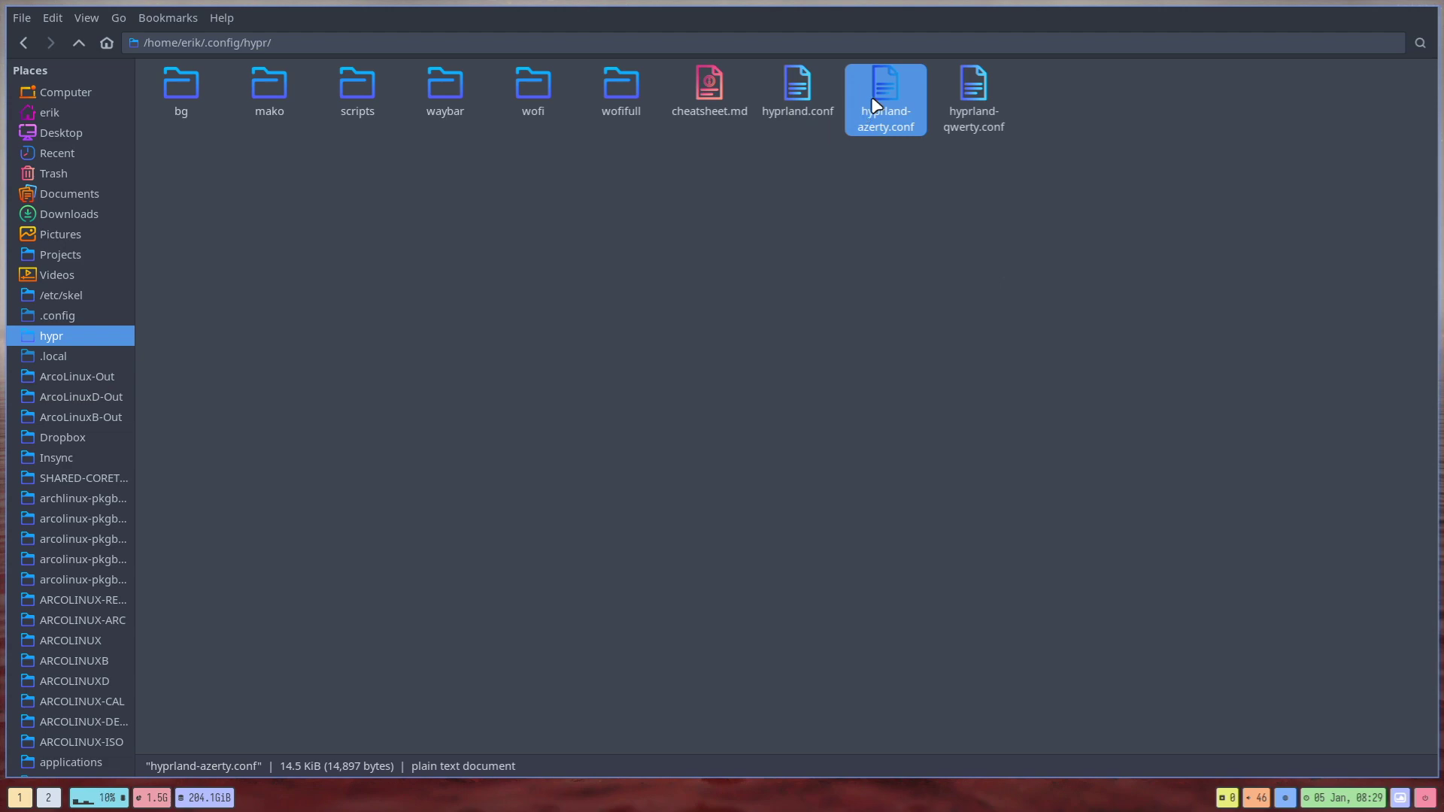
# Step: Open hyprland-azerty.conf in Sublime Text and search the file for "keyb"
pyautogui.doubleClick(888, 100)
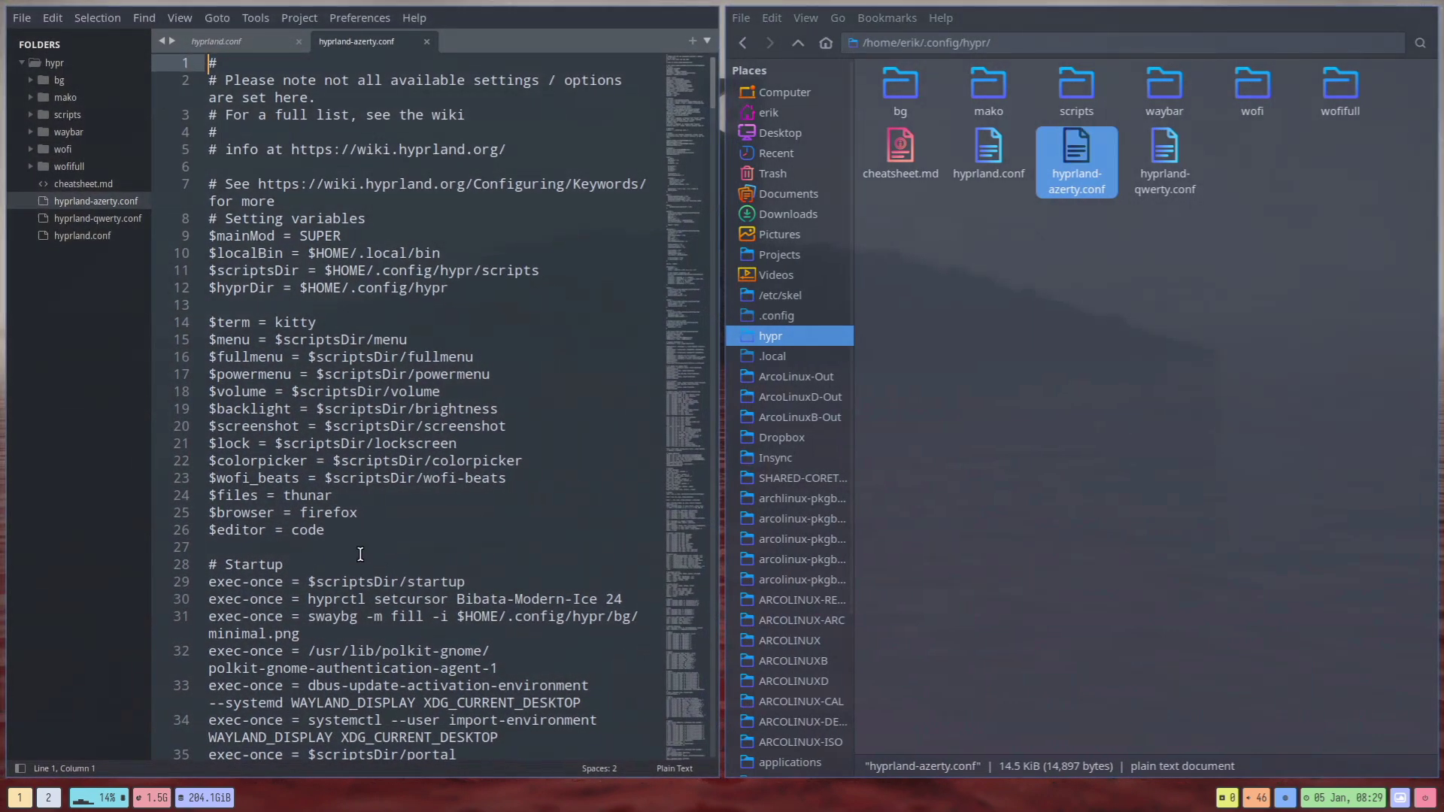
pyautogui.scroll(-5, 335, 565)
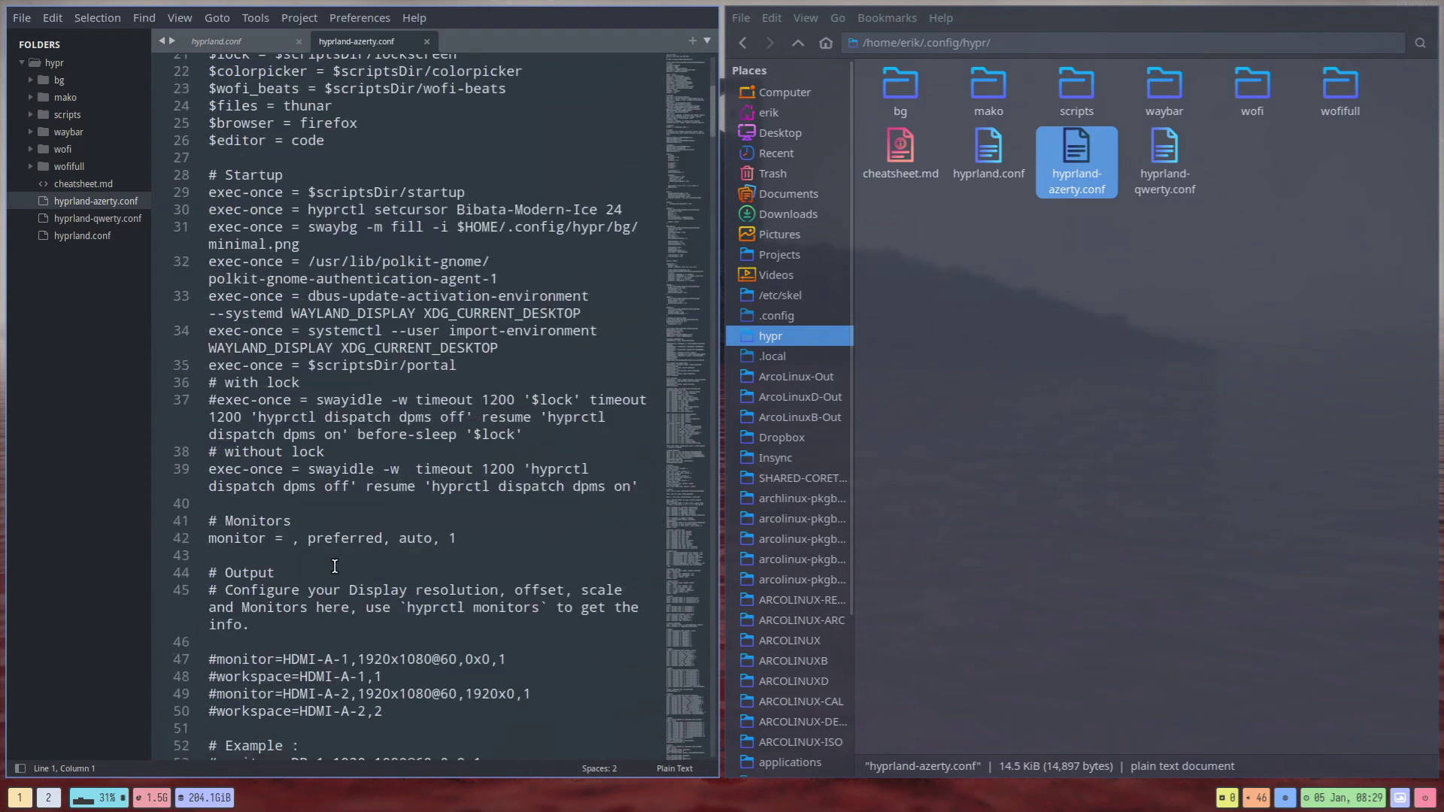
pyautogui.hotkey('ctrl', 'f')
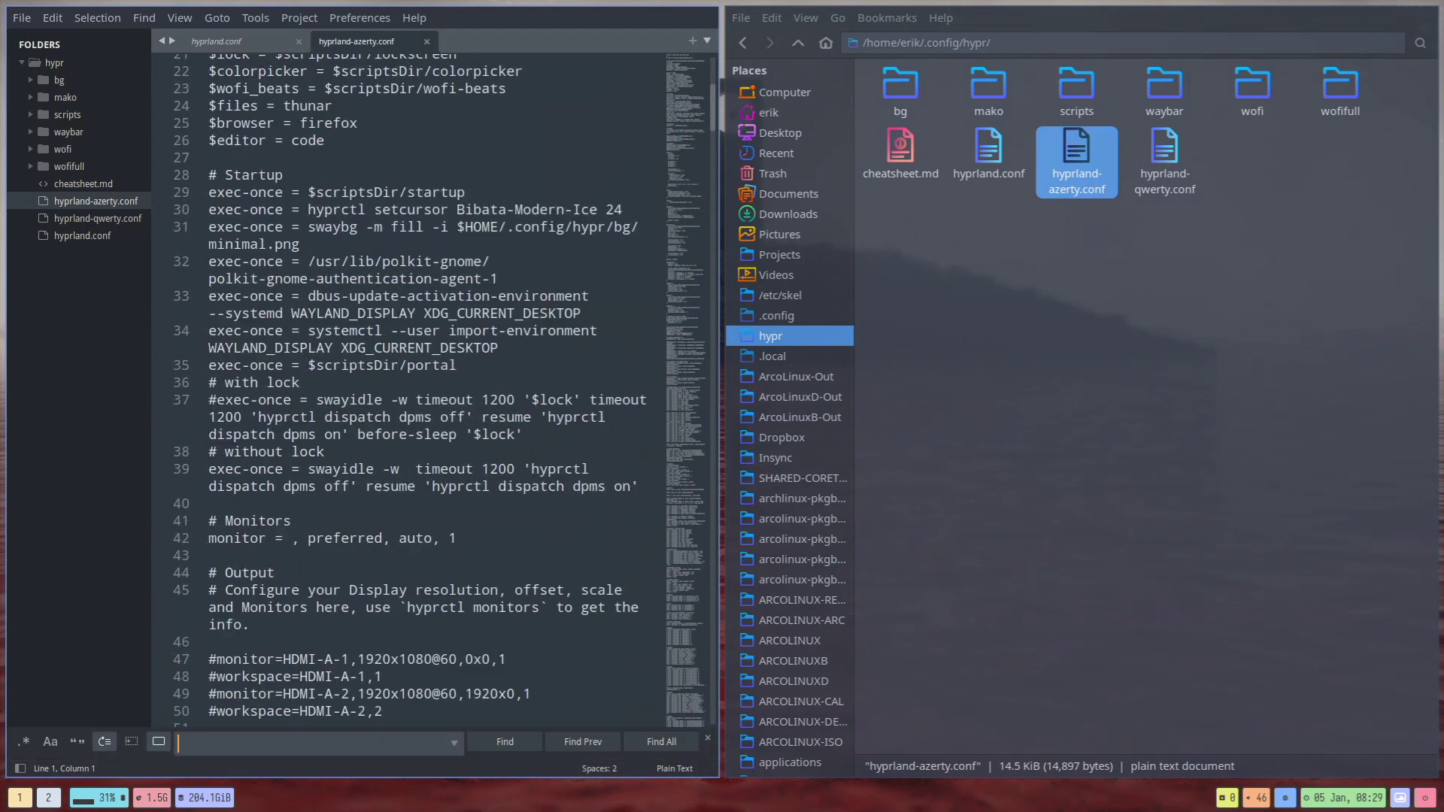
pyautogui.write('keyb')
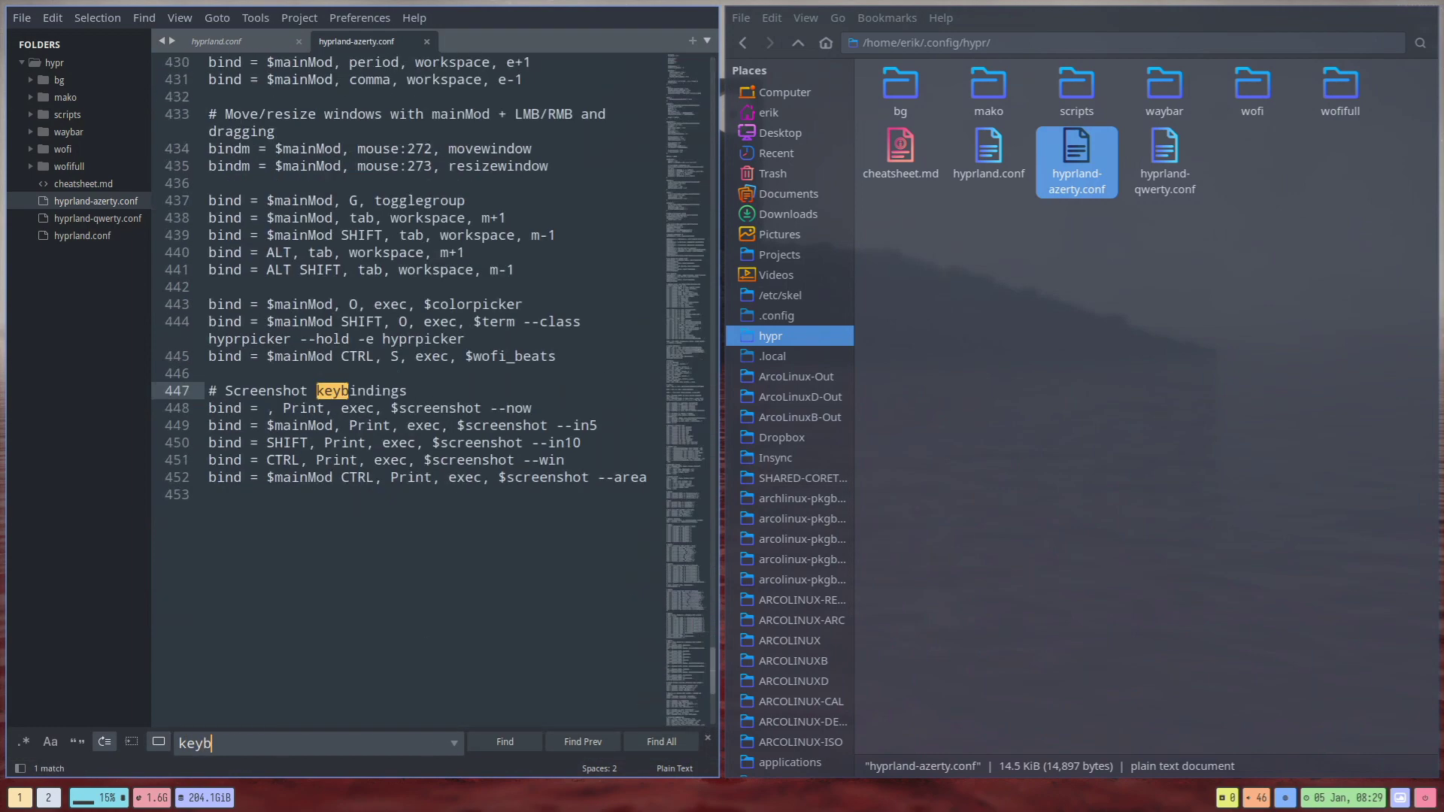
pyautogui.click(570, 741)
# Step: Examine the input section of hyprland-azerty.conf, highlighting the qwerty and azerty kb_layout lines
pyautogui.scroll(20, 437, 665)
pyautogui.scroll(1, 438, 665)
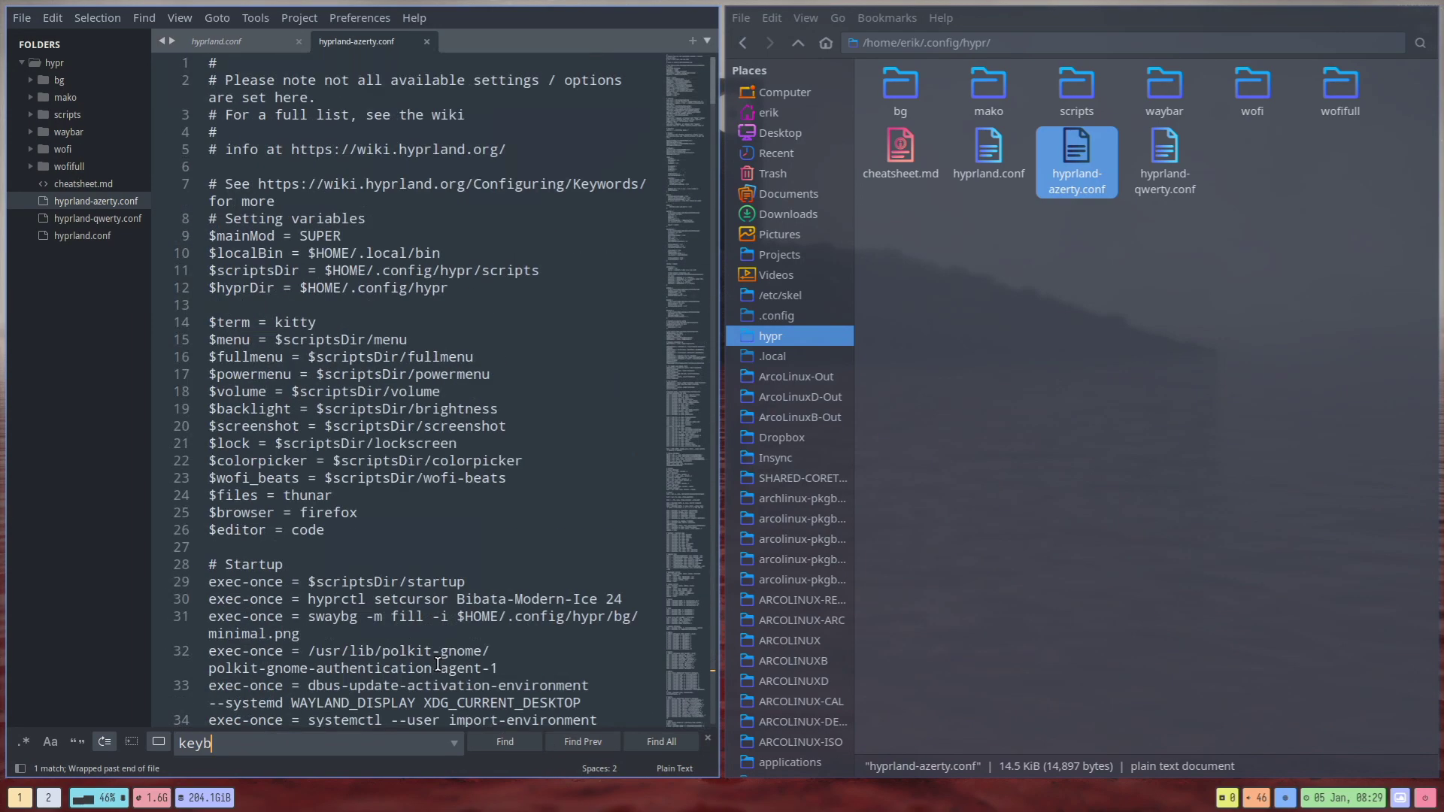
pyautogui.scroll(-12, 438, 664)
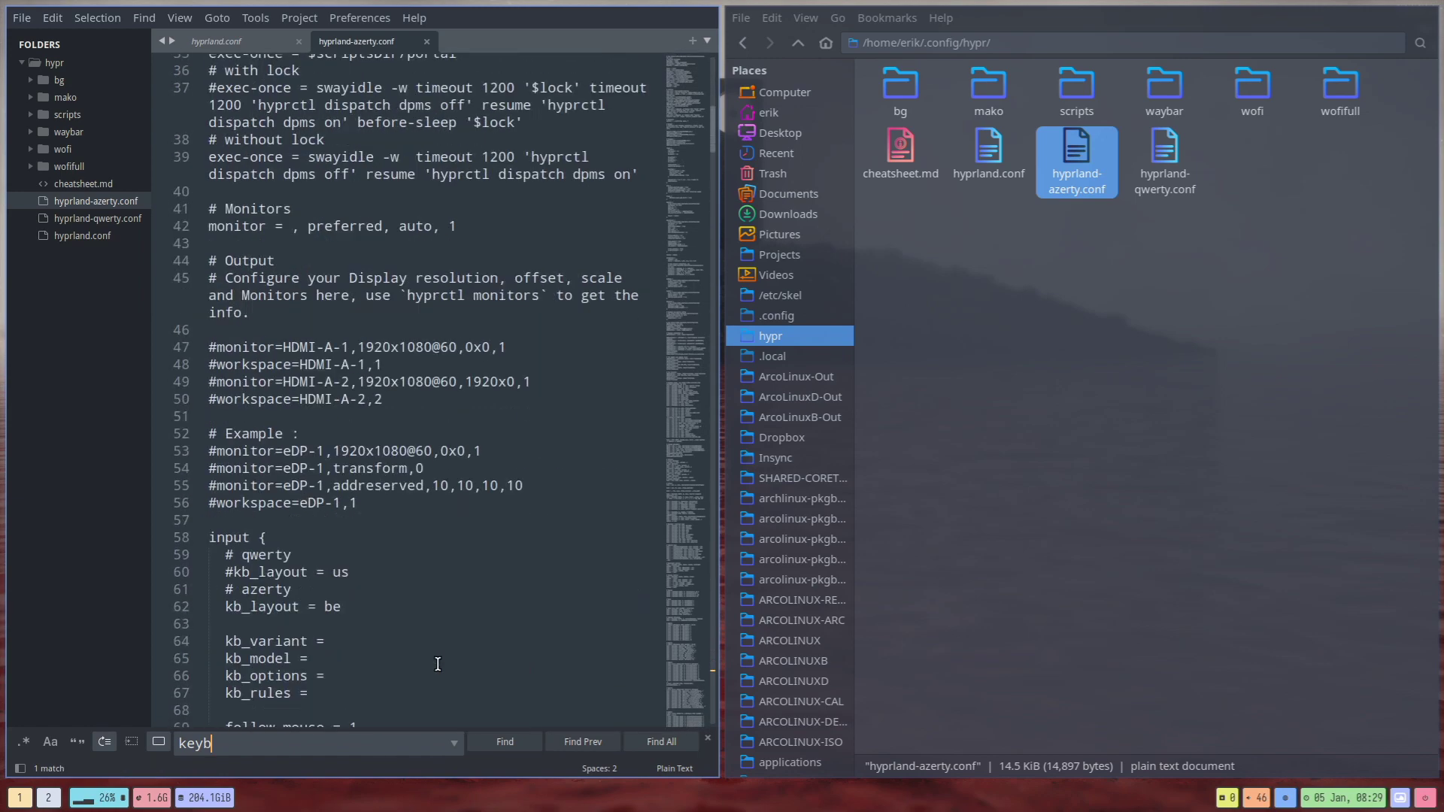
pyautogui.scroll(2, 437, 665)
pyautogui.scroll(-3, 406, 635)
pyautogui.scroll(1, 339, 601)
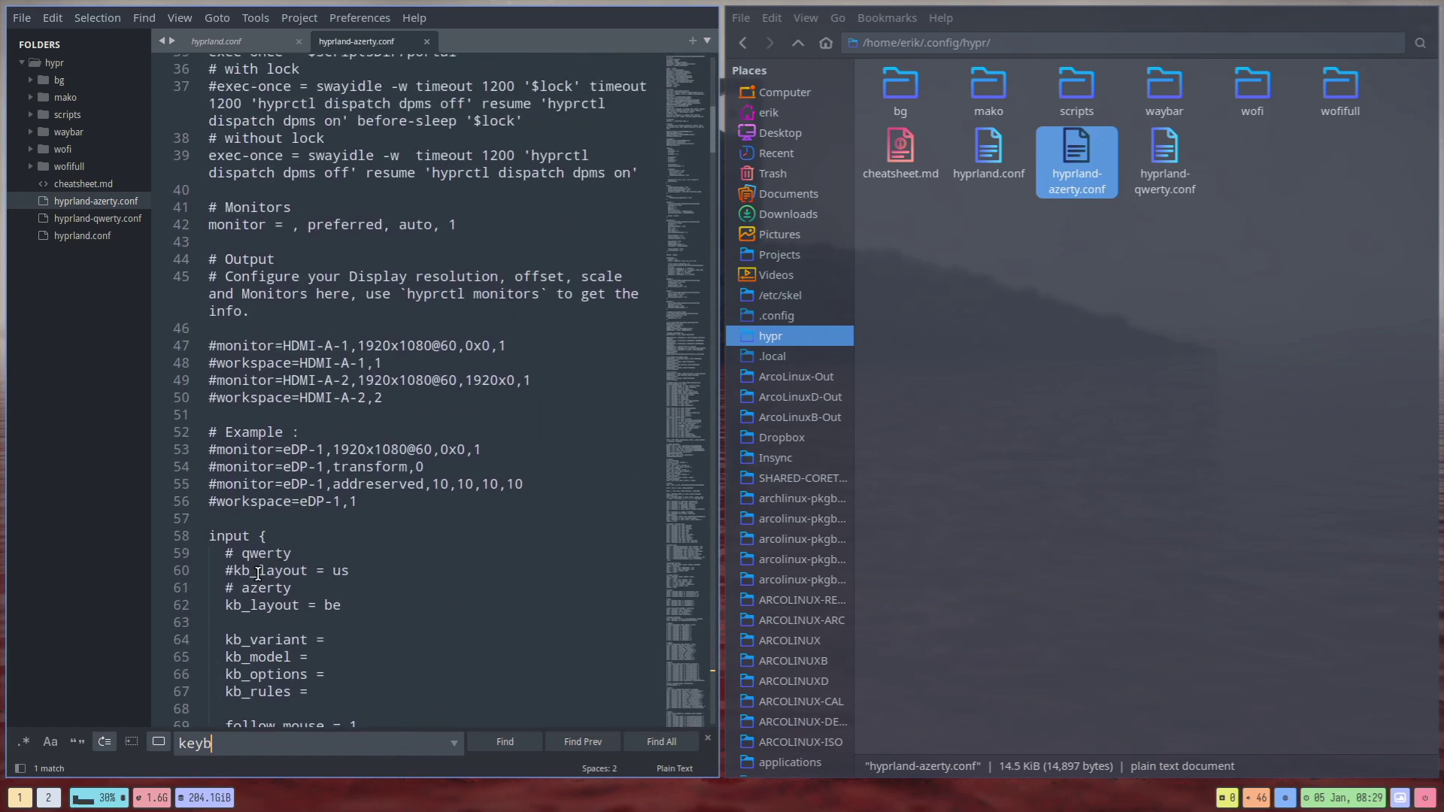
pyautogui.moveTo(232, 572); pyautogui.dragTo(250, 571)
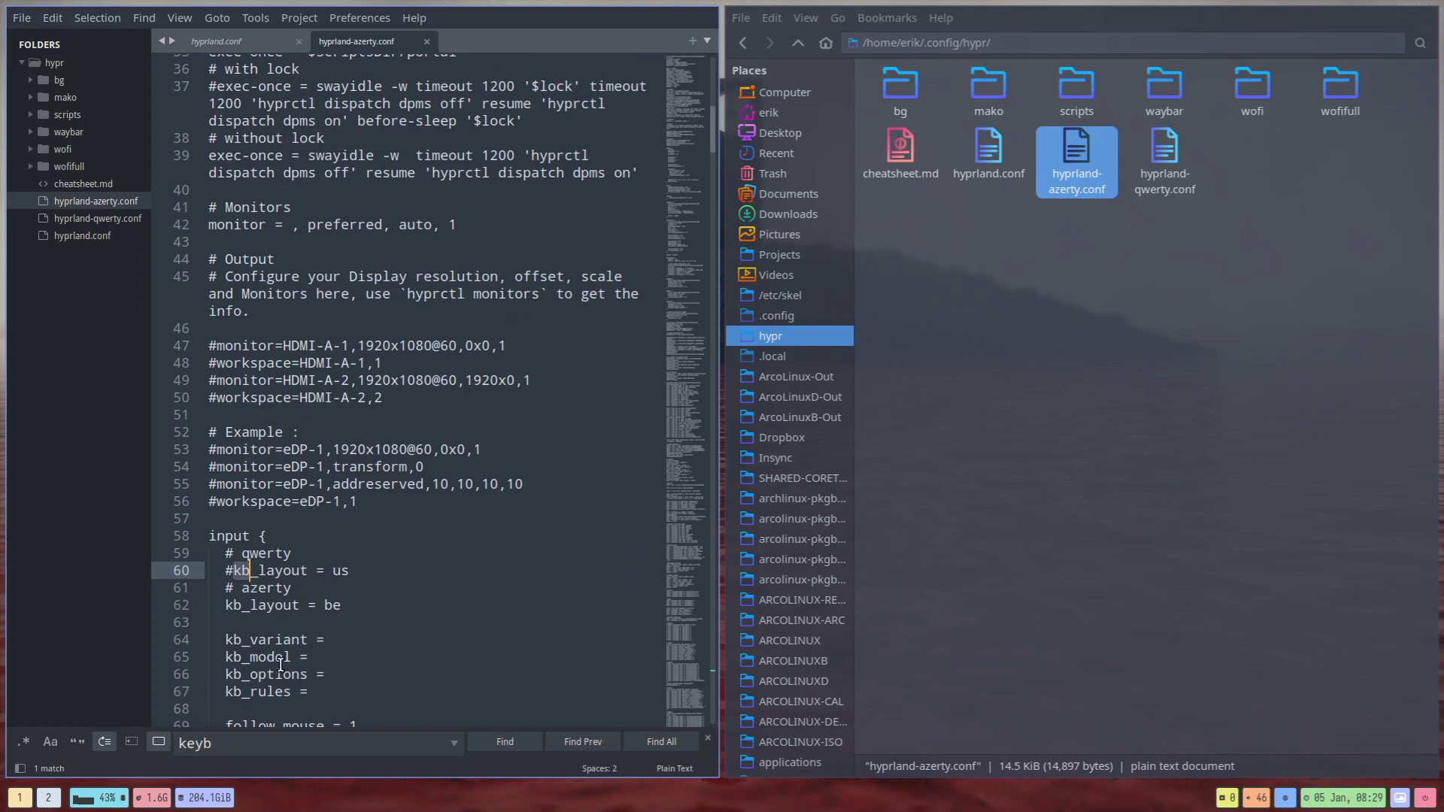
pyautogui.click(299, 572)
pyautogui.click(349, 606)
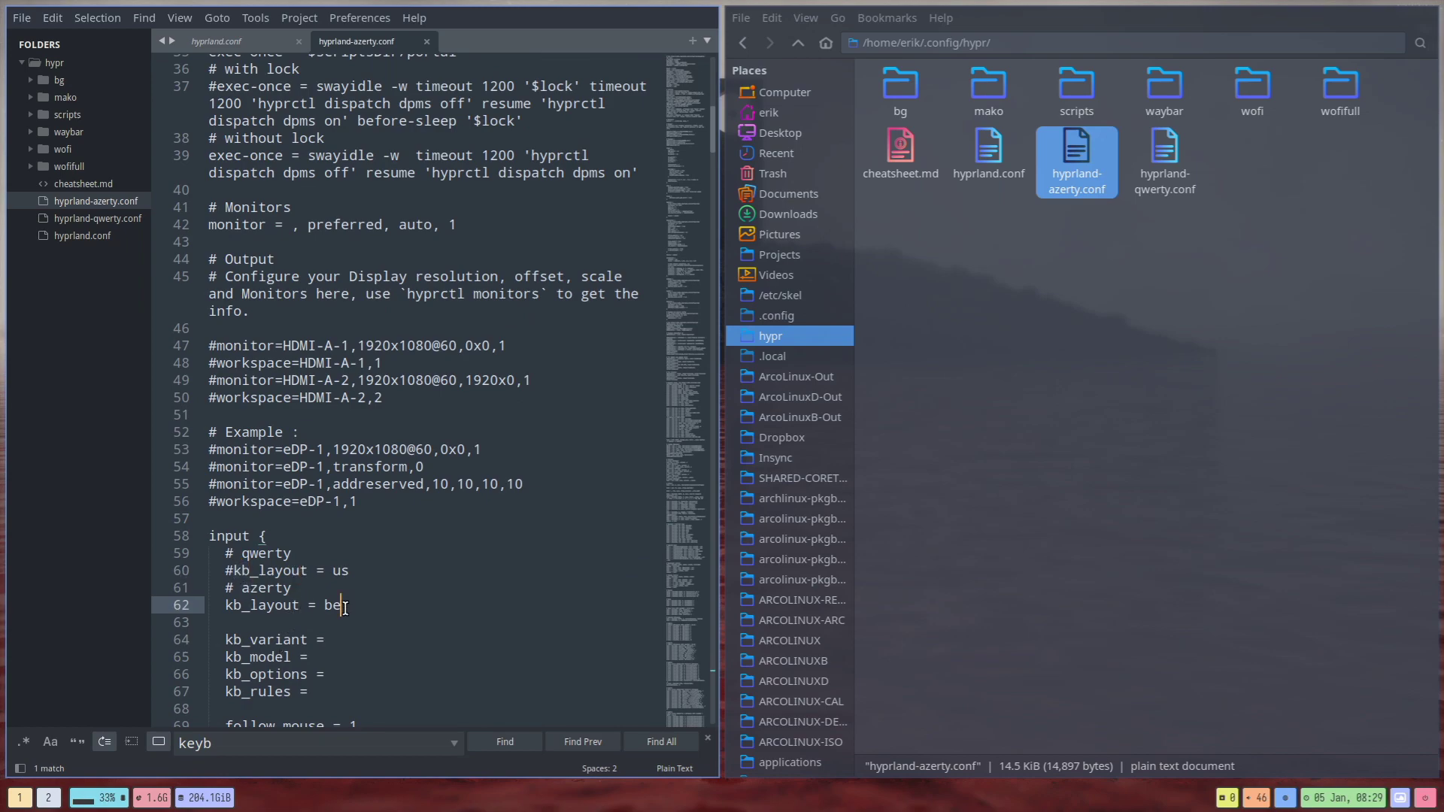
pyautogui.moveTo(350, 607); pyautogui.dragTo(214, 612)
pyautogui.moveTo(352, 572); pyautogui.dragTo(214, 572)
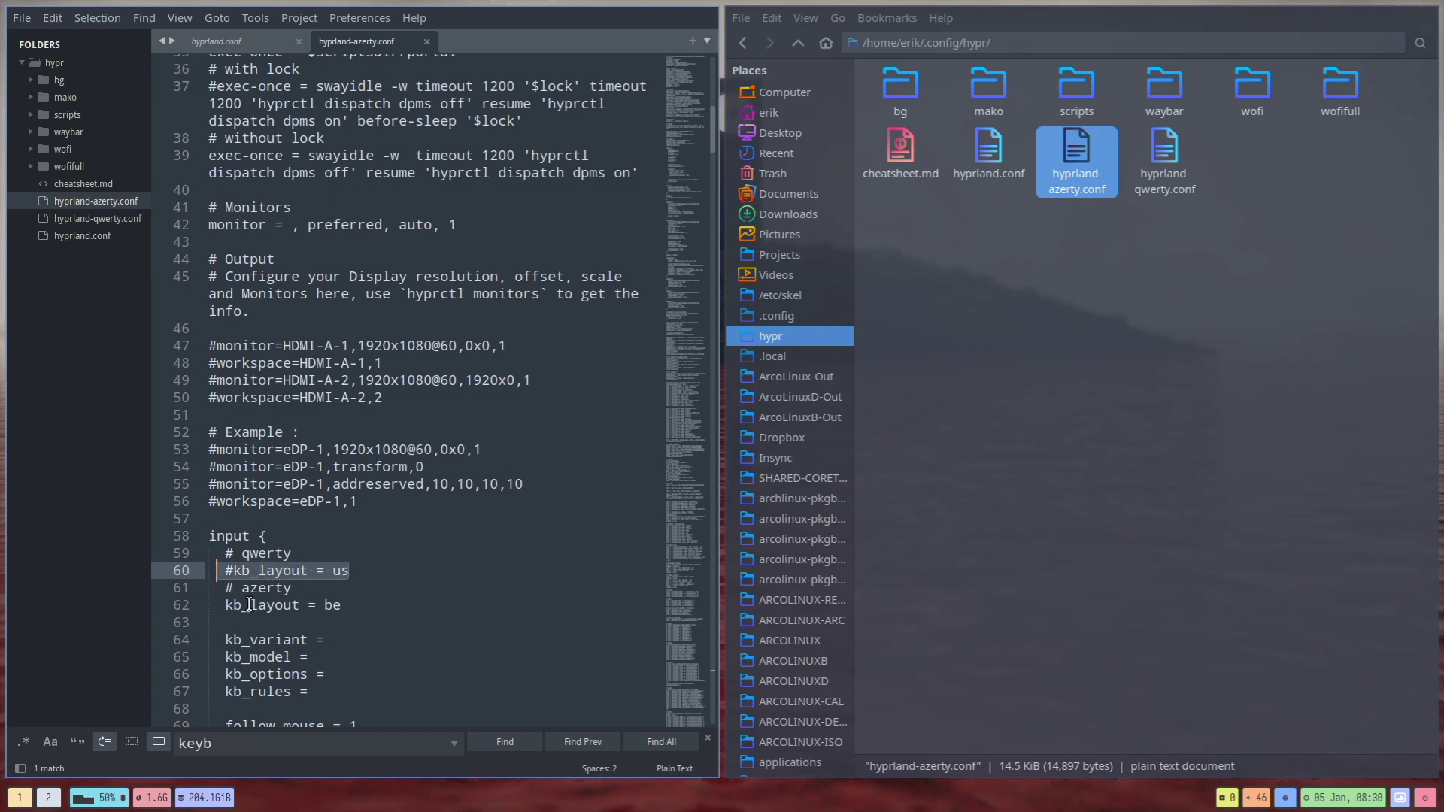
pyautogui.moveTo(366, 606); pyautogui.dragTo(221, 606)
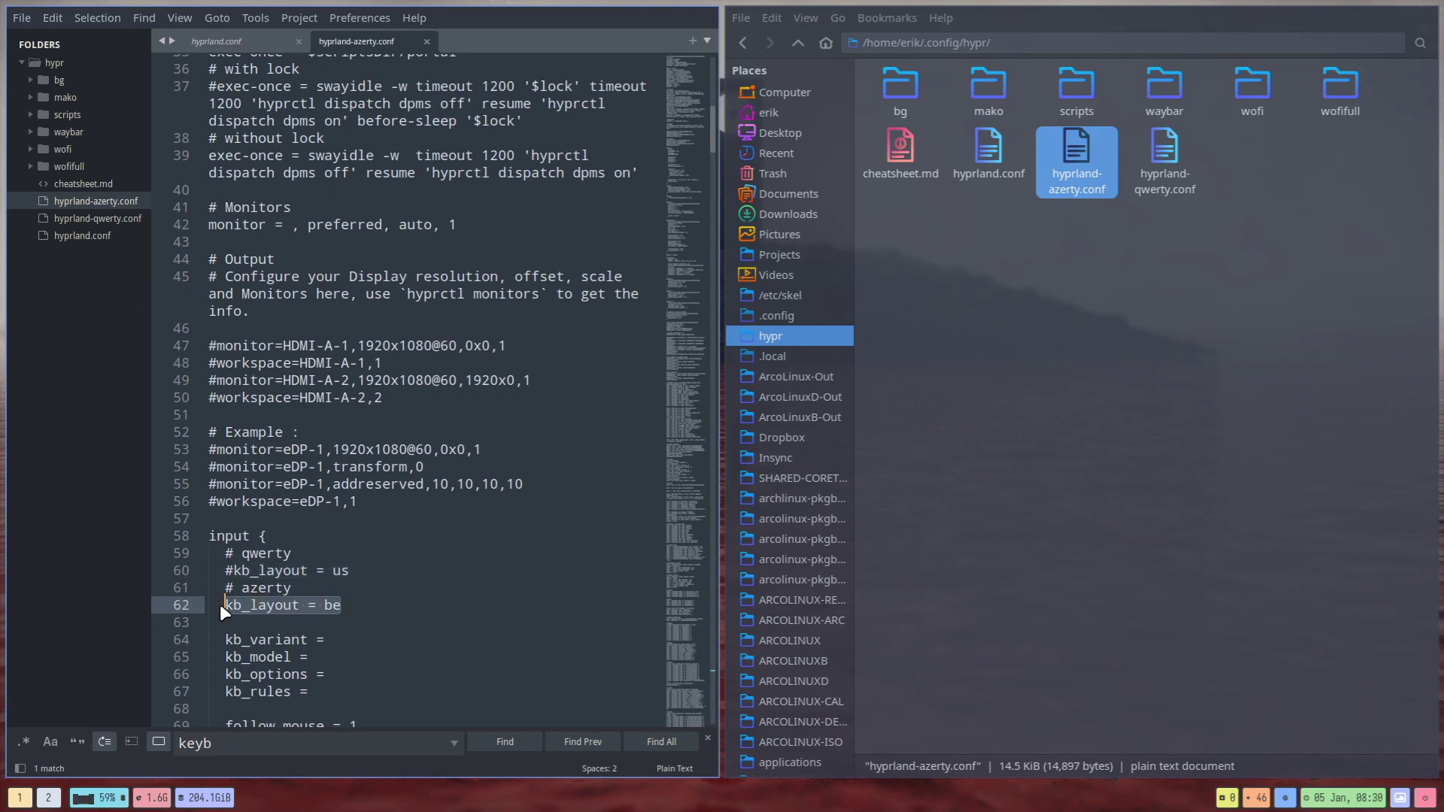
pyautogui.scroll(-5, 220, 603)
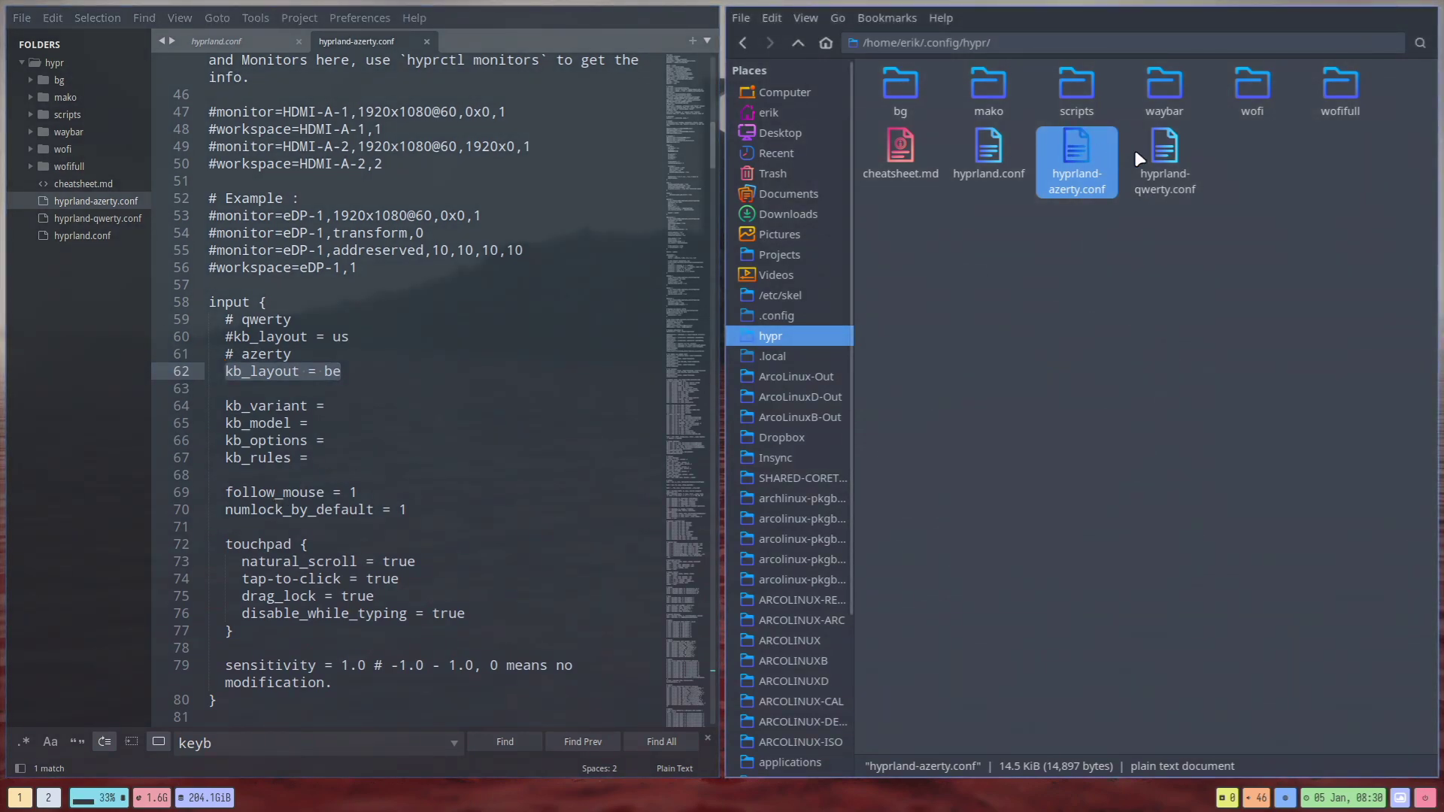
# Step: Point out hyprland-qwerty.conf and select hyprland.conf in the hypr folder
pyautogui.click(1143, 160)
pyautogui.click(1148, 161)
pyautogui.click(986, 153)
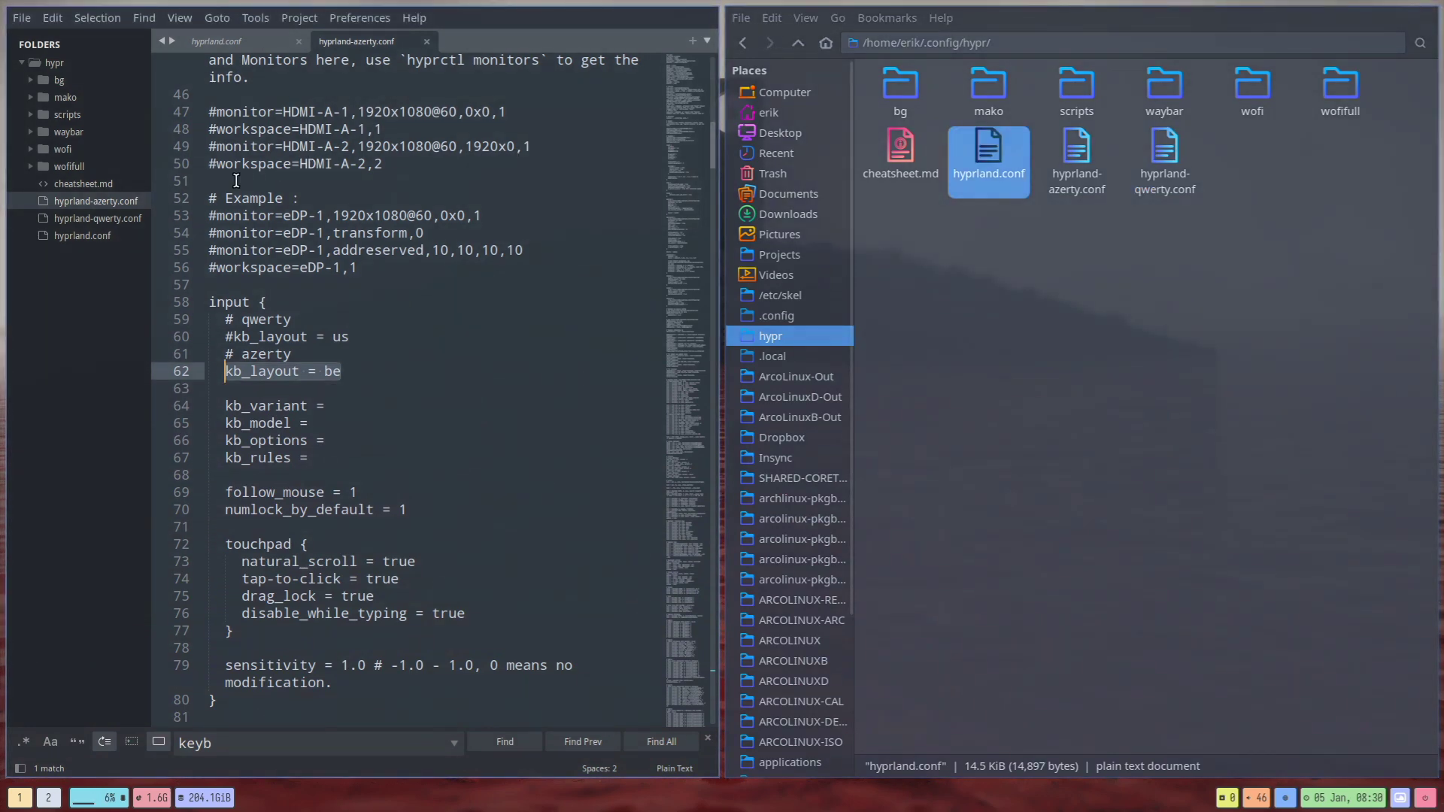
# Step: Open hyprland.conf in Sublime Text and examine its keybindings, including the change wallpaper and Variety sections
pyautogui.click(111, 234)
pyautogui.scroll(-5, 295, 284)
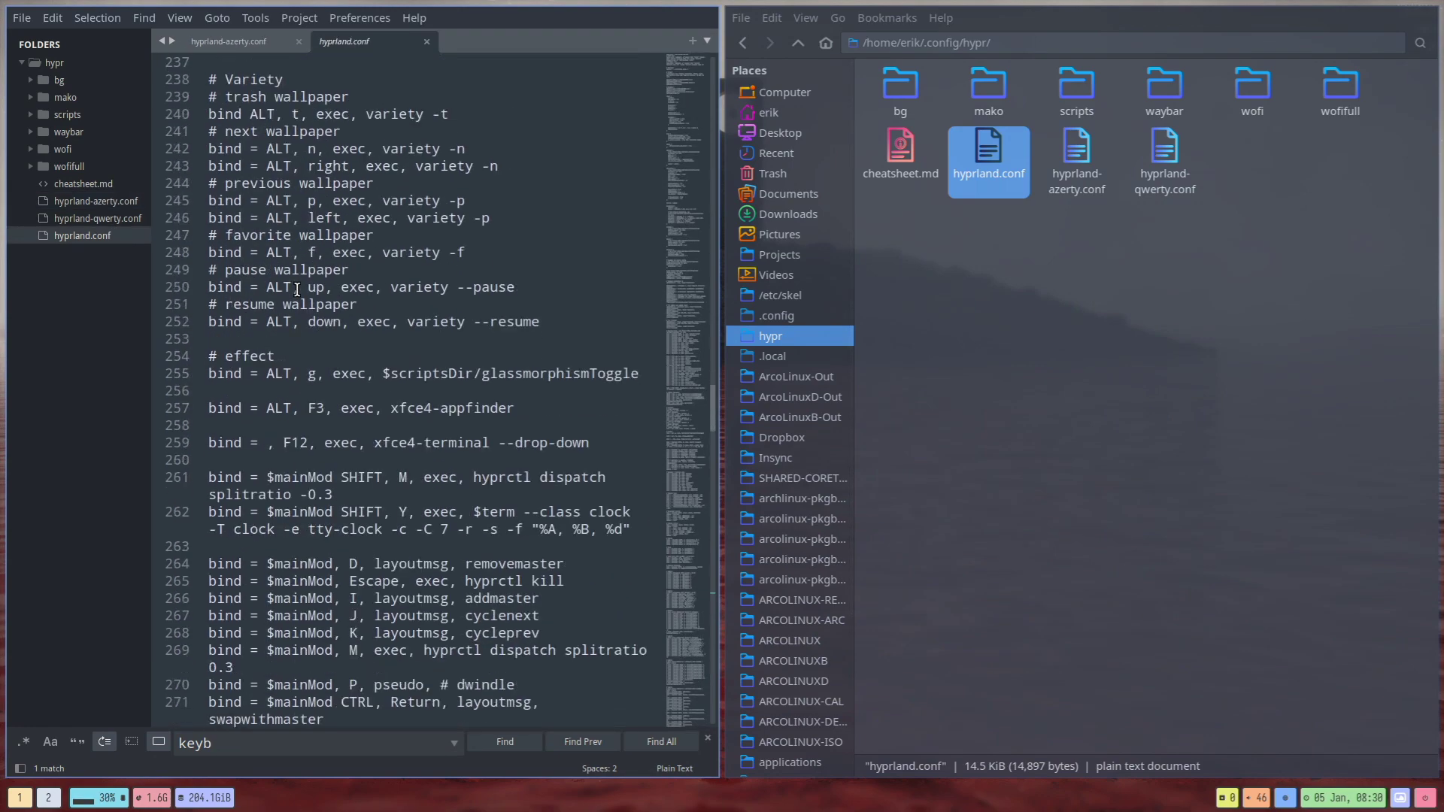
pyautogui.scroll(-3, 297, 288)
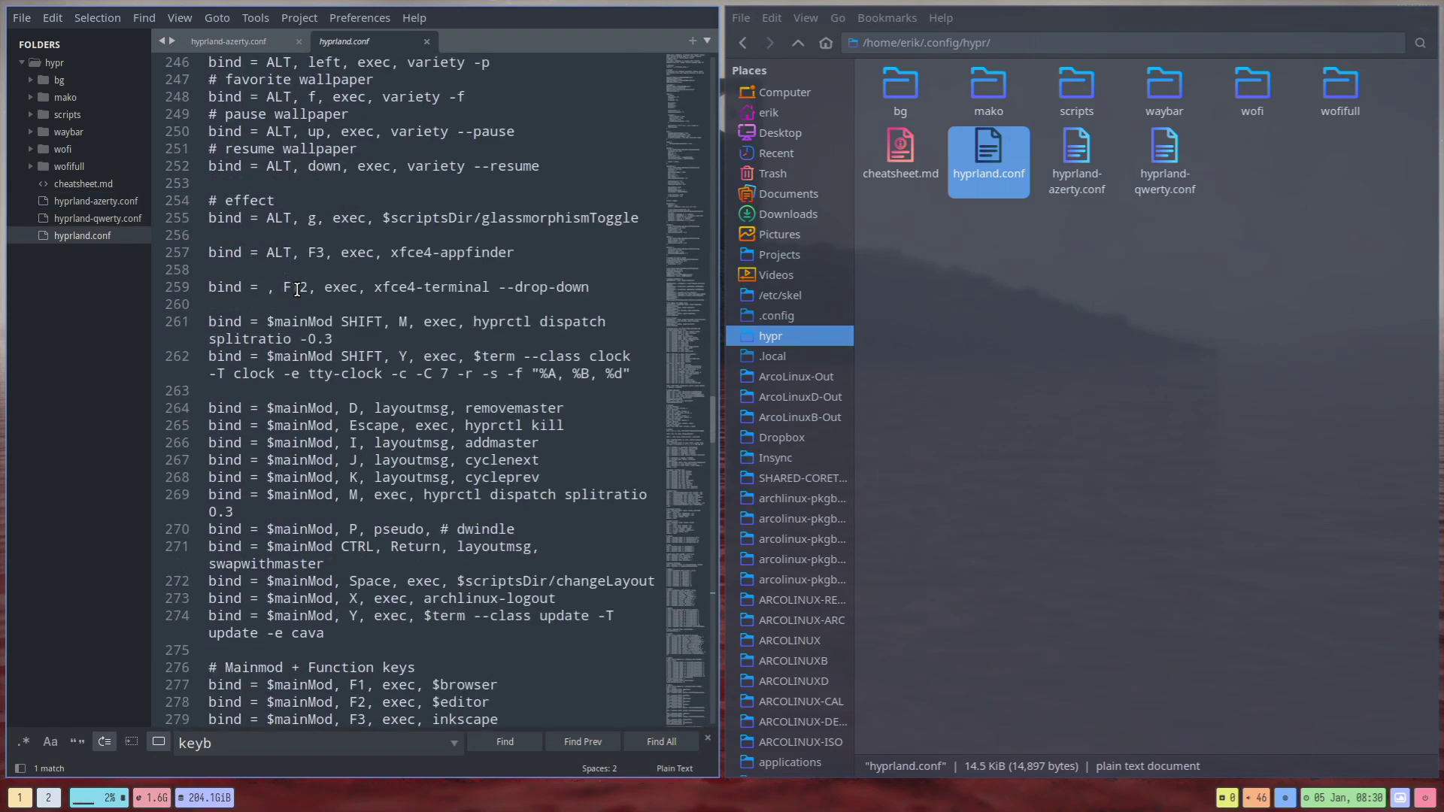
pyautogui.scroll(-5, 297, 289)
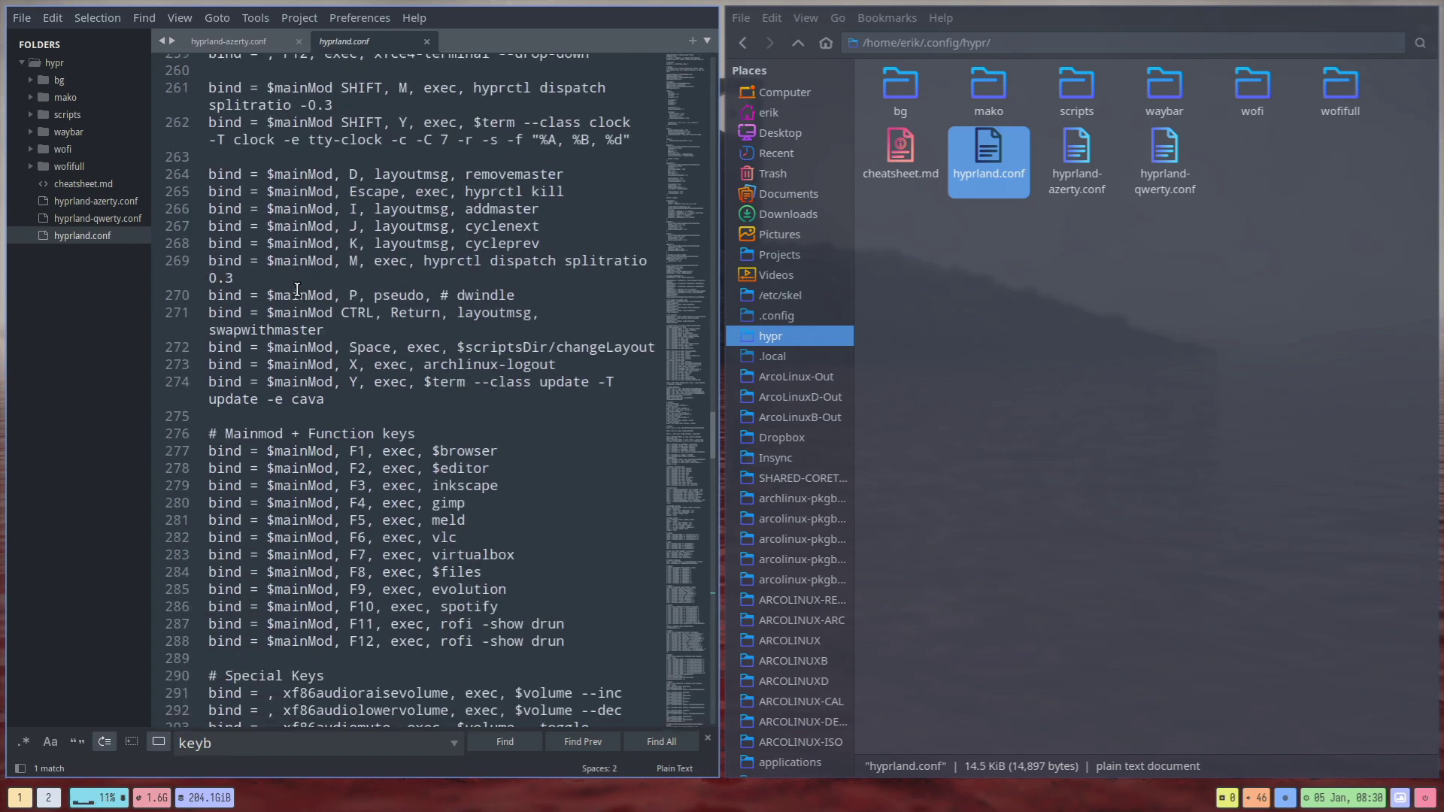
pyautogui.scroll(4, 297, 289)
pyautogui.scroll(5, 297, 289)
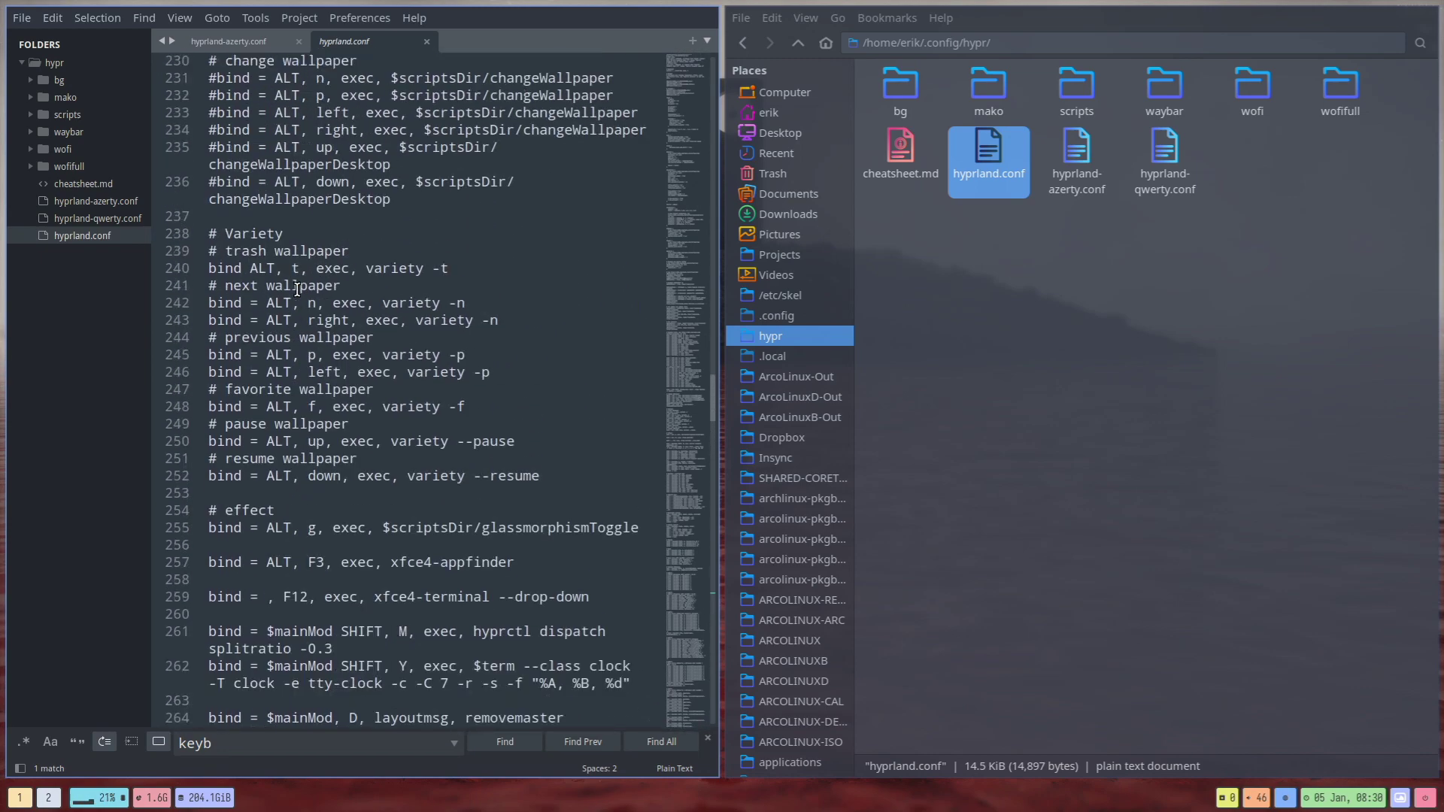
pyautogui.scroll(3, 297, 289)
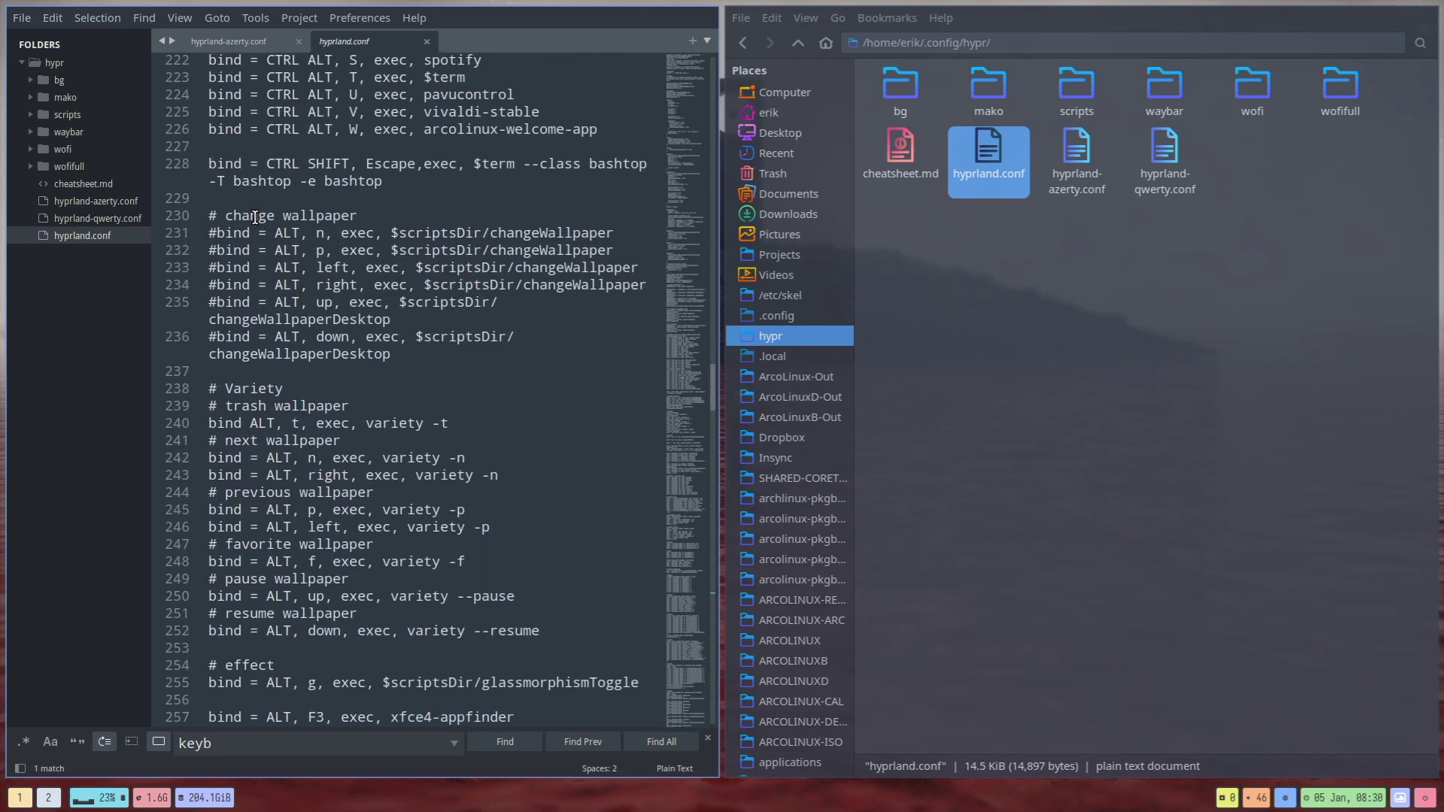
# Step: Open the bg folder in the file manager and enlarge the thumbnails to view the wallpaper images
pyautogui.doubleClick(913, 90)
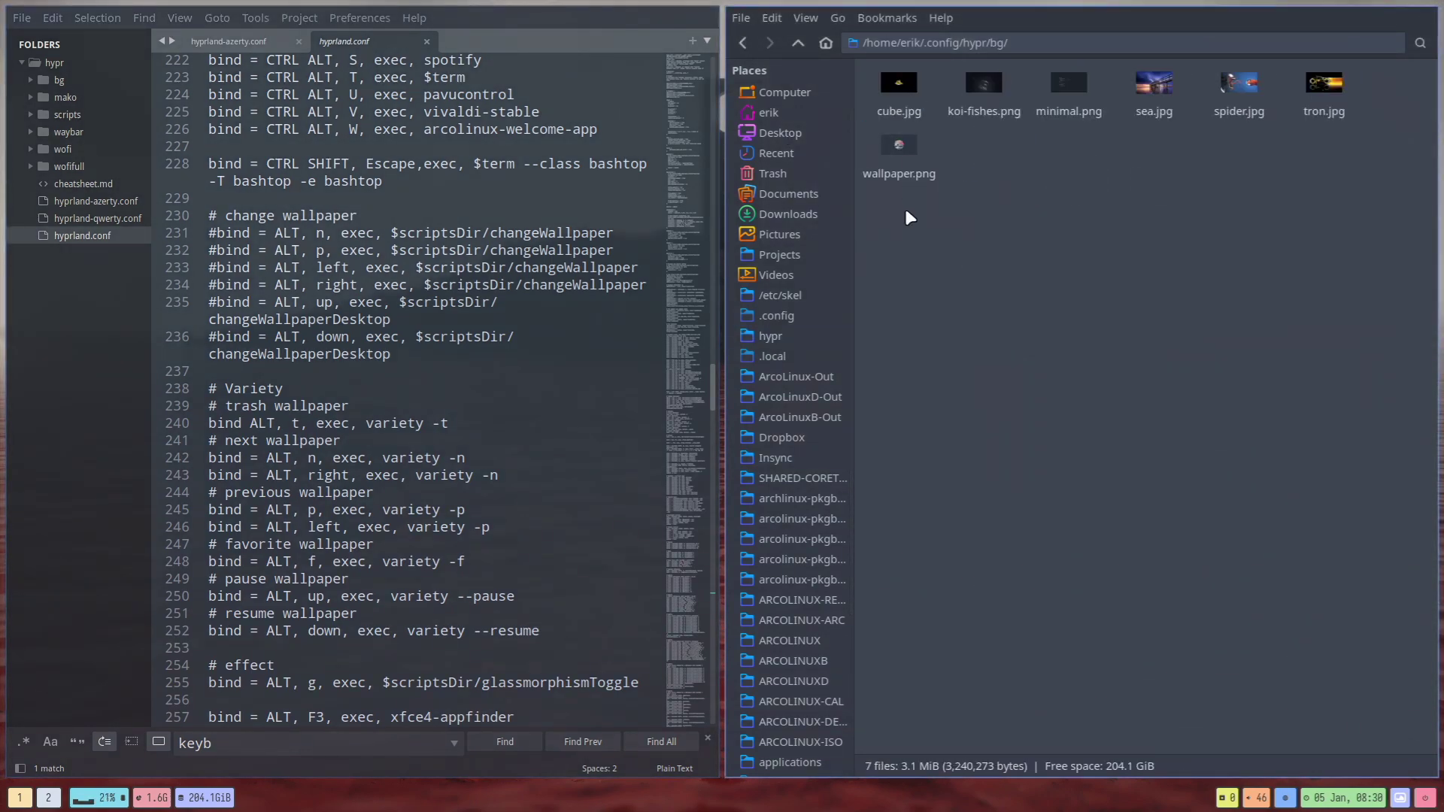
pyautogui.scroll(3, 954, 277)
pyautogui.scroll(-1, 954, 277)
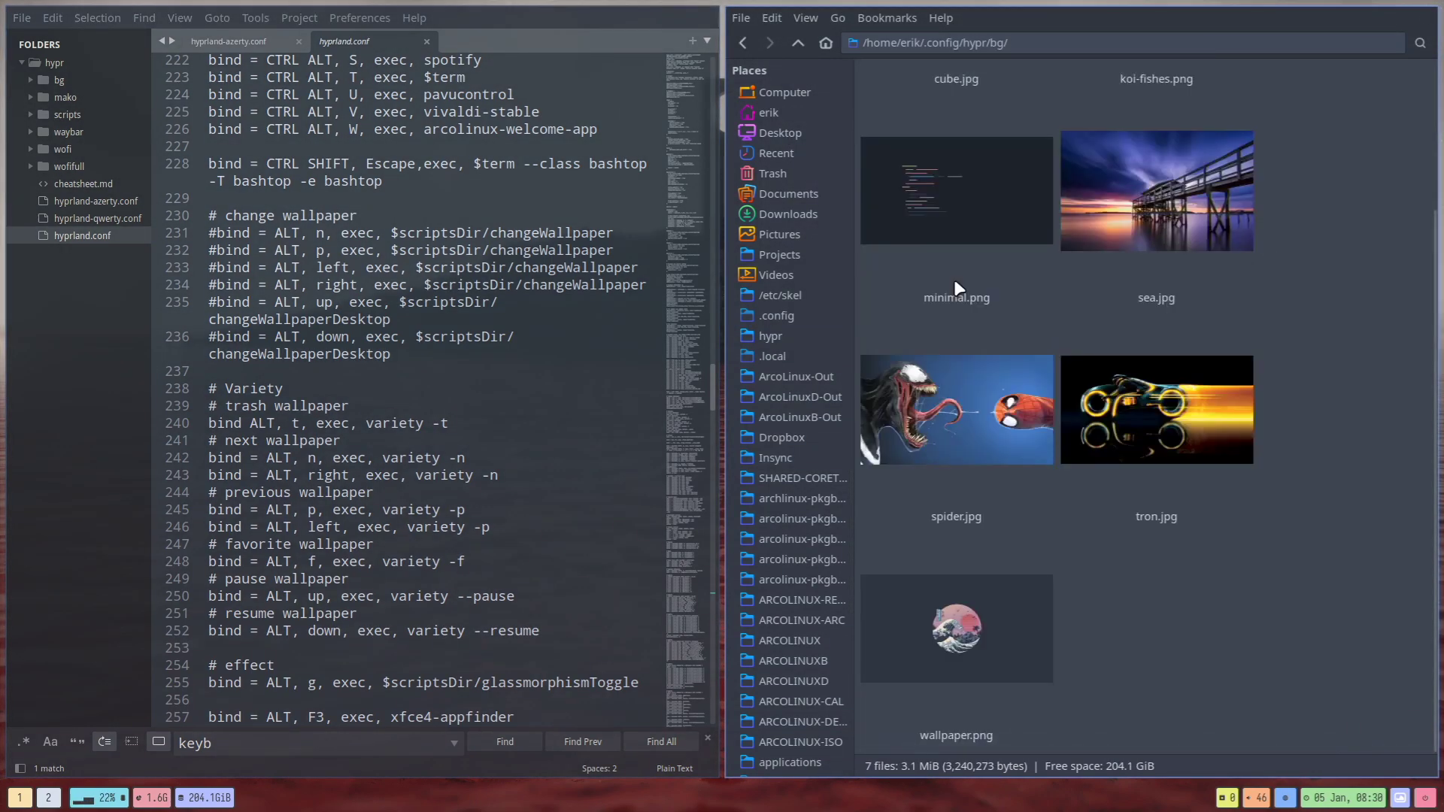
pyautogui.scroll(3, 957, 284)
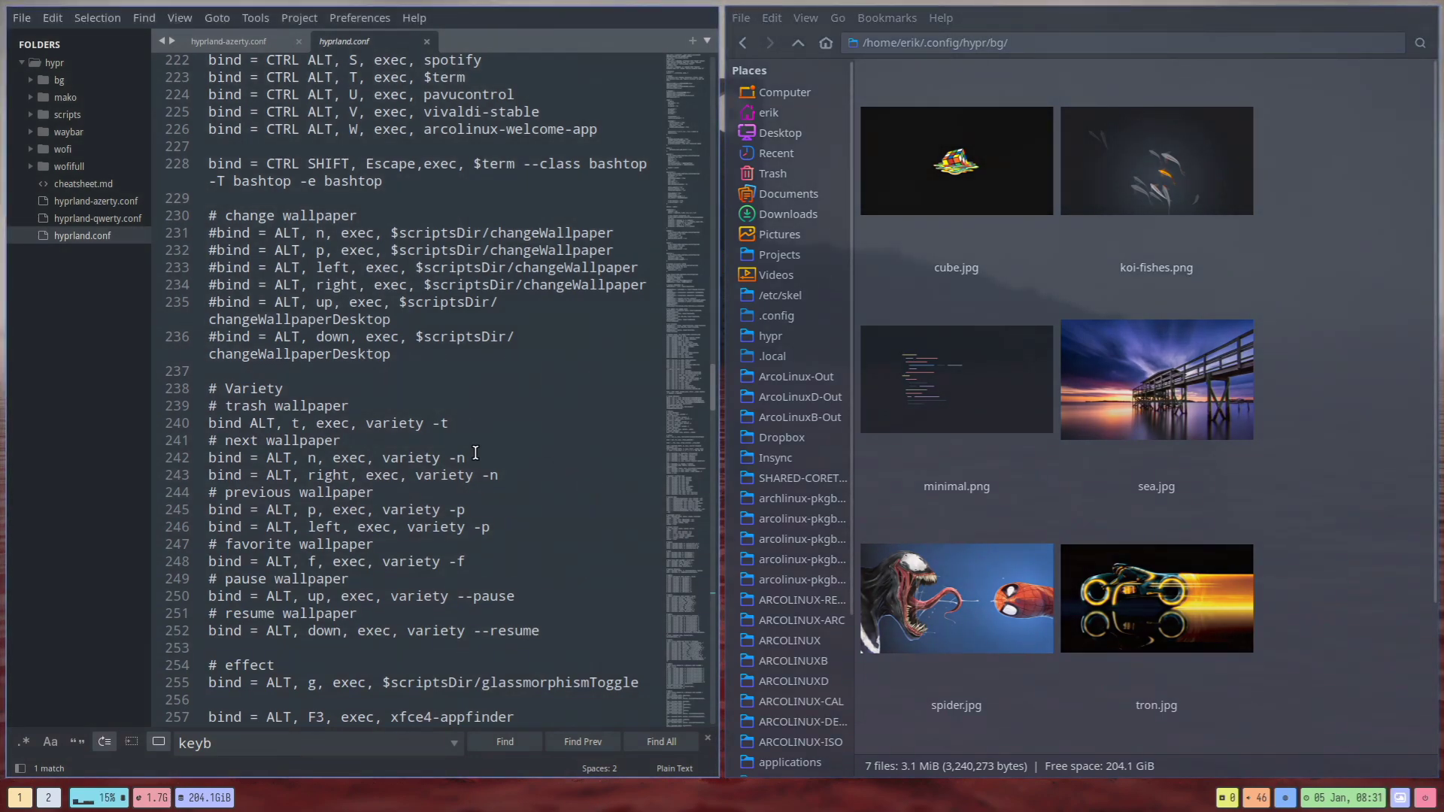
# Step: Review the Variety keybindings in hyprland.conf and close both the file manager and Sublime Text
pyautogui.scroll(-2, 476, 452)
pyautogui.scroll(-2, 475, 453)
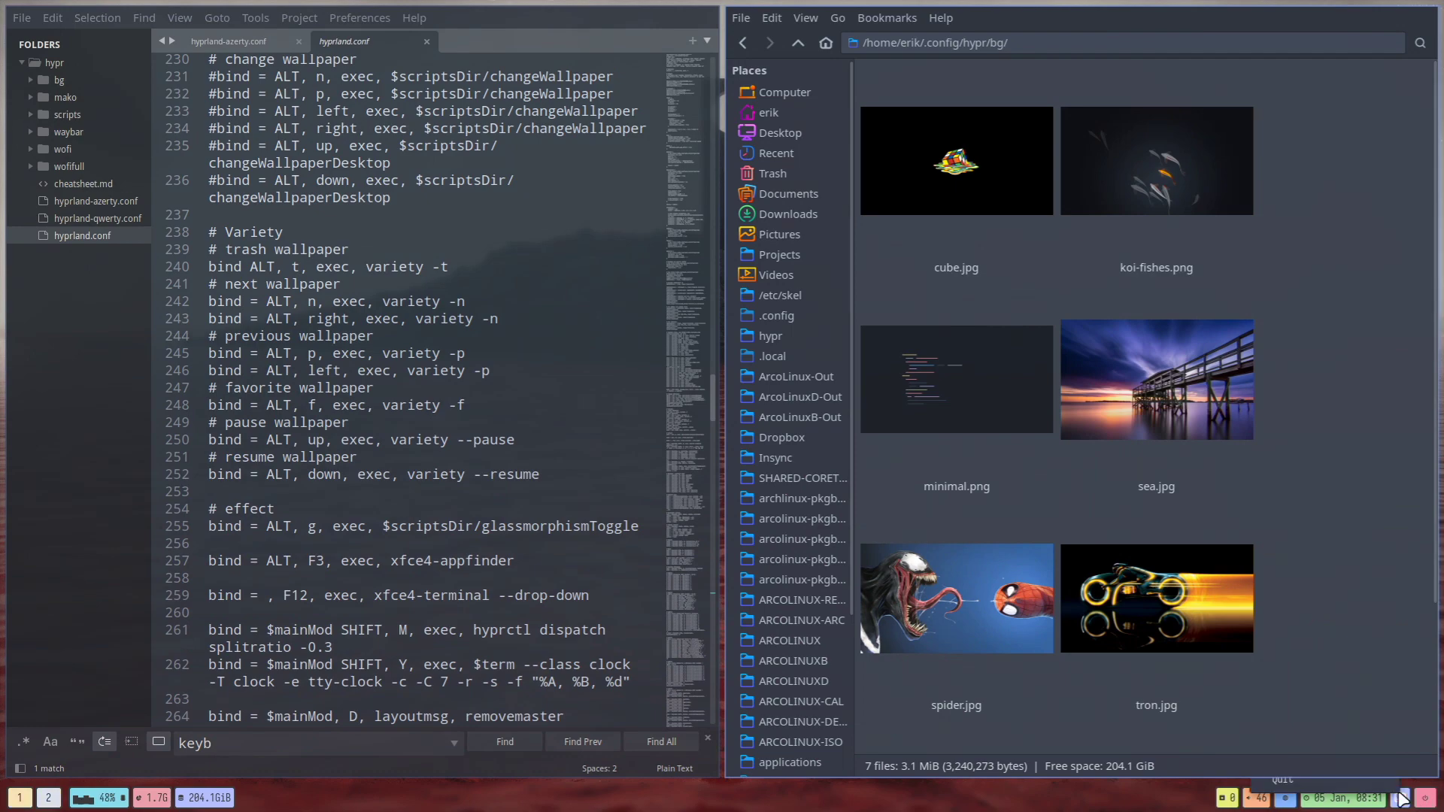
pyautogui.press('super+q')
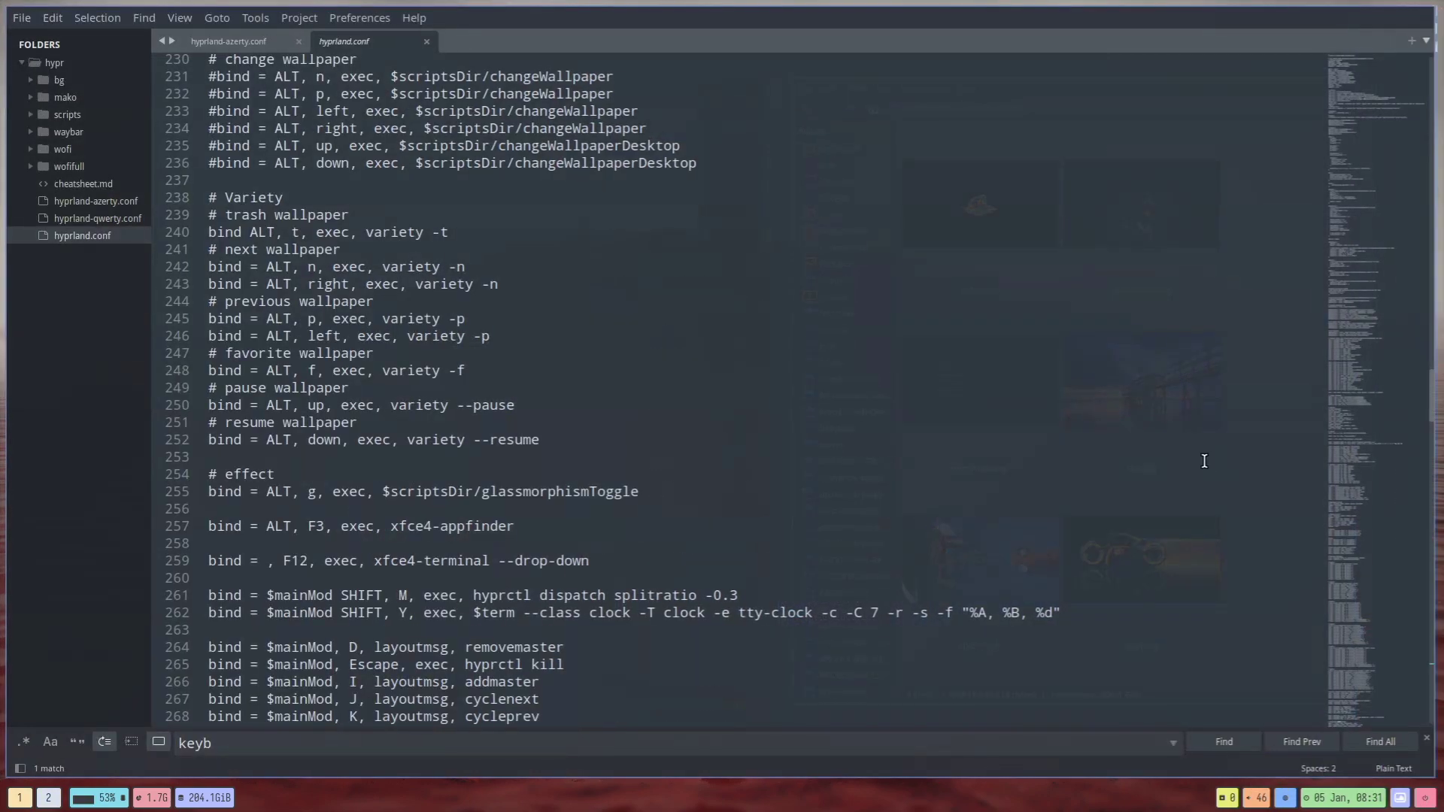
pyautogui.press('super+q')
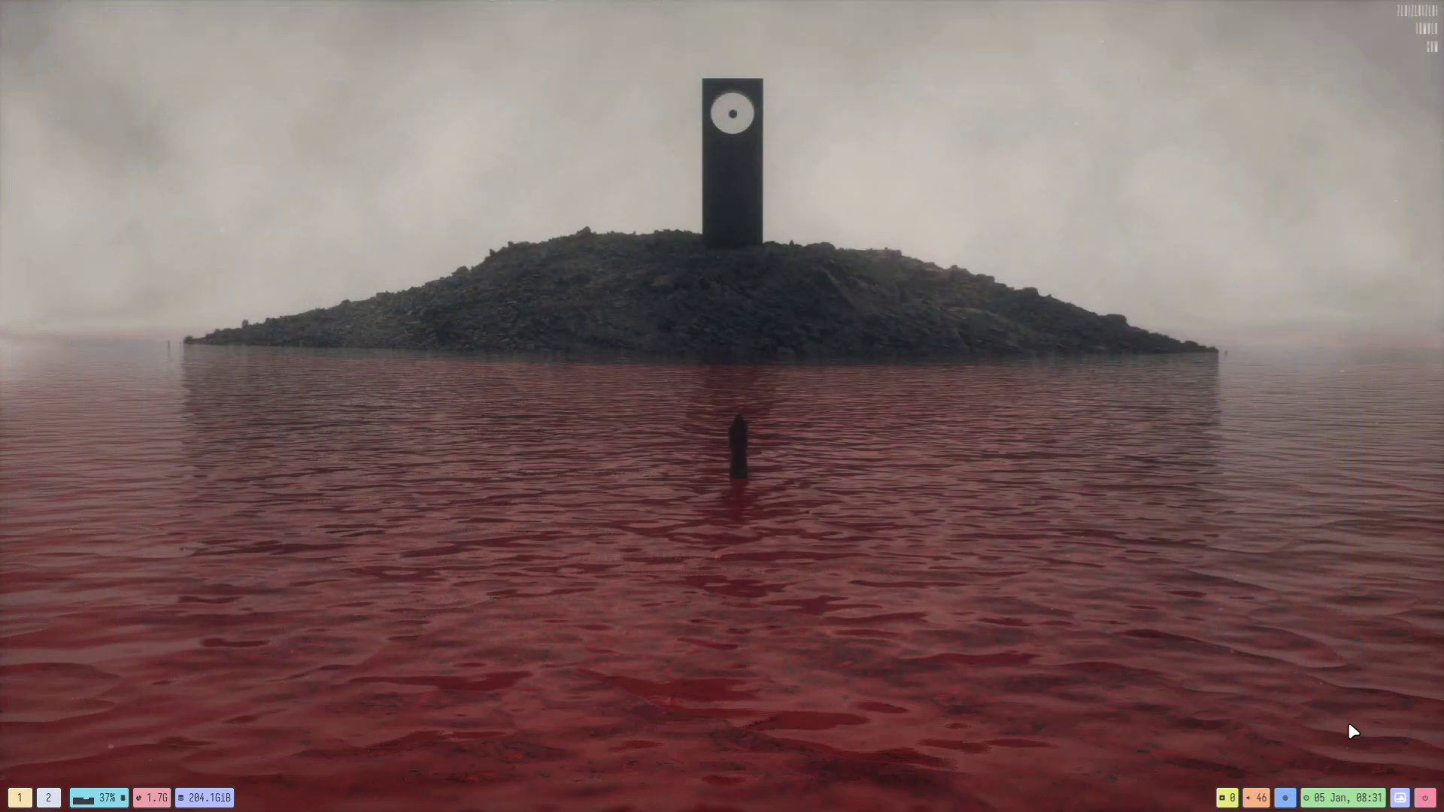
# Step: Open Variety's Wallpaper Selector, change the desktop background to the X-wing space battle image and leave the selector
pyautogui.click(1399, 797)
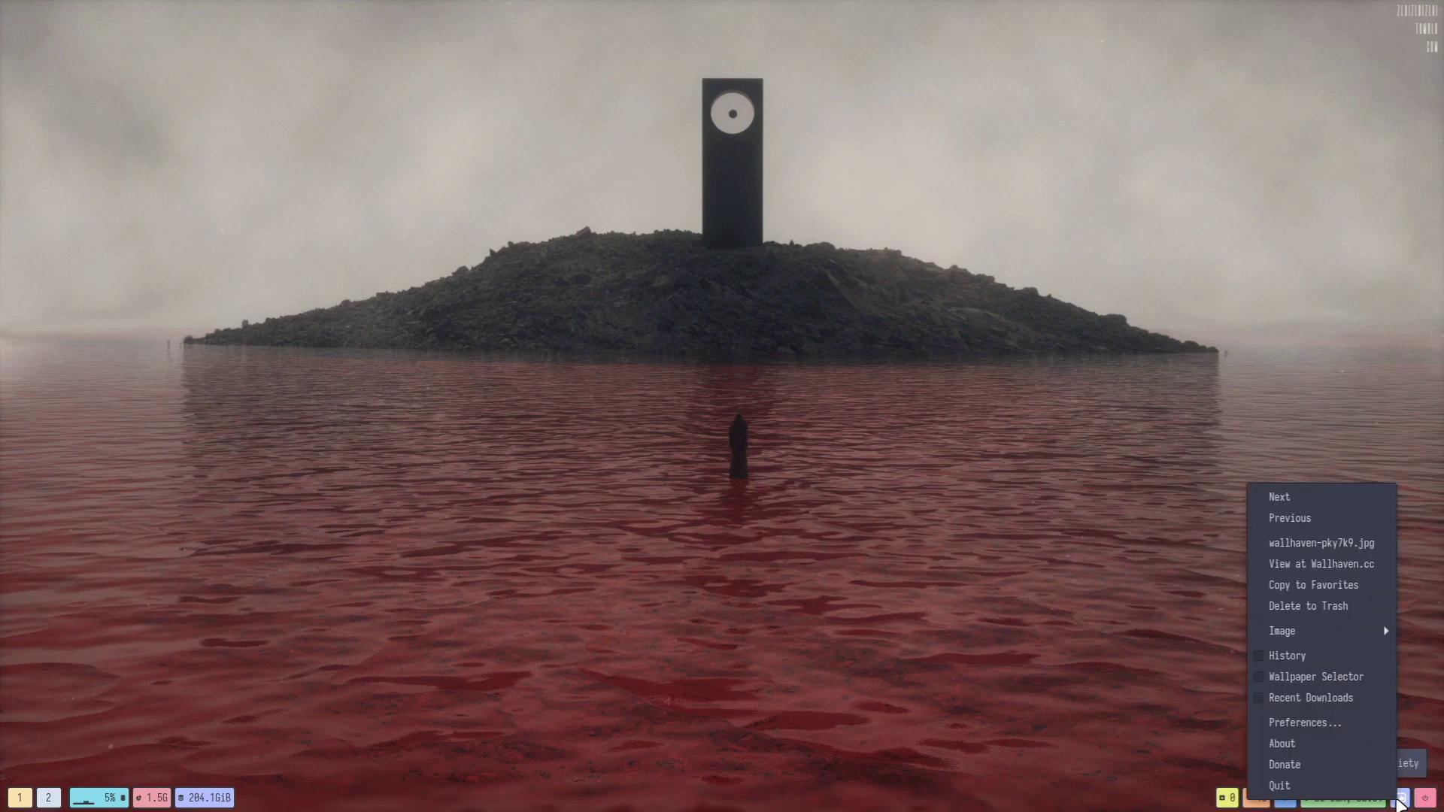
pyautogui.click(1338, 680)
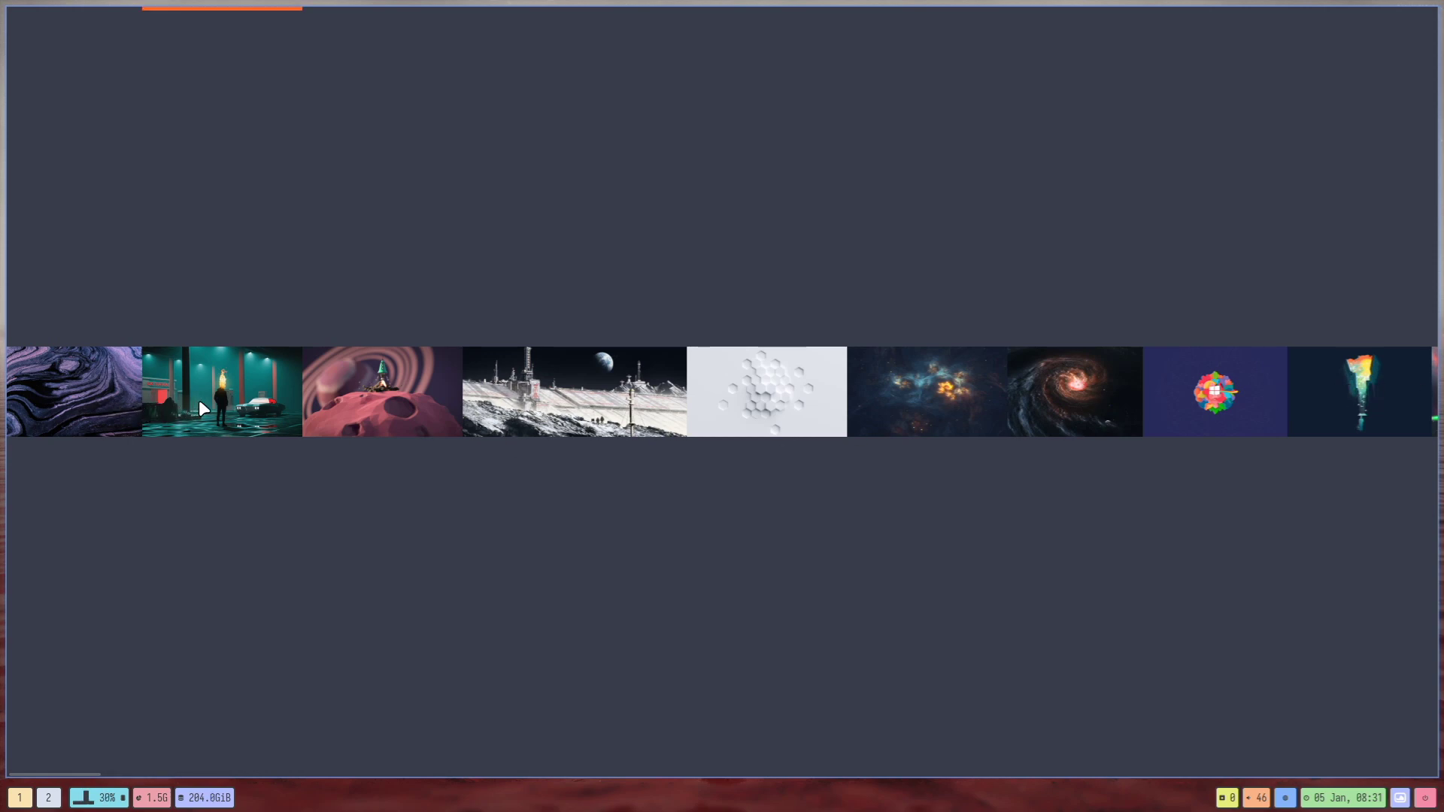
pyautogui.press('Escape')
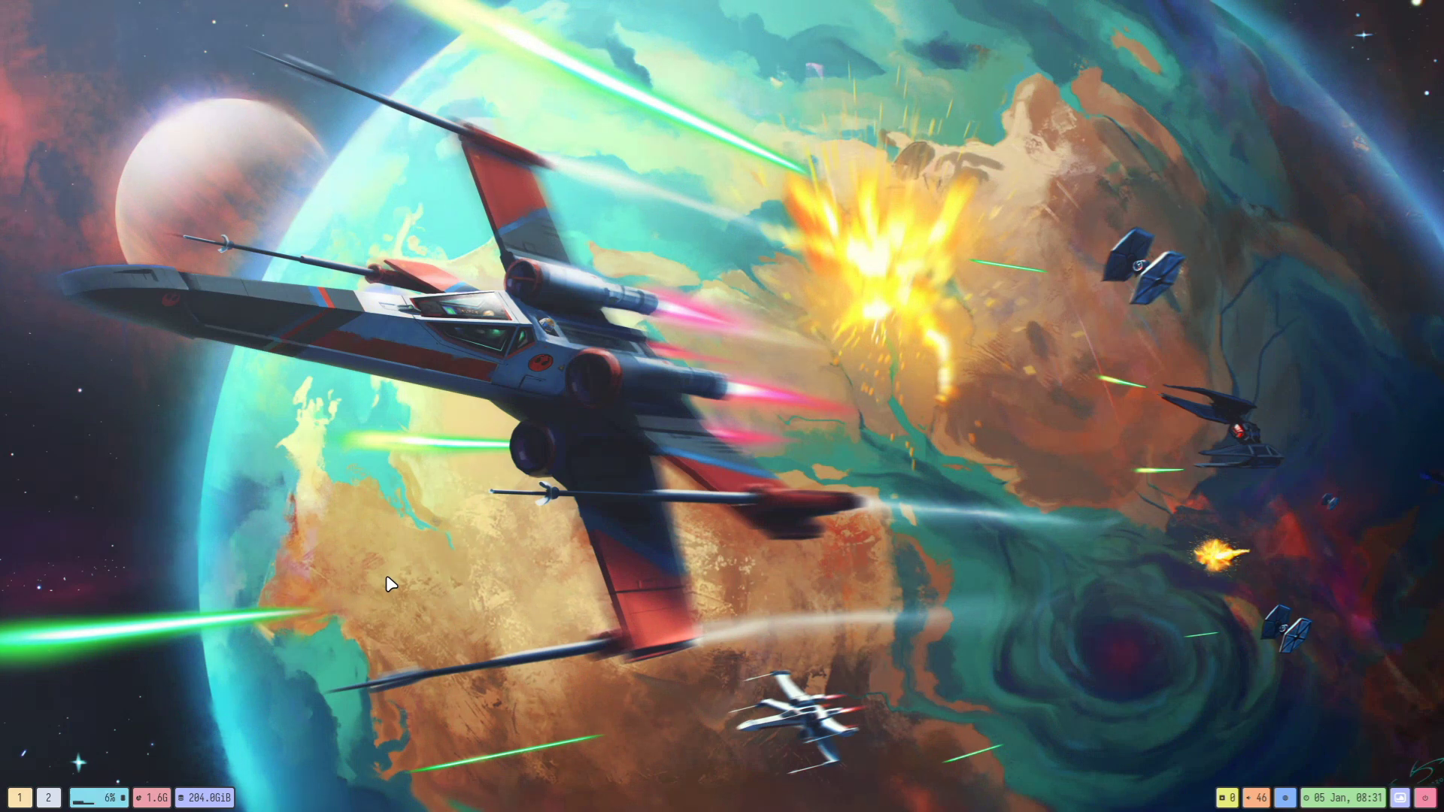
# Step: Show and dismiss the full five-column application launcher, and launch Sublime Text from the compact two-column launcher
pyautogui.press('super+d')
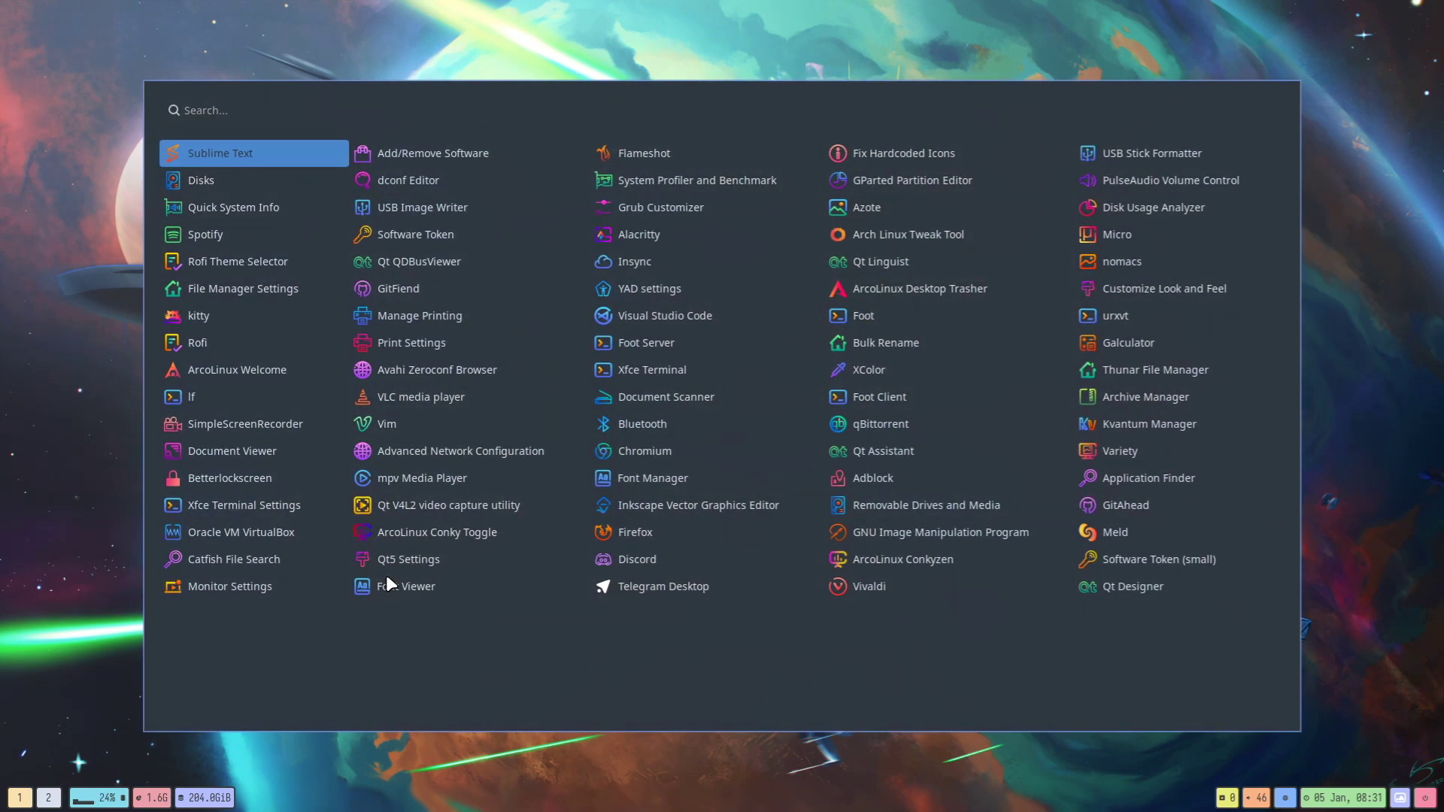
pyautogui.press('Escape')
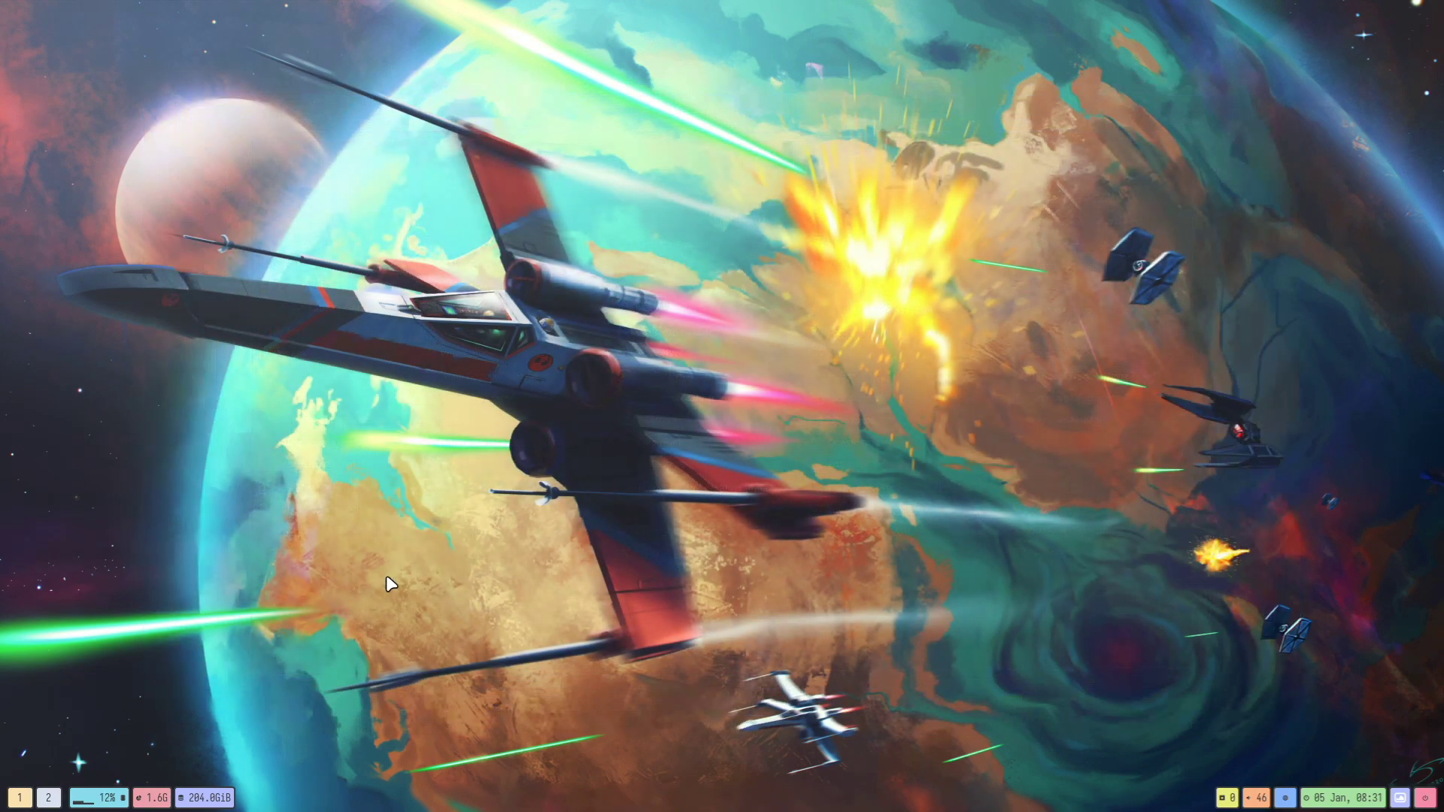
pyautogui.press('super+d')
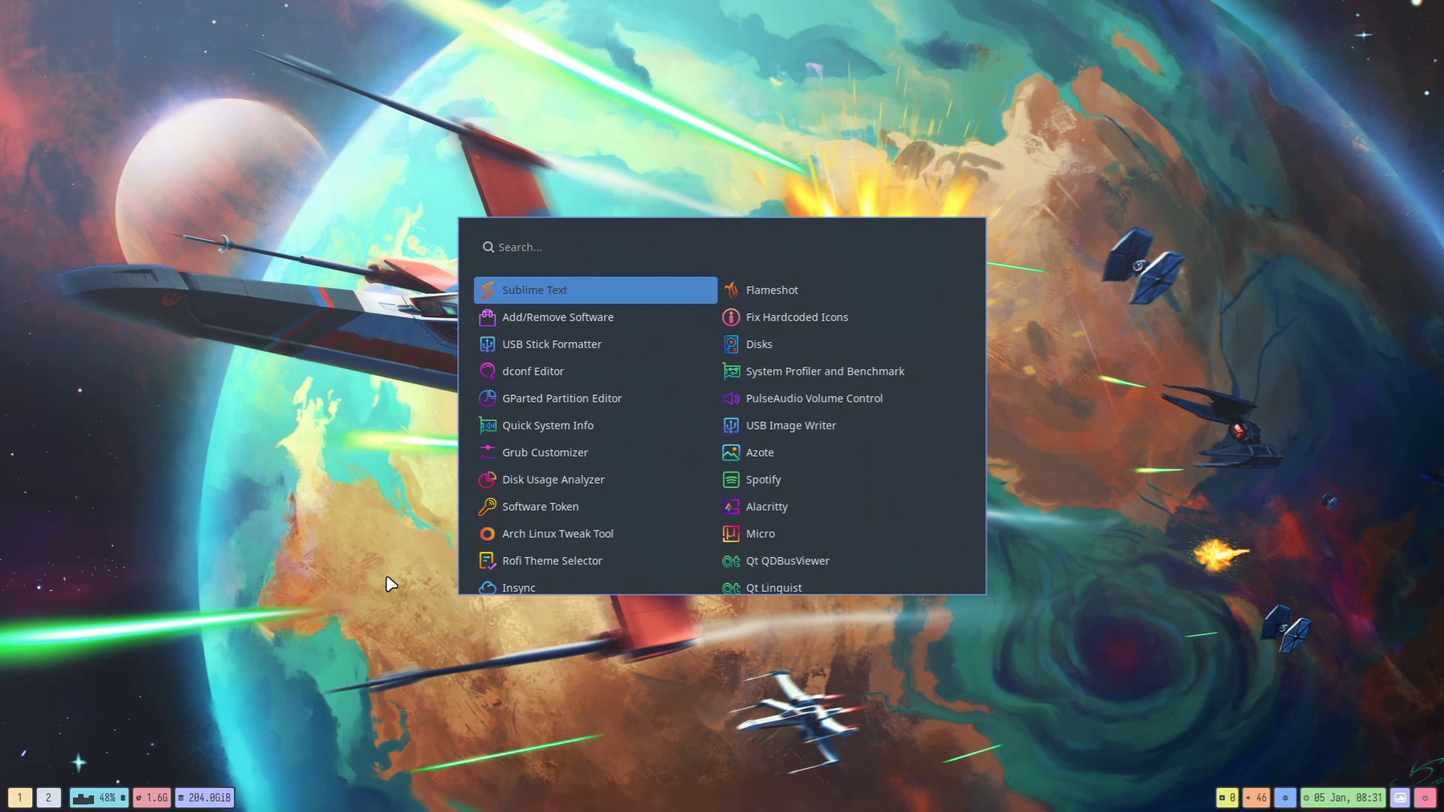
pyautogui.press('Return')
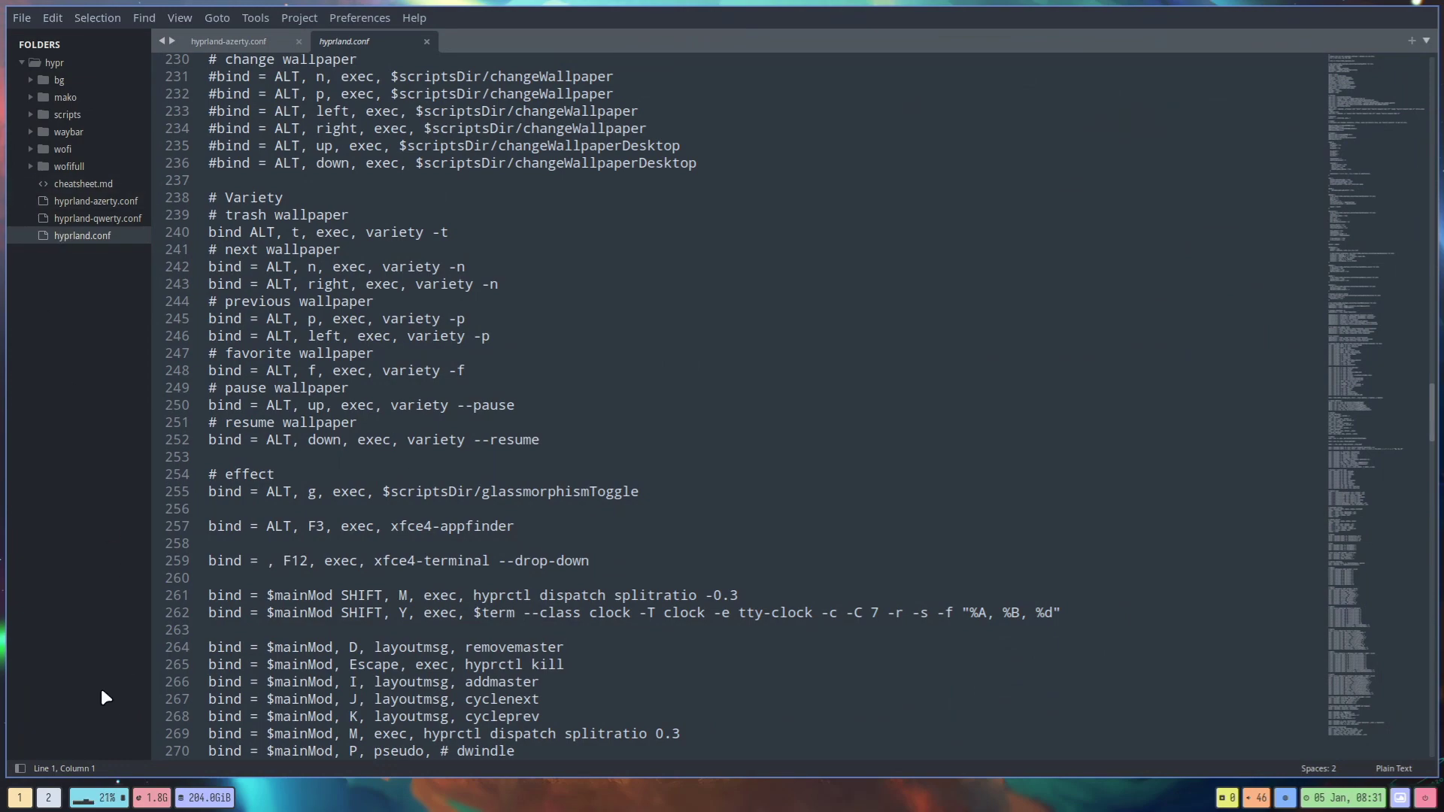
# Step: Examine hyprland.conf from the keybindings back to the variables and Startup section at its beginning
pyautogui.scroll(2, 279, 444)
pyautogui.scroll(15, 279, 444)
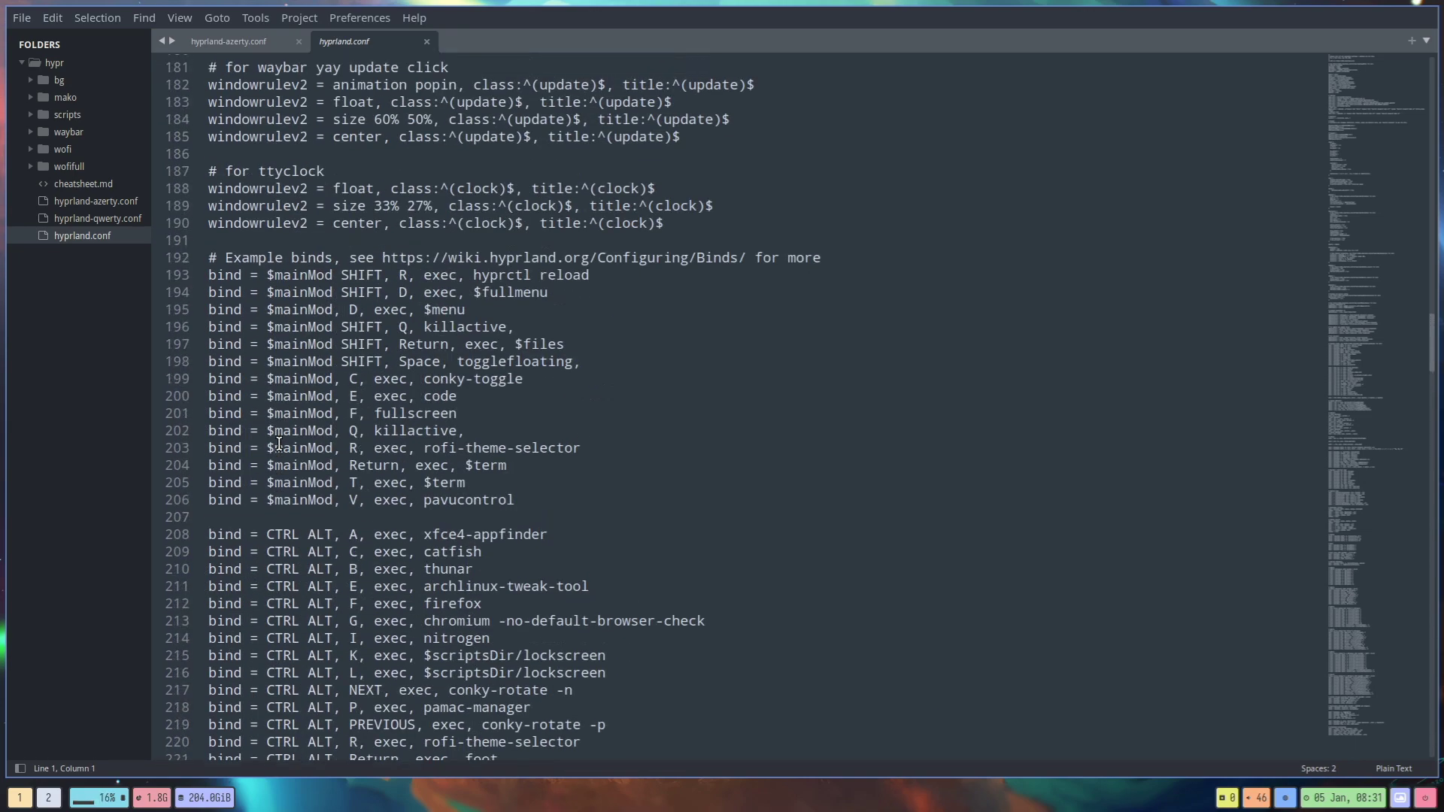
pyautogui.scroll(20, 279, 443)
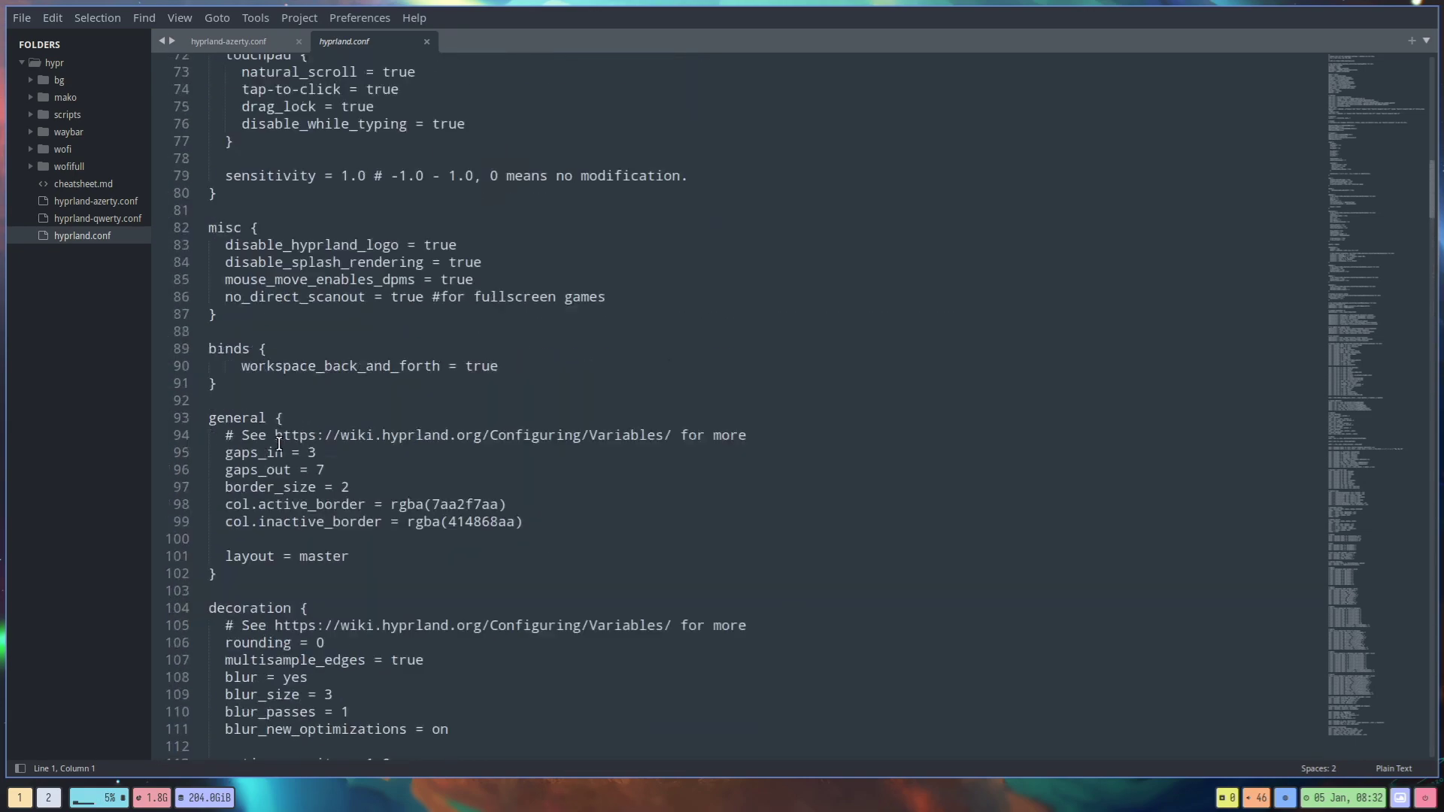
pyautogui.scroll(10, 279, 444)
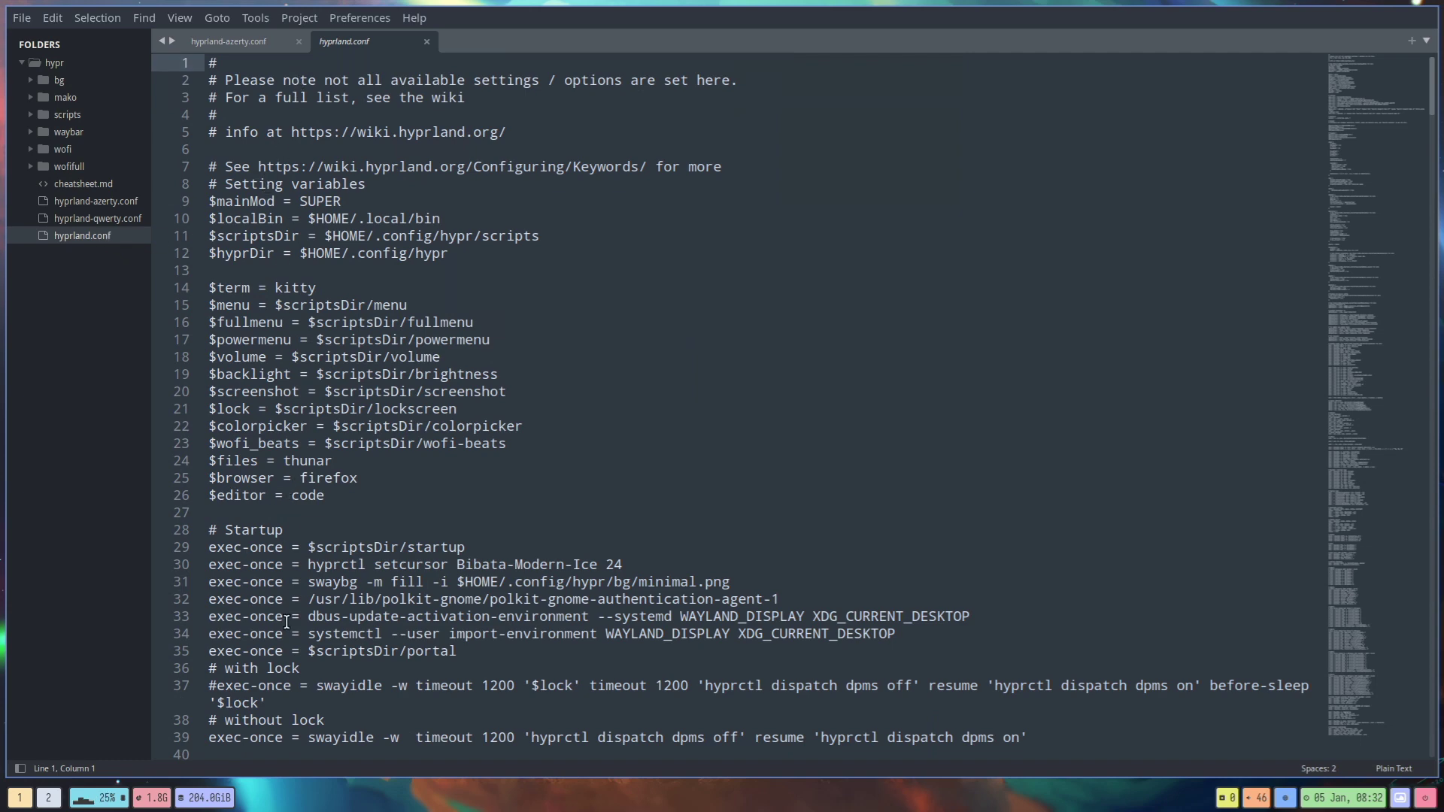
# Step: Expand the wofifull folder in the file tree and view its style.css and config files
pyautogui.click(28, 166)
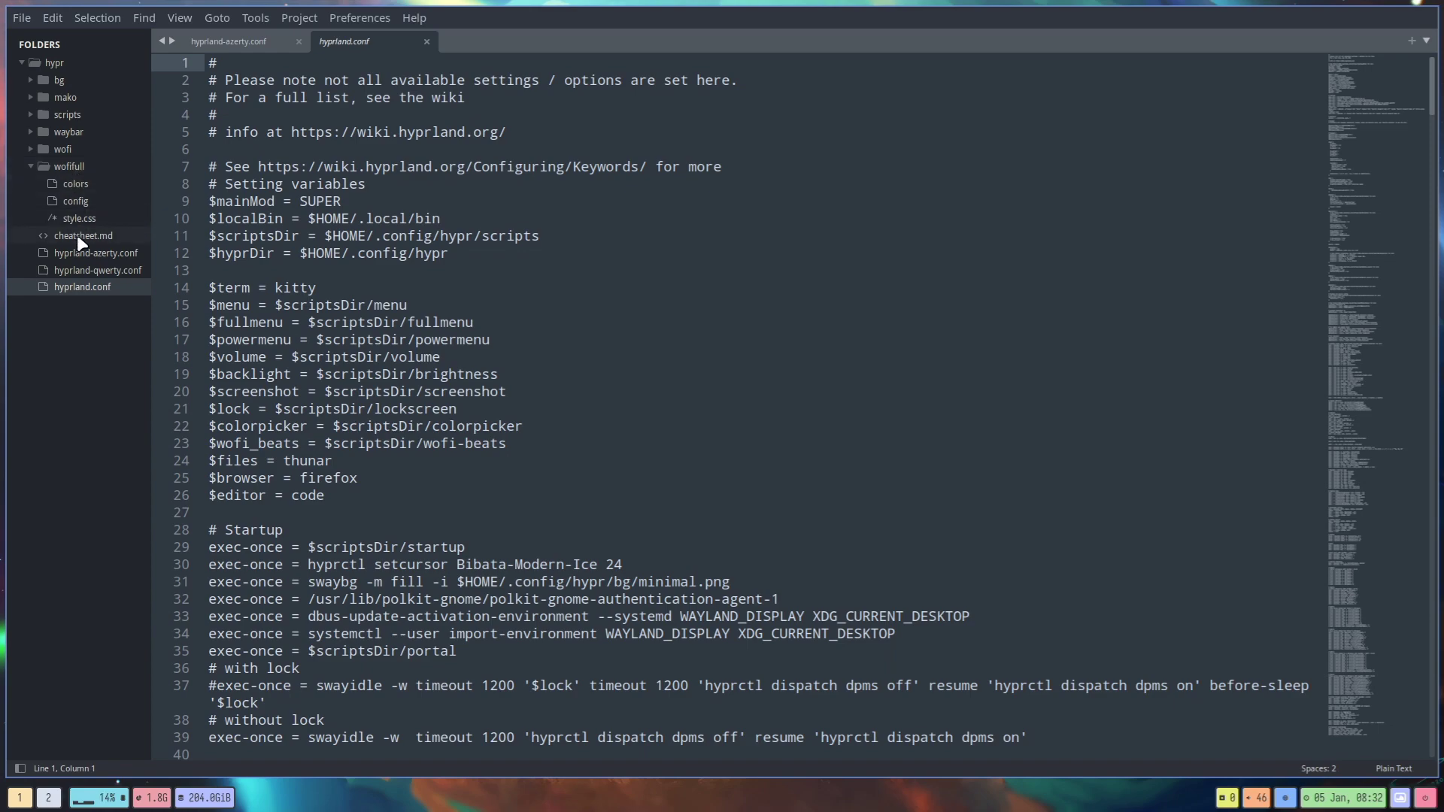
pyautogui.click(84, 218)
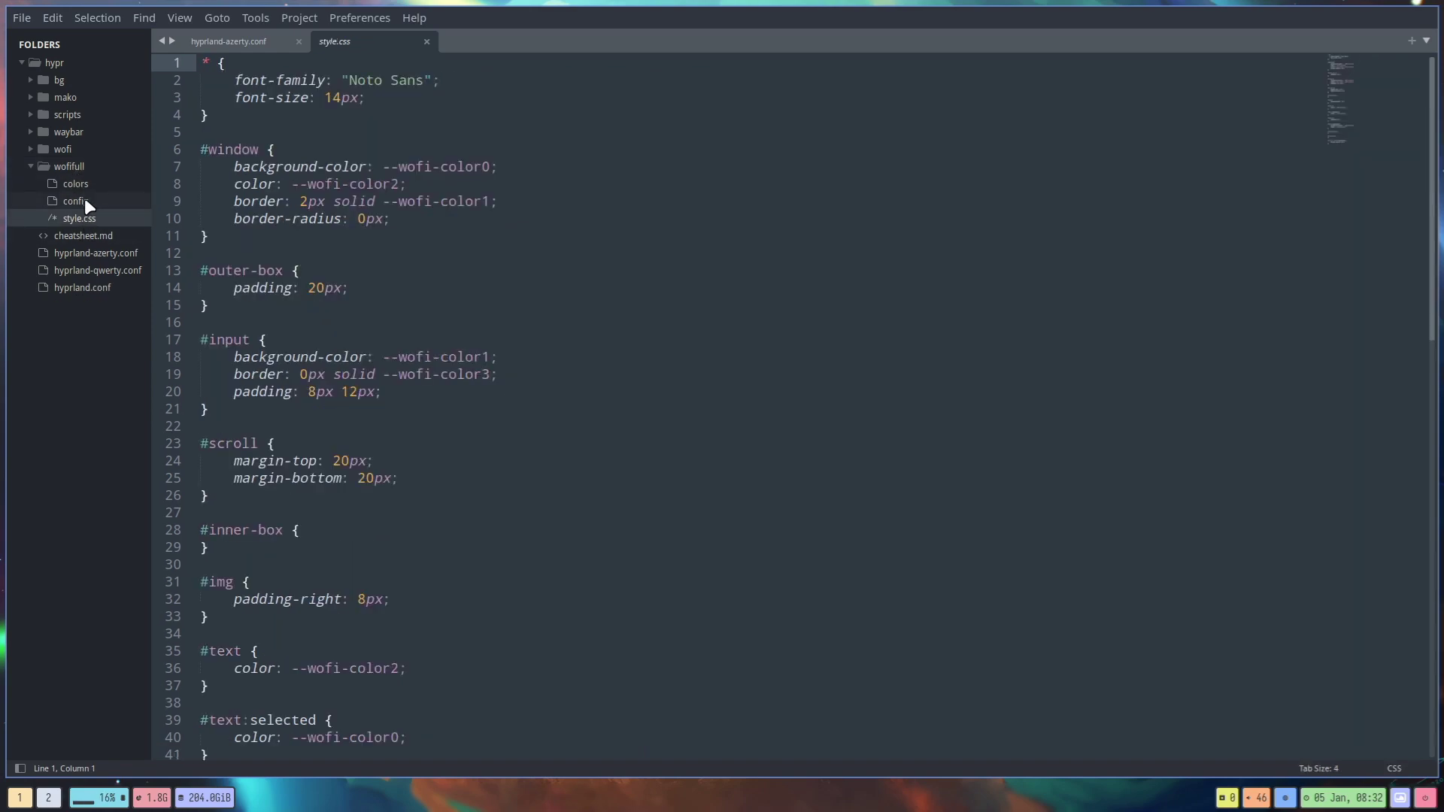
pyautogui.click(84, 202)
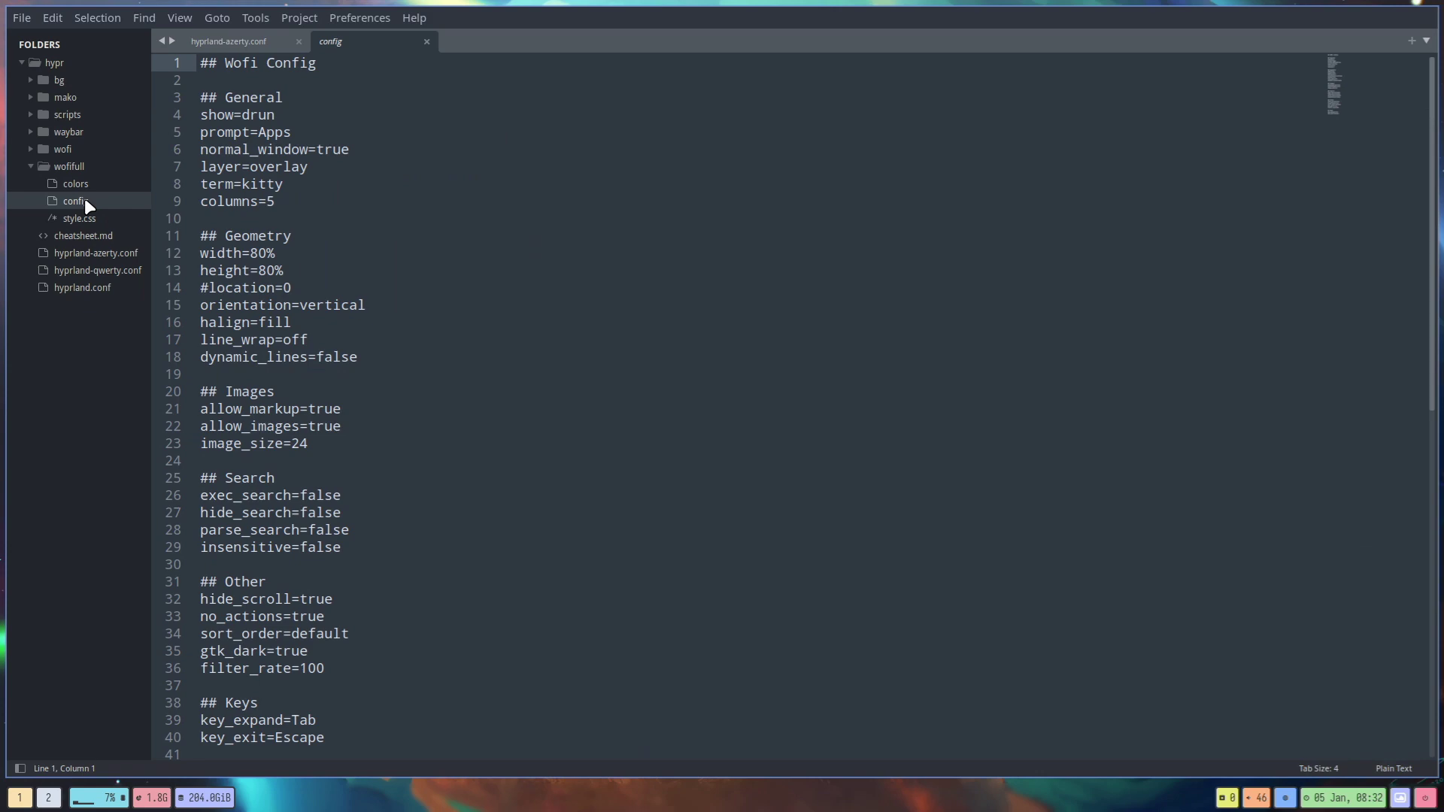
# Step: Place the cursor at the end of the columns line in the wofifull config and check the full launcher's column layout
pyautogui.click(275, 202)
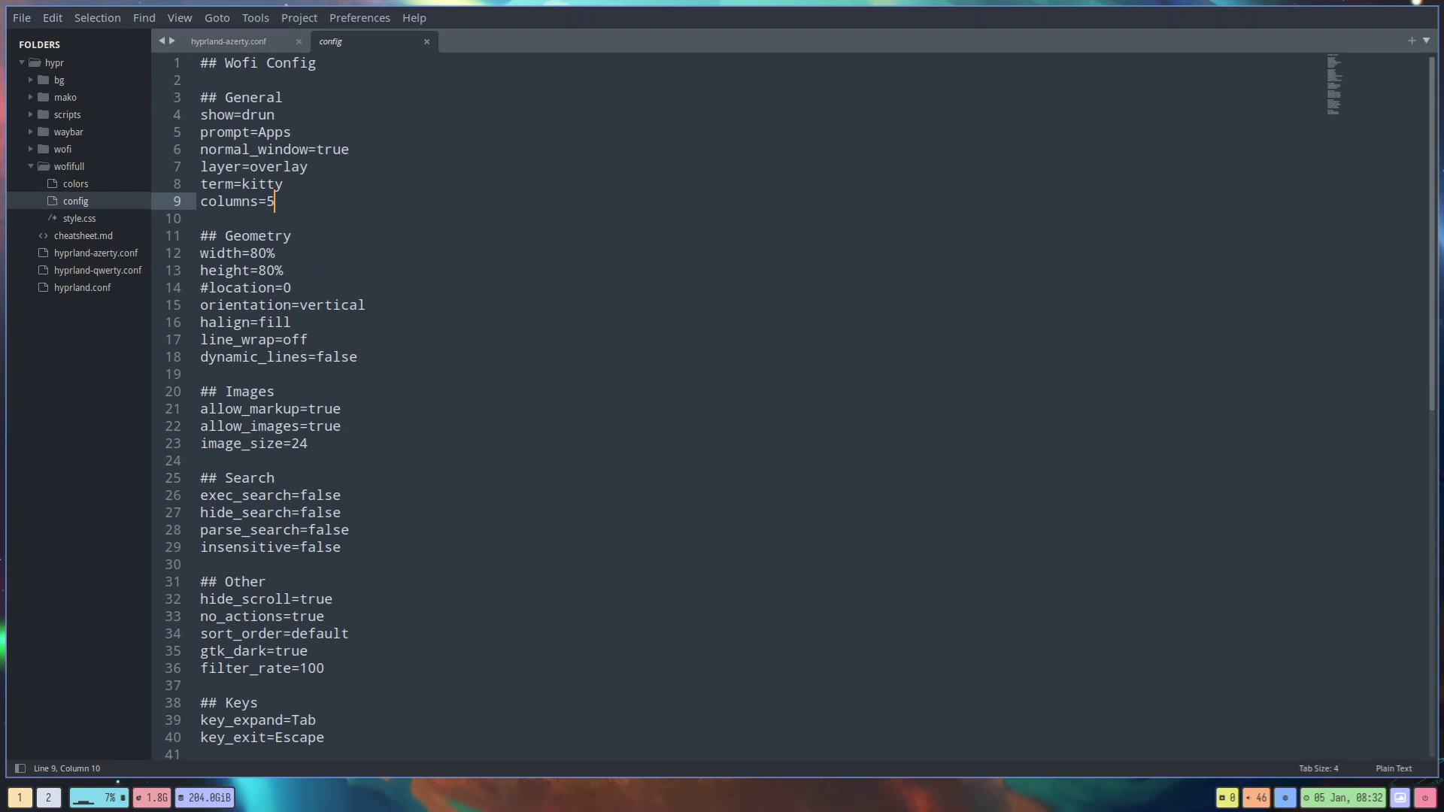
pyautogui.press('super+d')
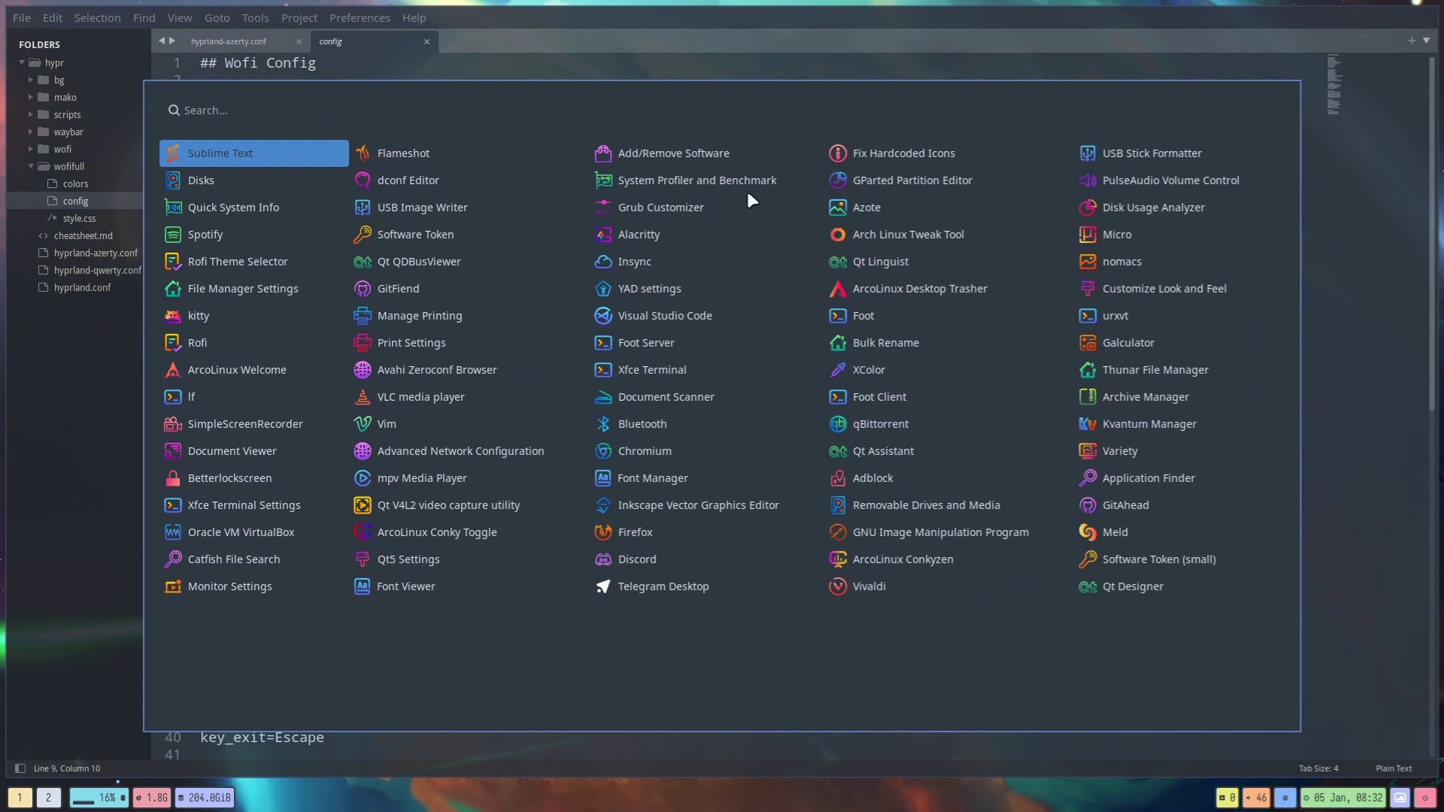
pyautogui.press('Escape')
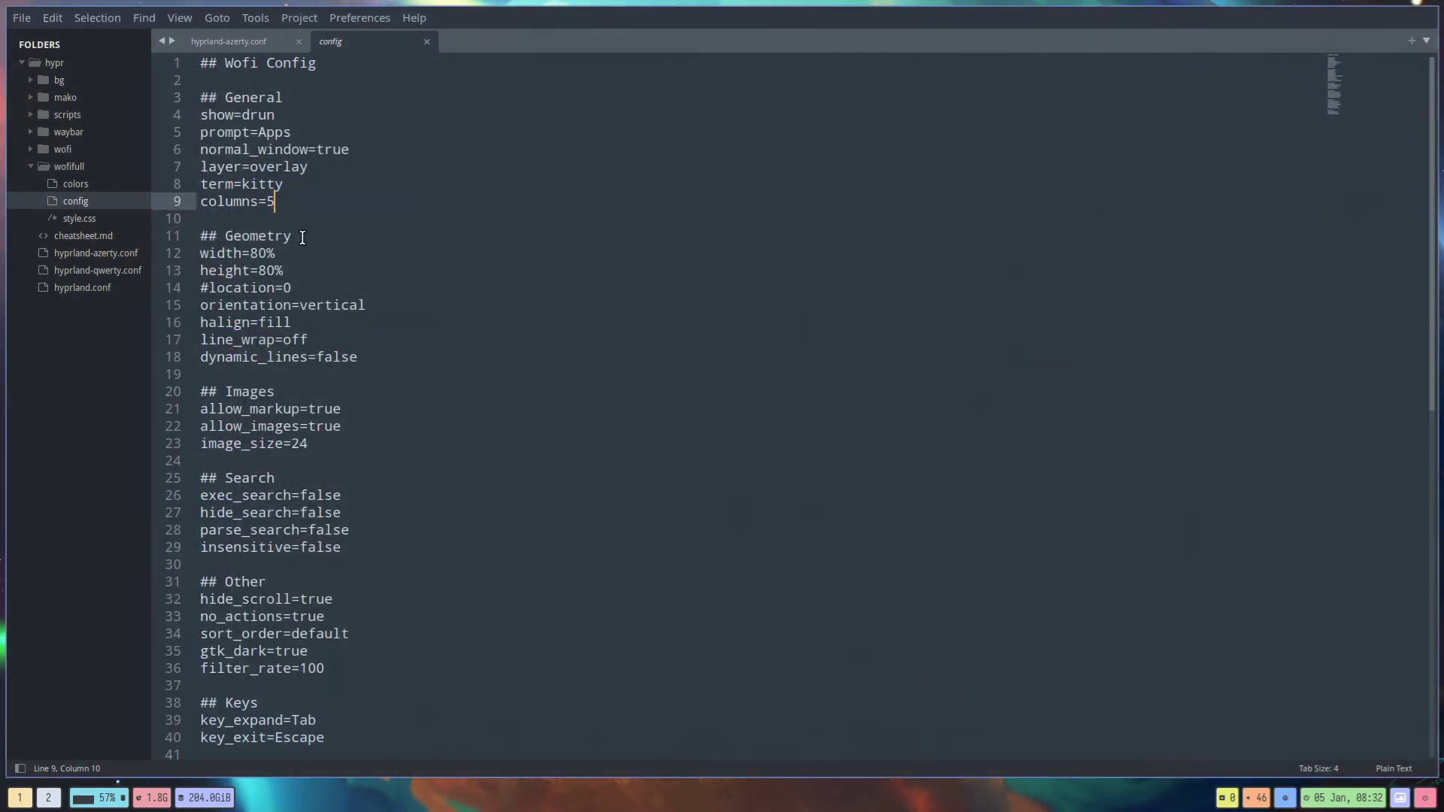
# Step: Set columns to 3 in the wofifull config, save the file and check the layout of the full launcher
pyautogui.press('BackSpace')
pyautogui.write('3')
pyautogui.hotkey('ctrl', 's')
pyautogui.press('super+d')
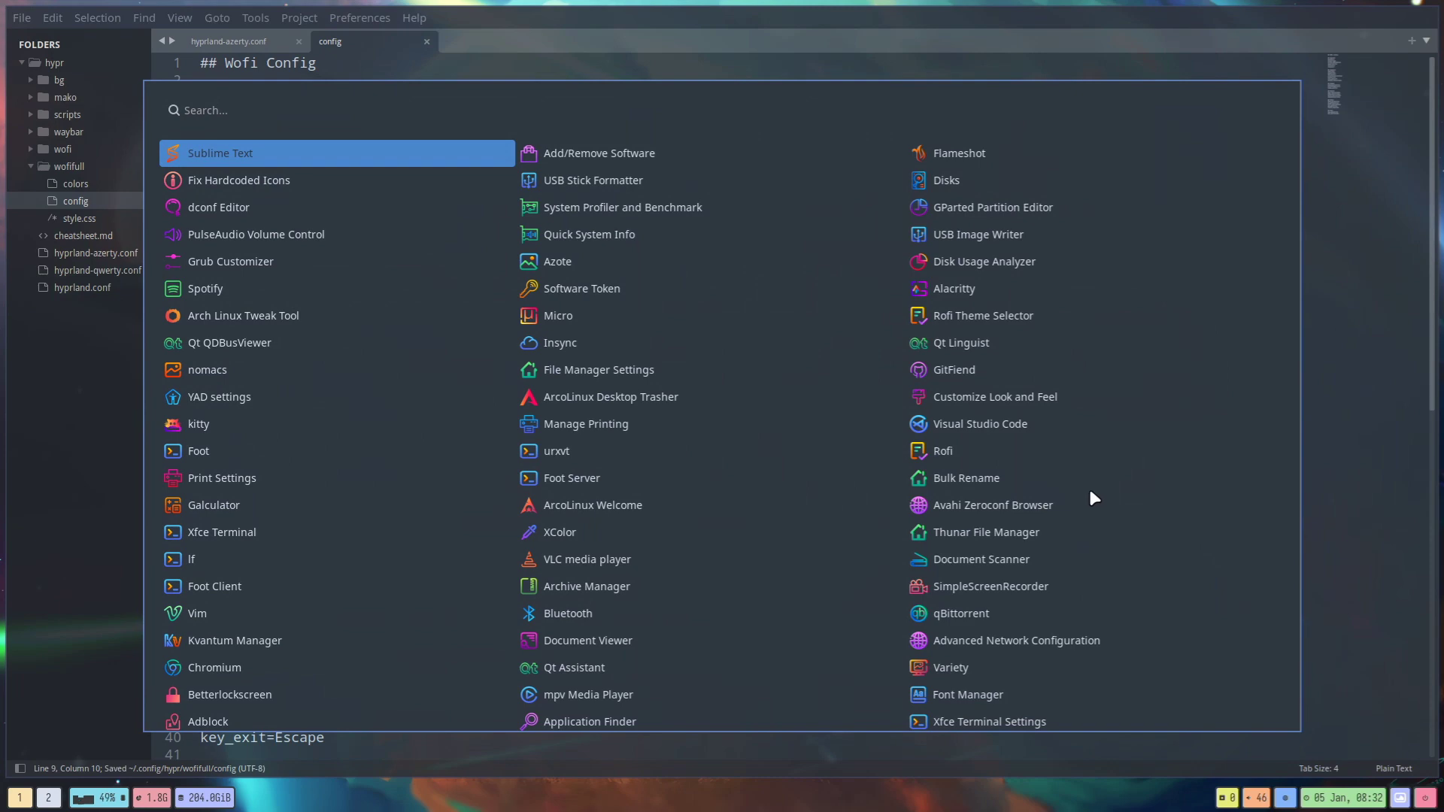
pyautogui.scroll(-3, 1021, 588)
pyautogui.scroll(3, 1015, 596)
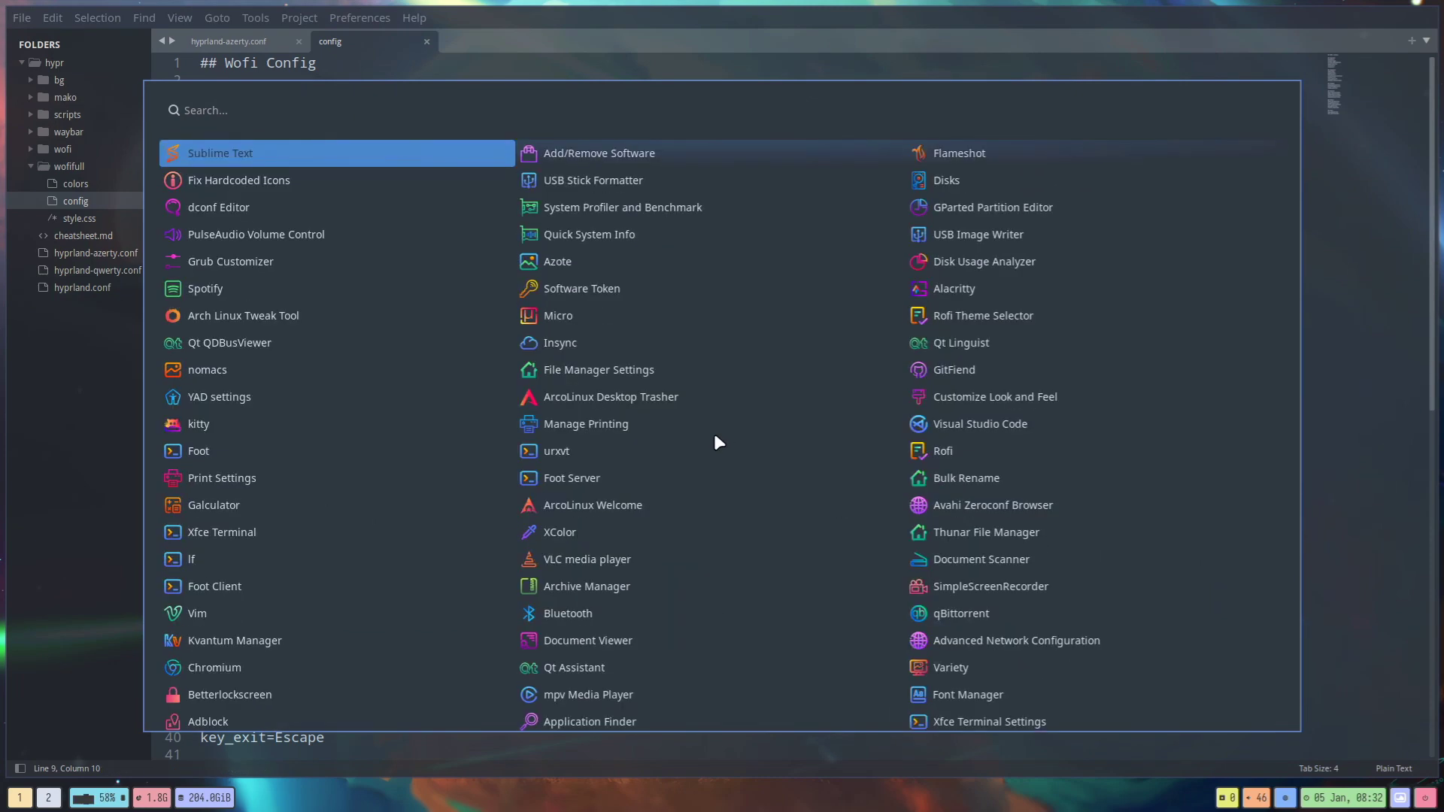
pyautogui.scroll(-3, 715, 436)
pyautogui.scroll(3, 715, 436)
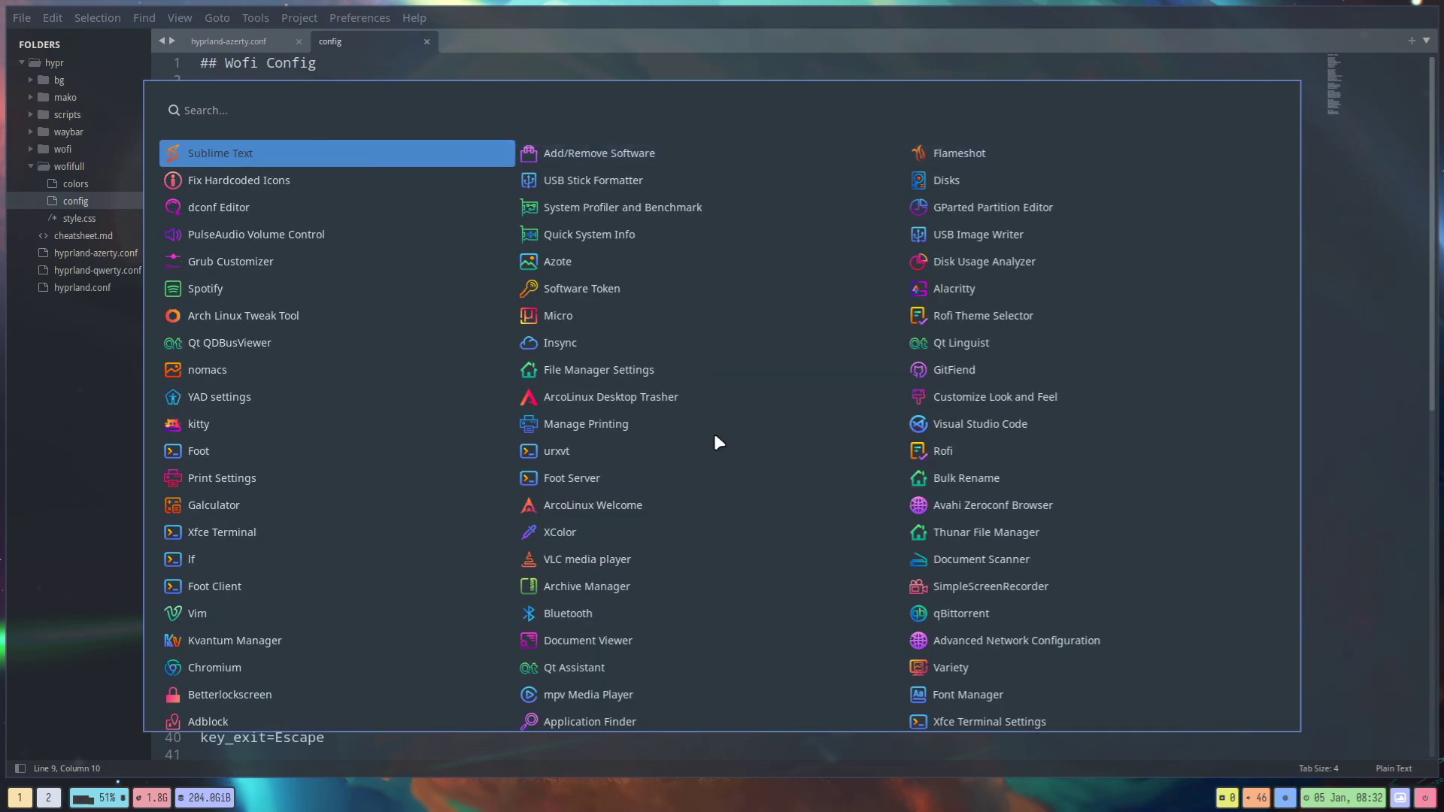
pyautogui.press('Escape')
# Step: Set columns back to 5 in the wofifull config and save the file
pyautogui.press('BackSpace')
pyautogui.write('5')
pyautogui.hotkey('ctrl', 's')
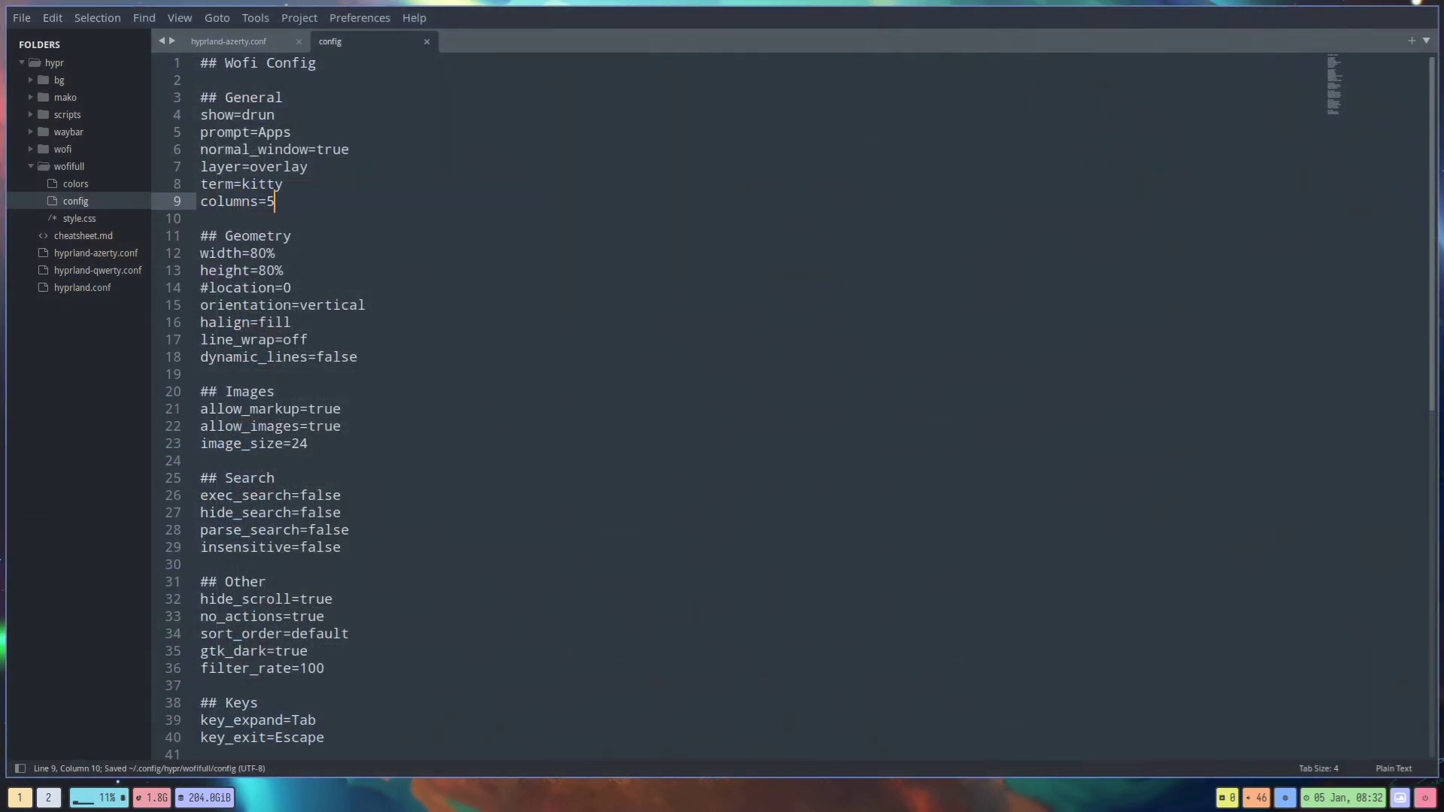
# Step: Open the full application launcher and search for "gim" and "ink", clearing the search text after each
pyautogui.press('super+d')
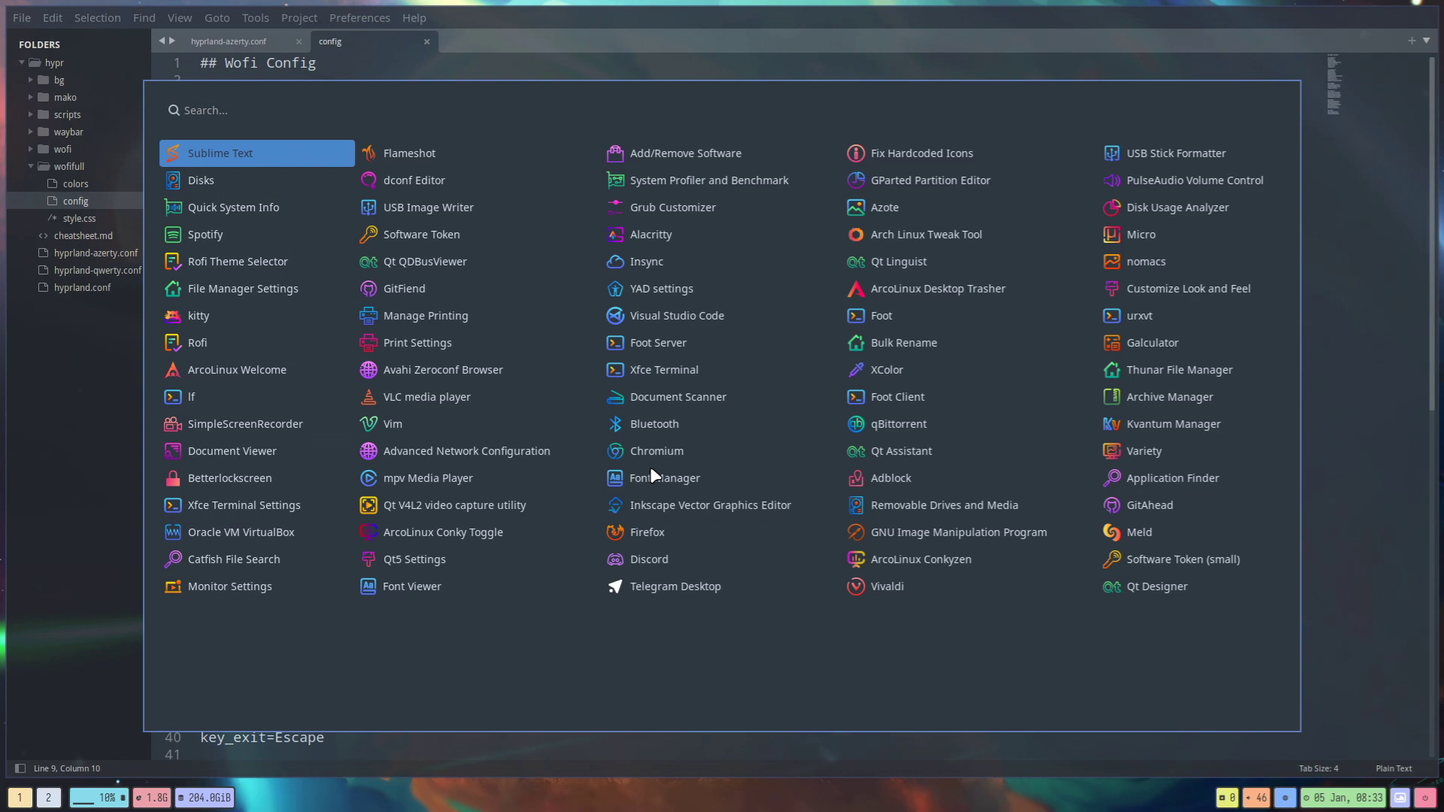
pyautogui.write('gim')
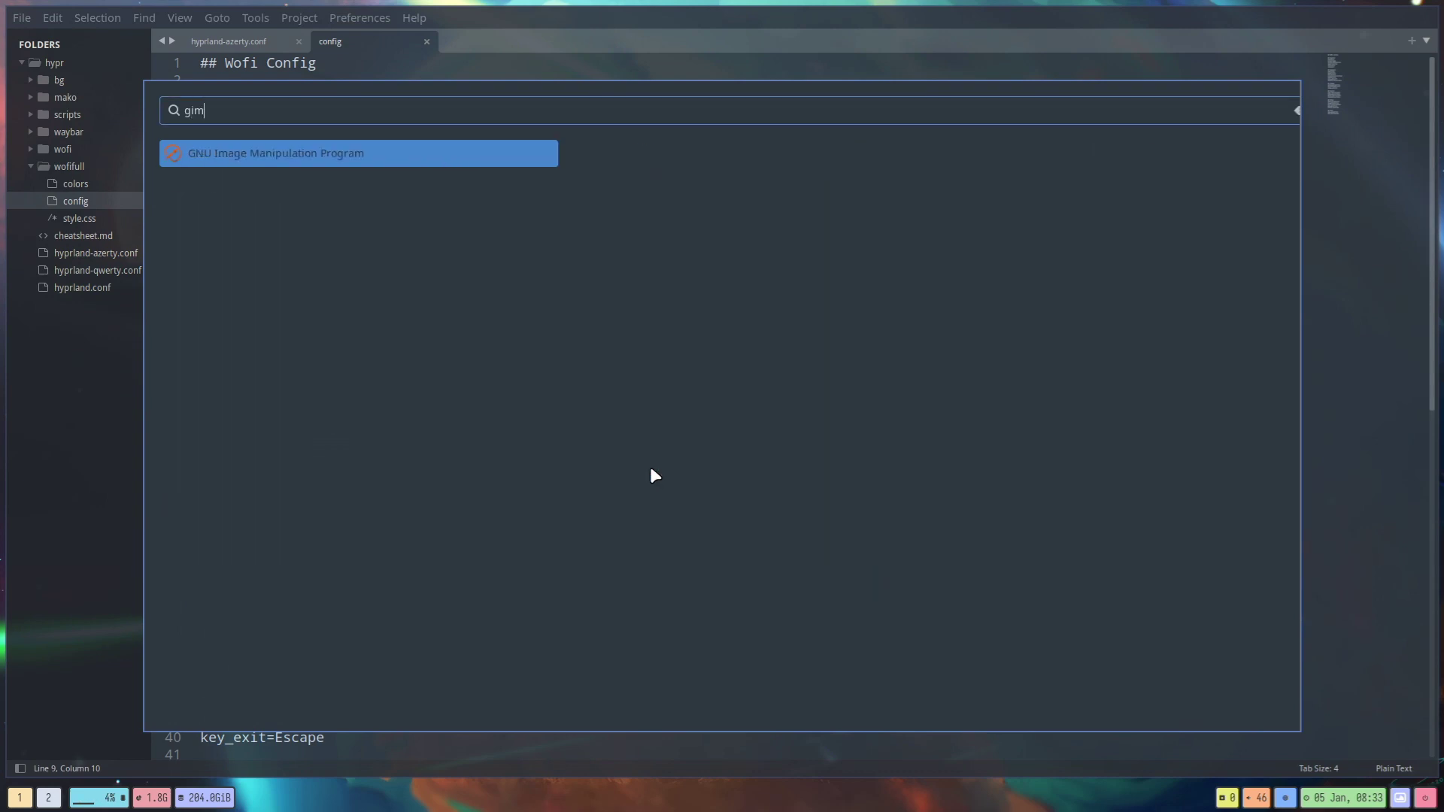
pyautogui.press('BackSpace')
pyautogui.press('BackSpace')
pyautogui.press('BackSpace')
pyautogui.write('ink')
pyautogui.press('BackSpace')
pyautogui.press('BackSpace')
pyautogui.press('BackSpace')
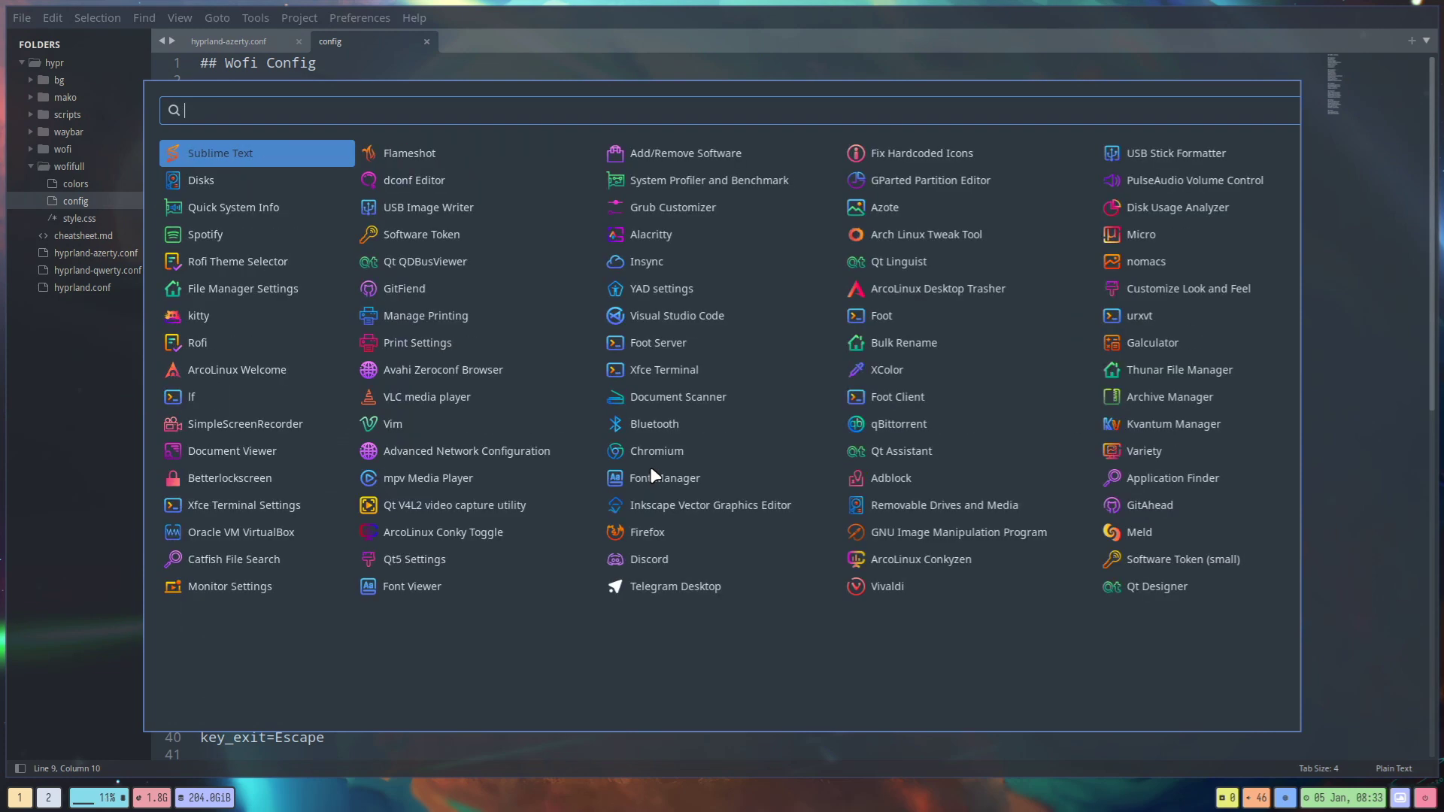
# Step: Close the full application launcher, and briefly open and close the wofi launcher
pyautogui.press('Escape')
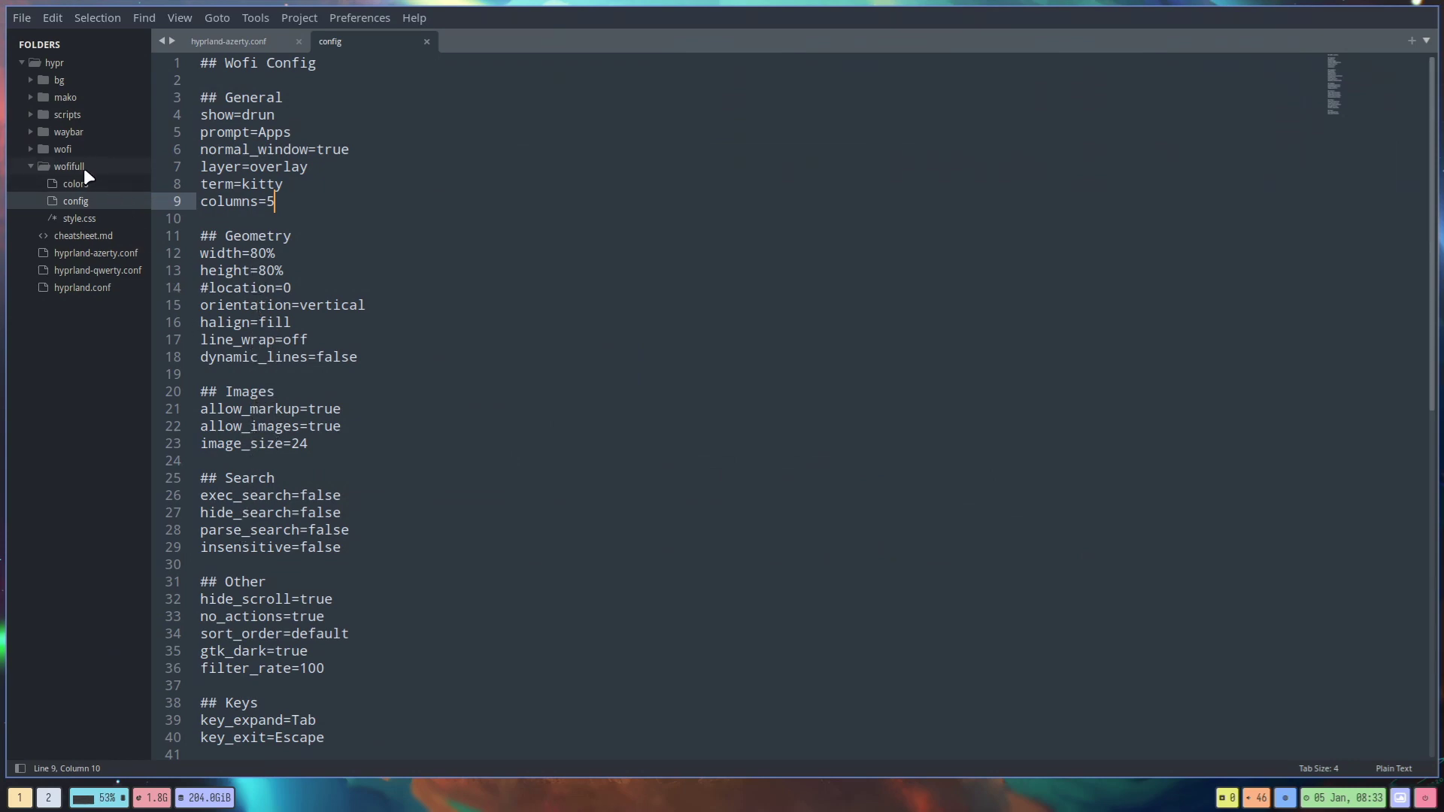
pyautogui.press('super+d')
pyautogui.press('Escape')
# Step: Expand the wofi folder and look through its colors, config and style.css files
pyautogui.click(59, 155)
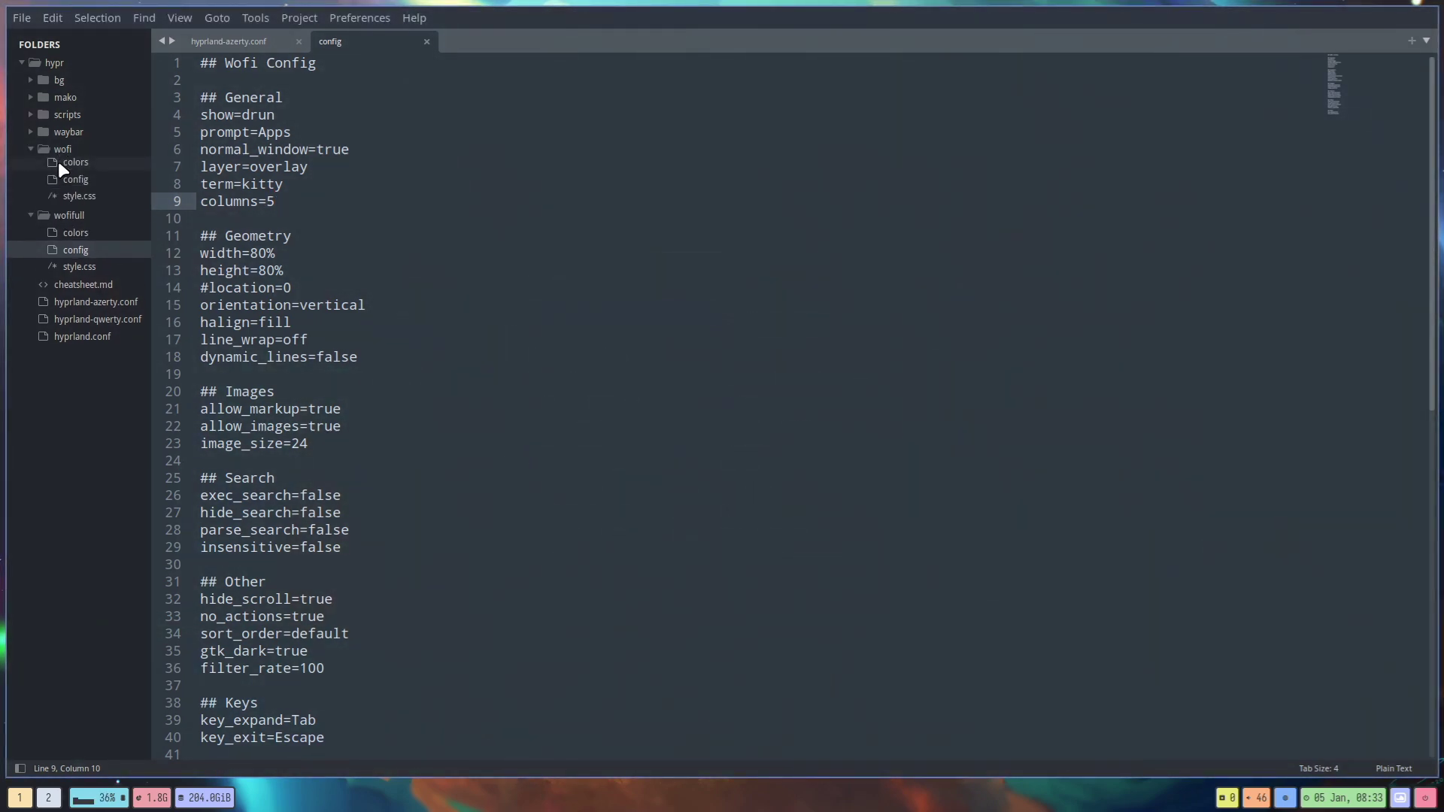
pyautogui.click(53, 168)
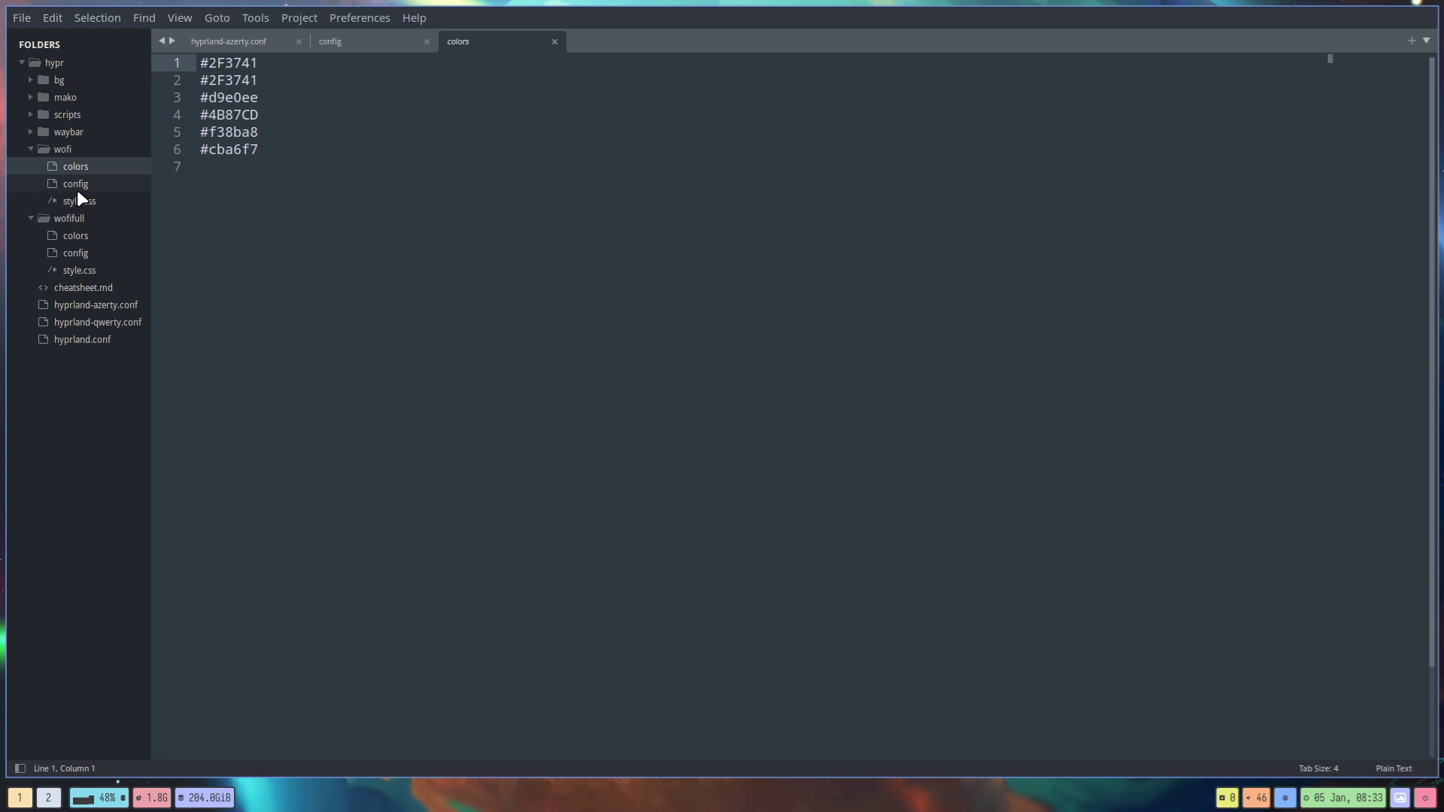
pyautogui.click(78, 186)
pyautogui.click(80, 202)
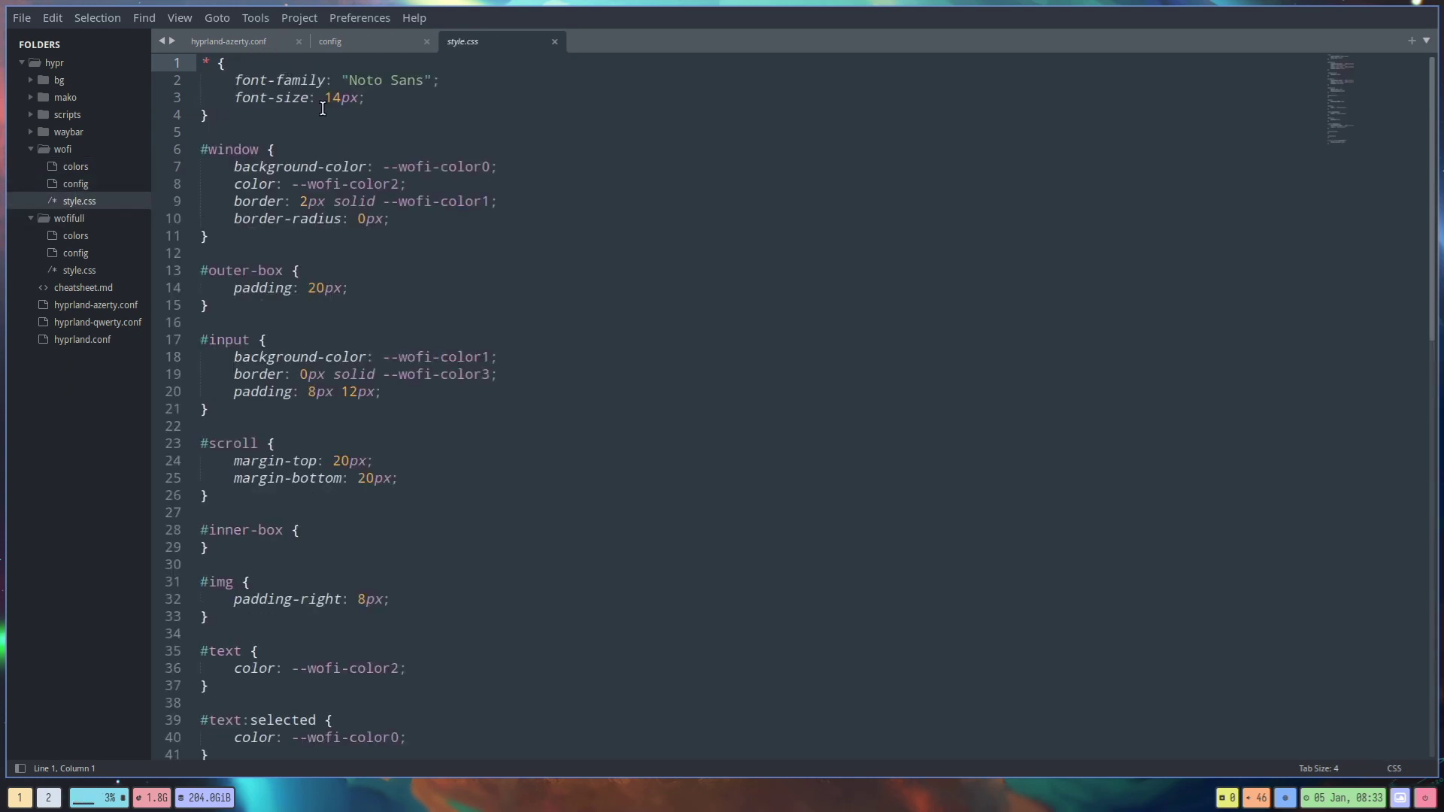
pyautogui.scroll(-12, 316, 551)
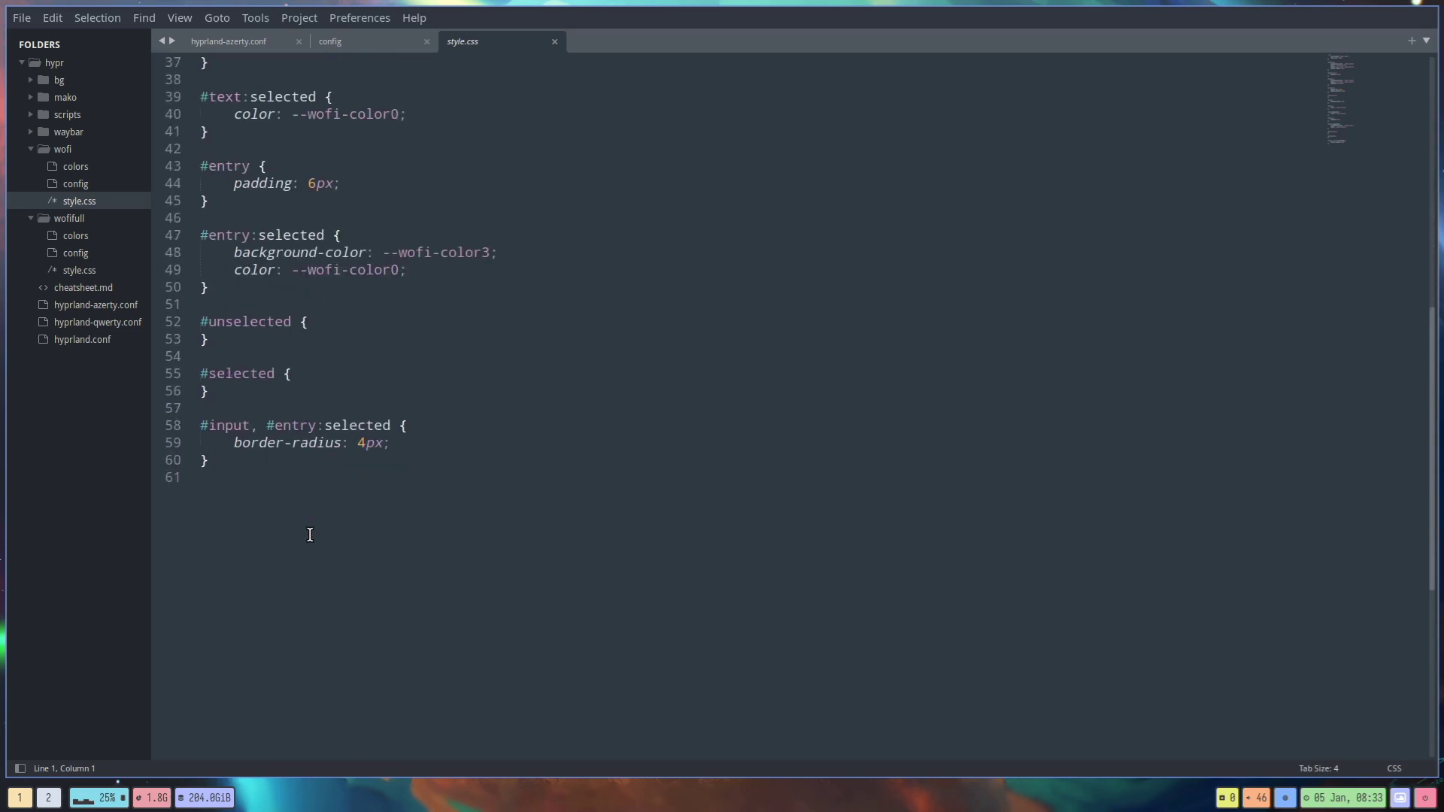
pyautogui.scroll(12, 310, 535)
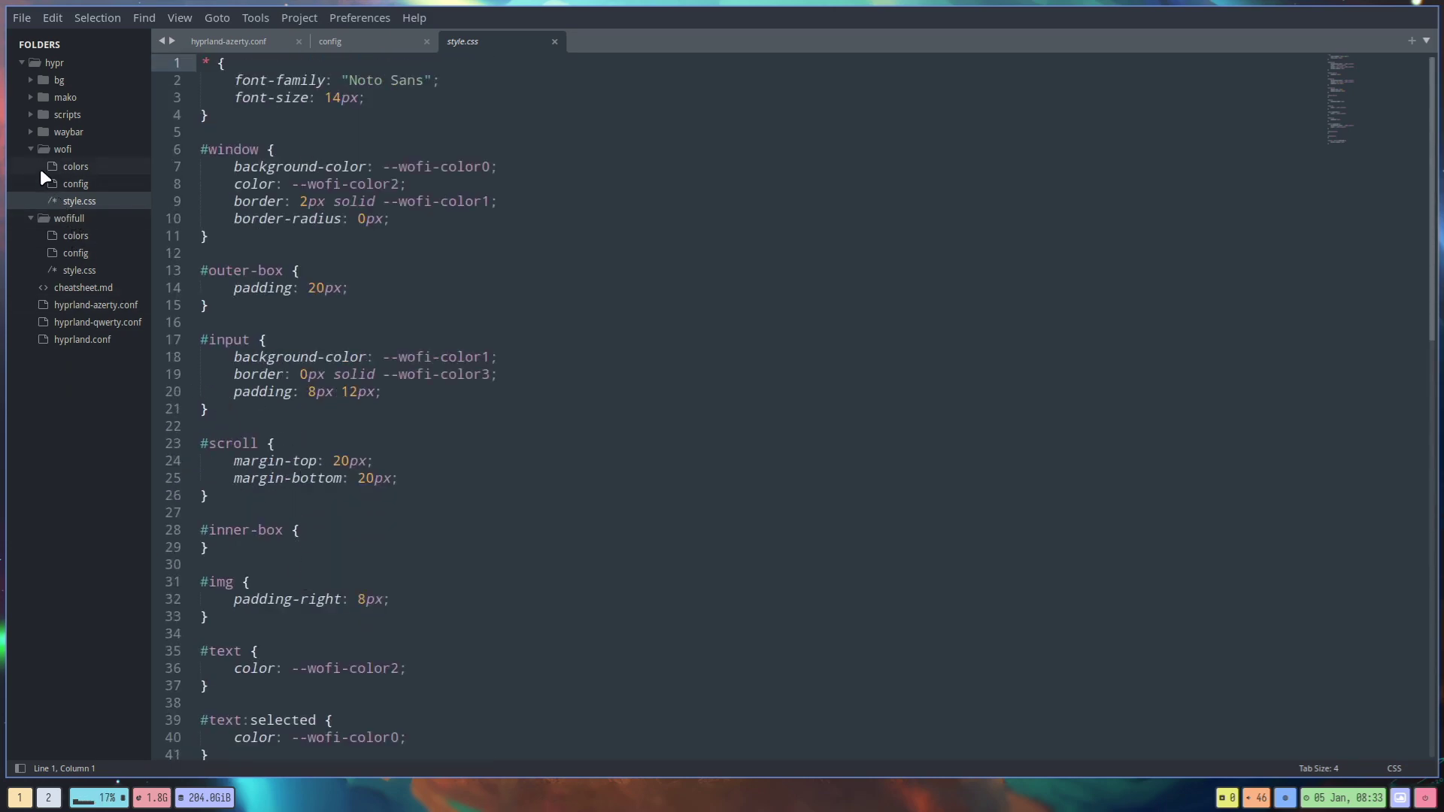
# Step: Collapse the wofi and wofifull folders, expand the waybar folder and briefly visit workspace 2
pyautogui.click(30, 148)
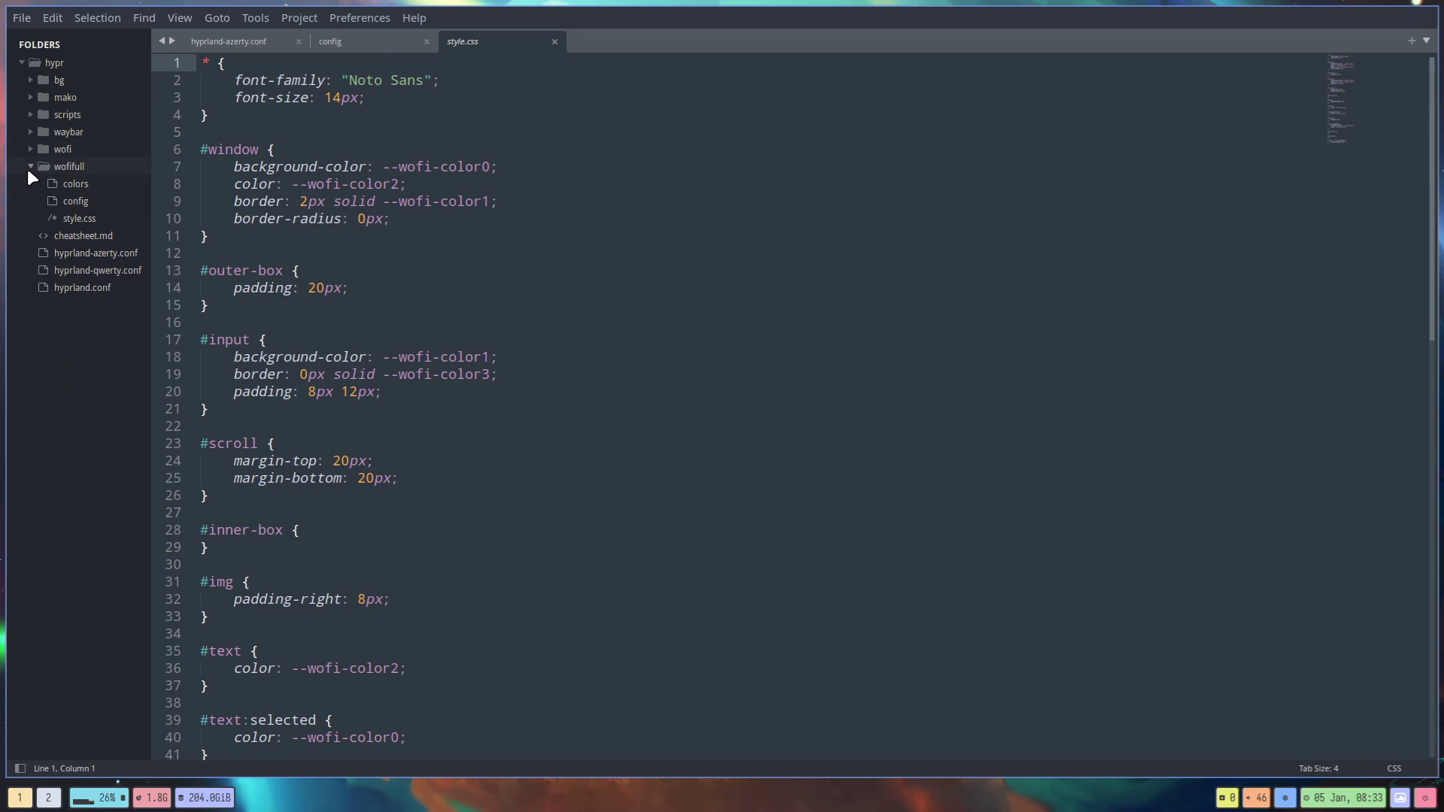
pyautogui.click(27, 165)
pyautogui.click(25, 131)
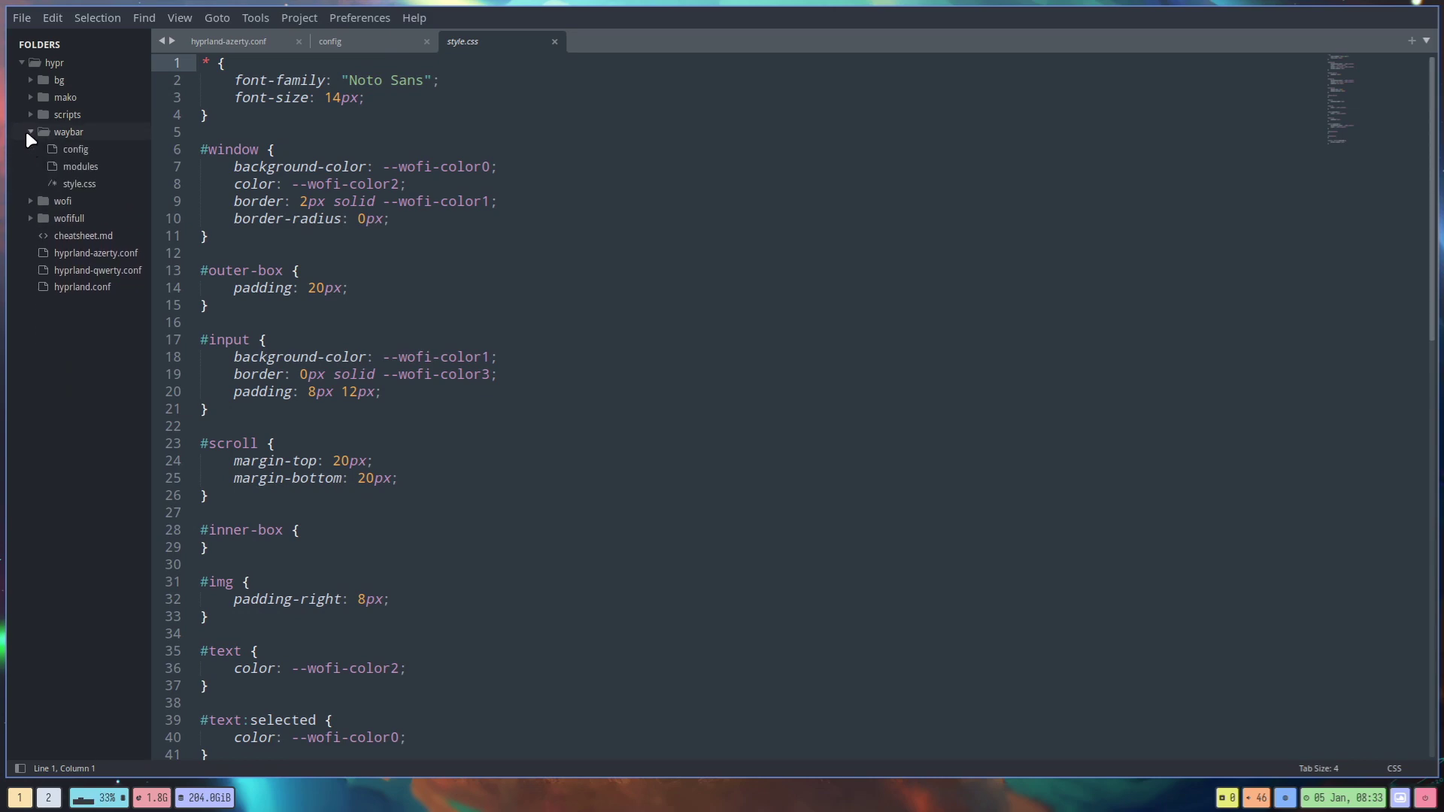
pyautogui.press('super+2')
pyautogui.press('super+1')
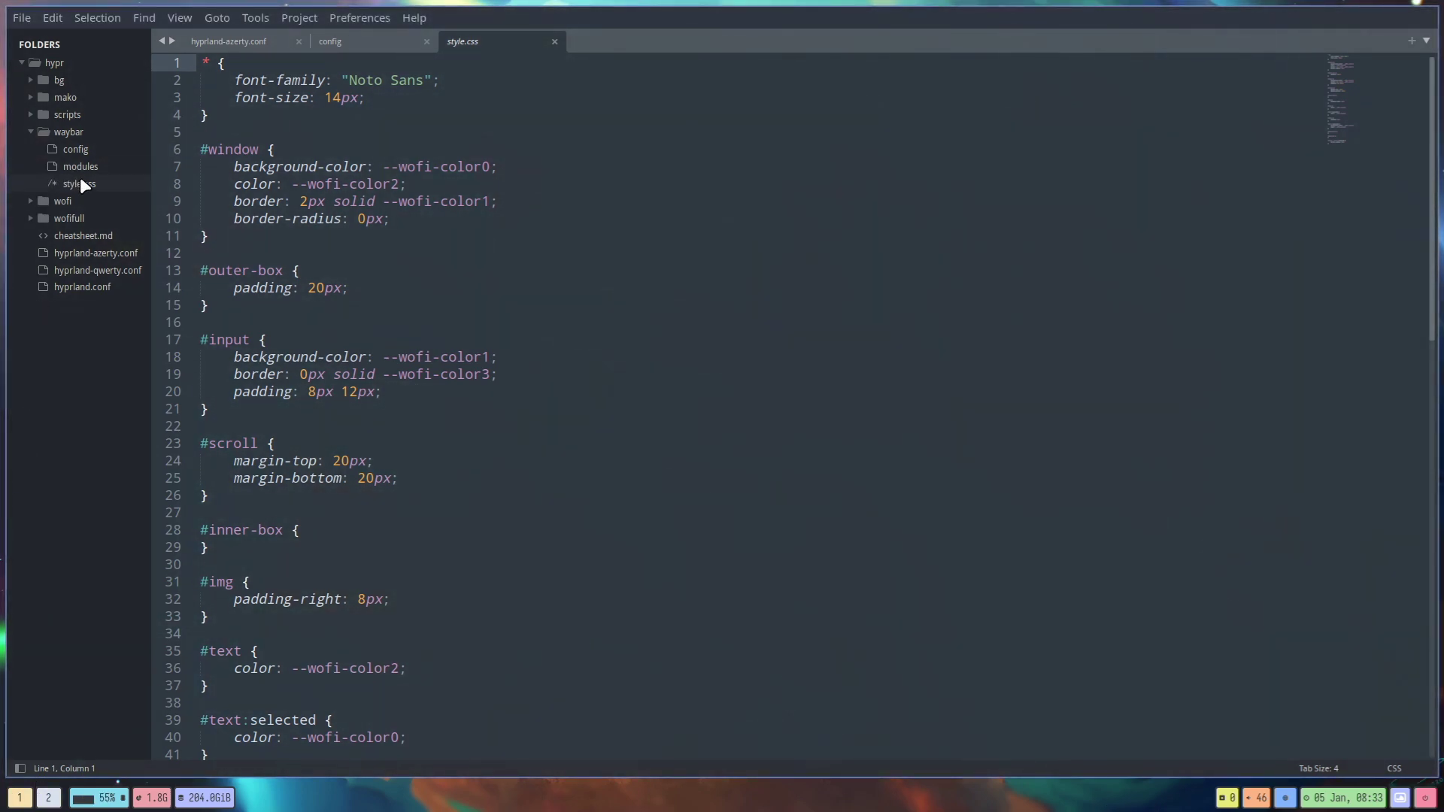
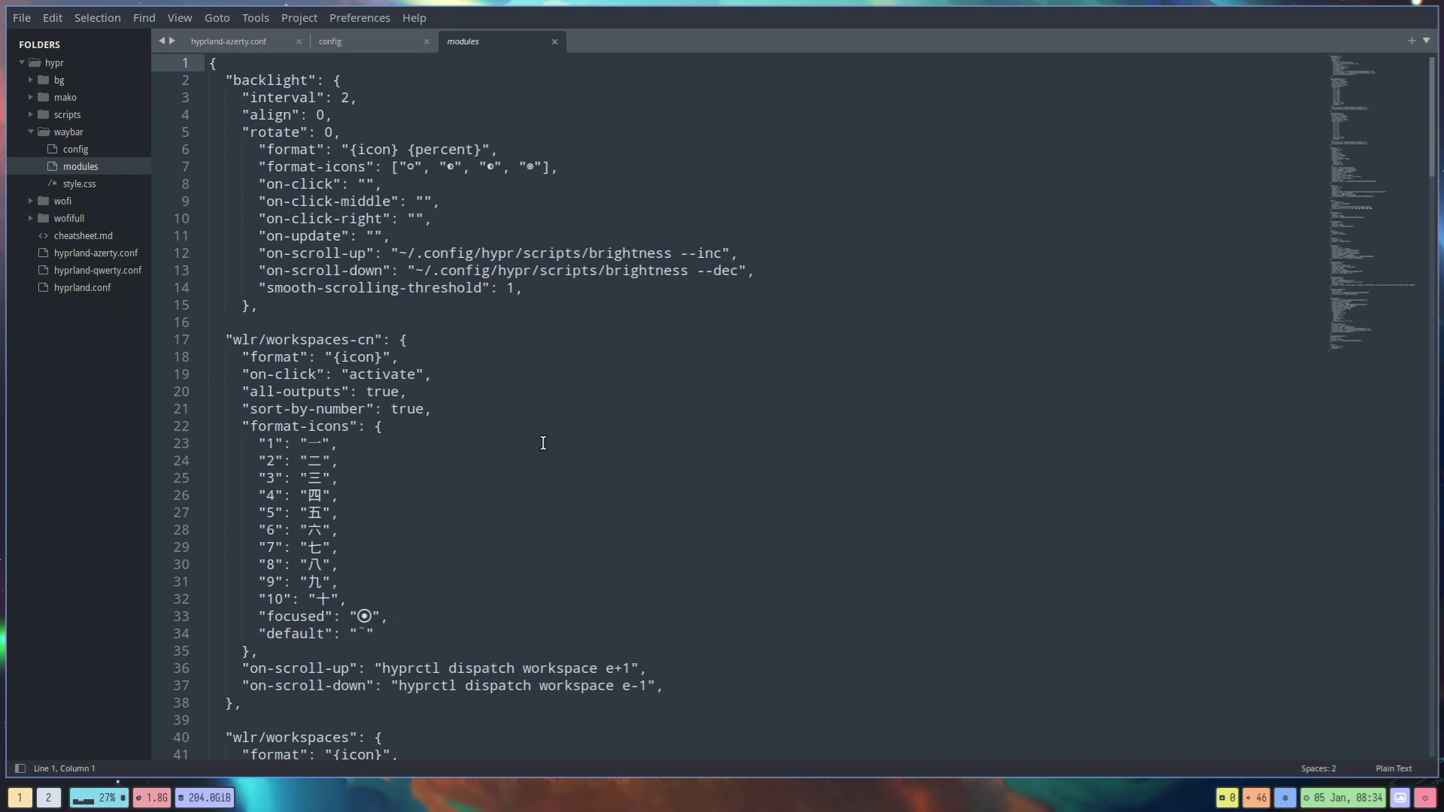
# Step: Review the workspaces and battery sections of the waybar modules file, highlighting the word "battery"
pyautogui.scroll(-5, 542, 442)
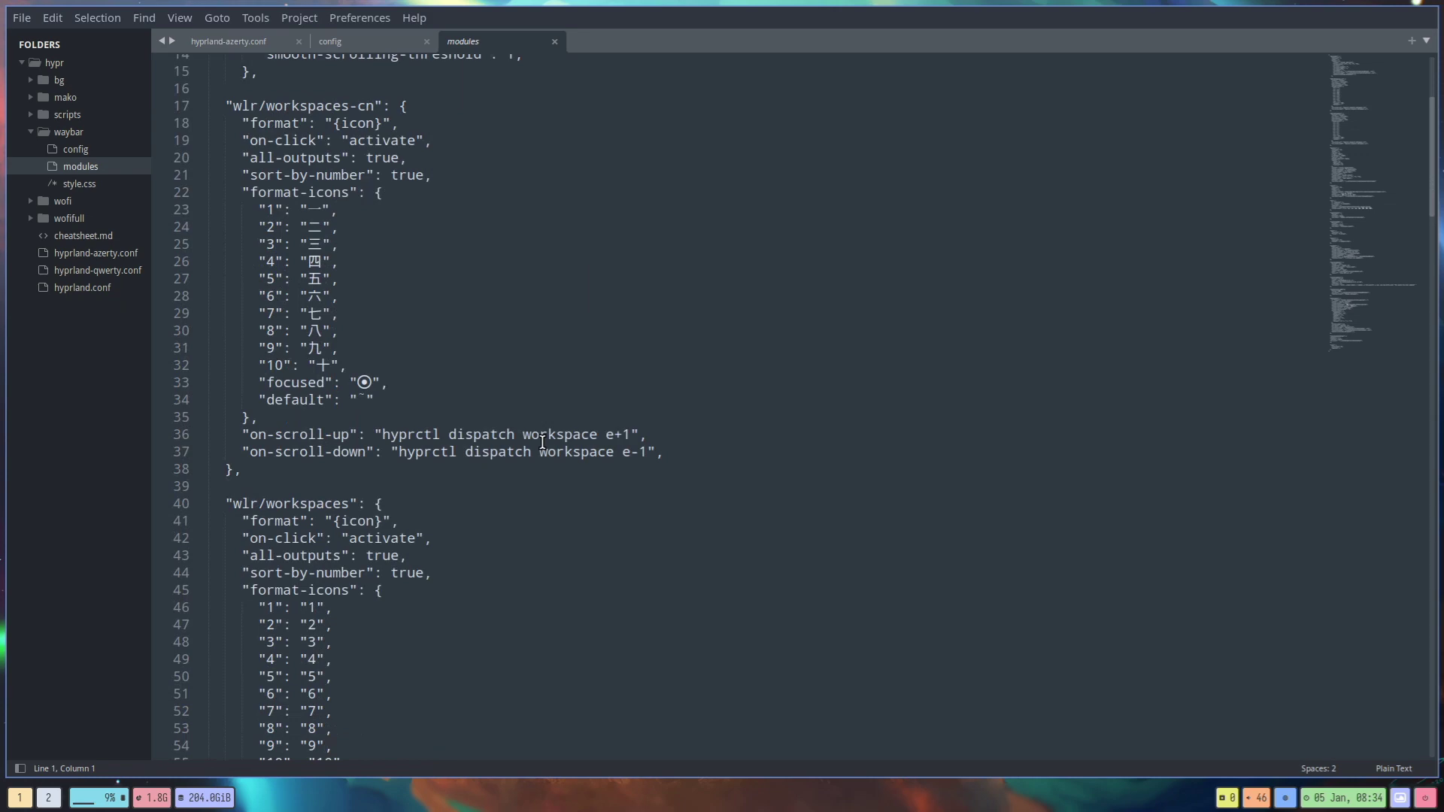
pyautogui.scroll(-3, 542, 442)
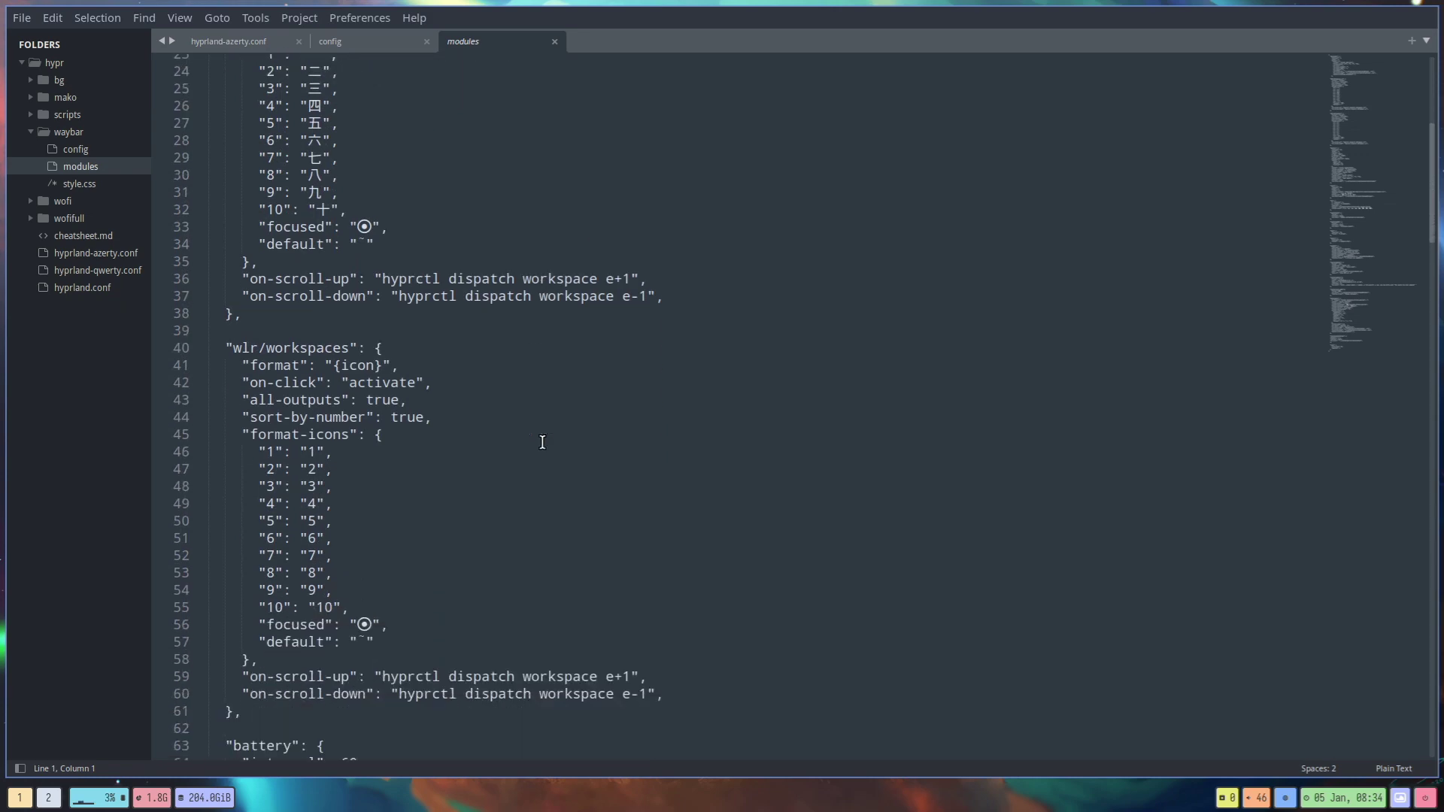
pyautogui.scroll(-3, 543, 442)
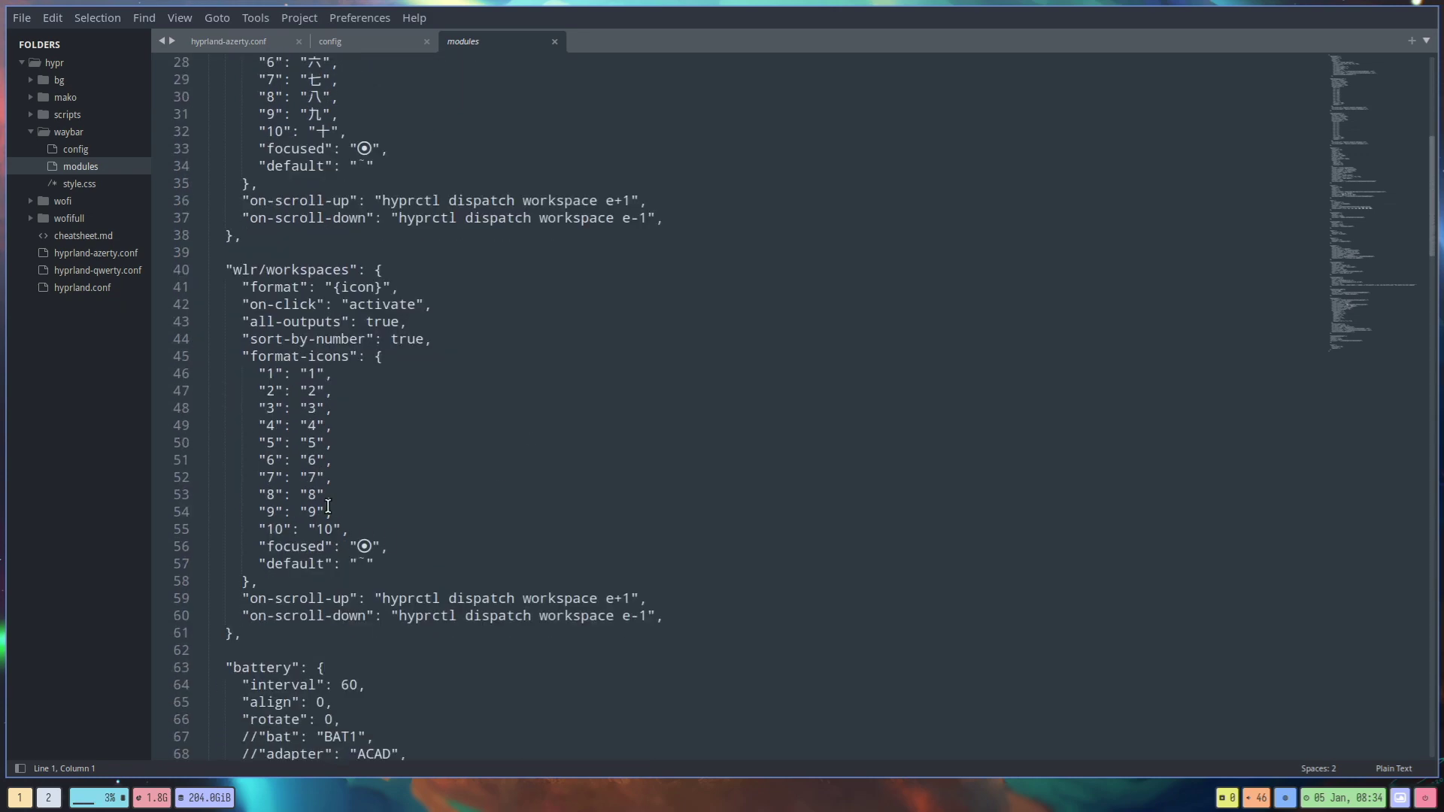
pyautogui.scroll(-2, 537, 548)
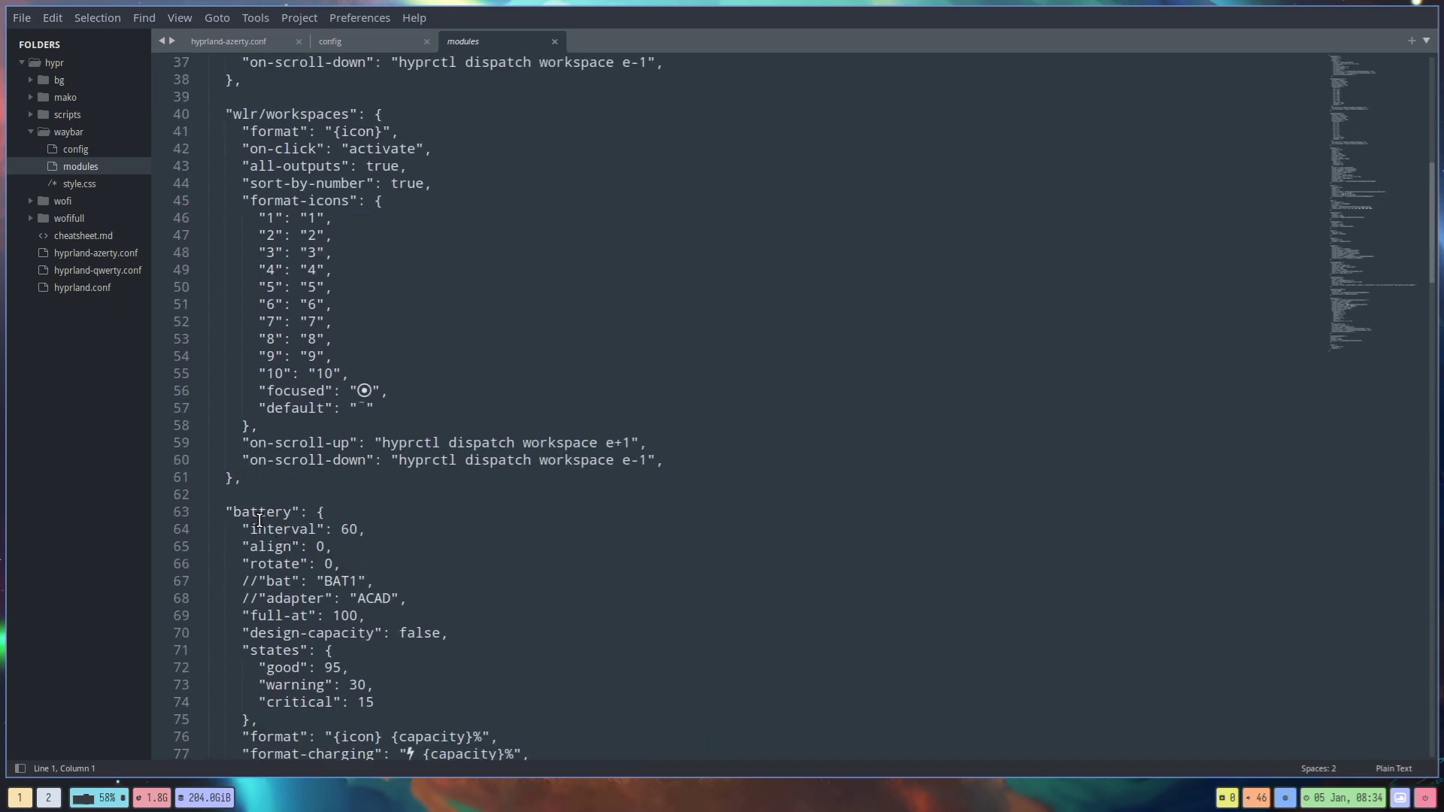
pyautogui.doubleClick(261, 512)
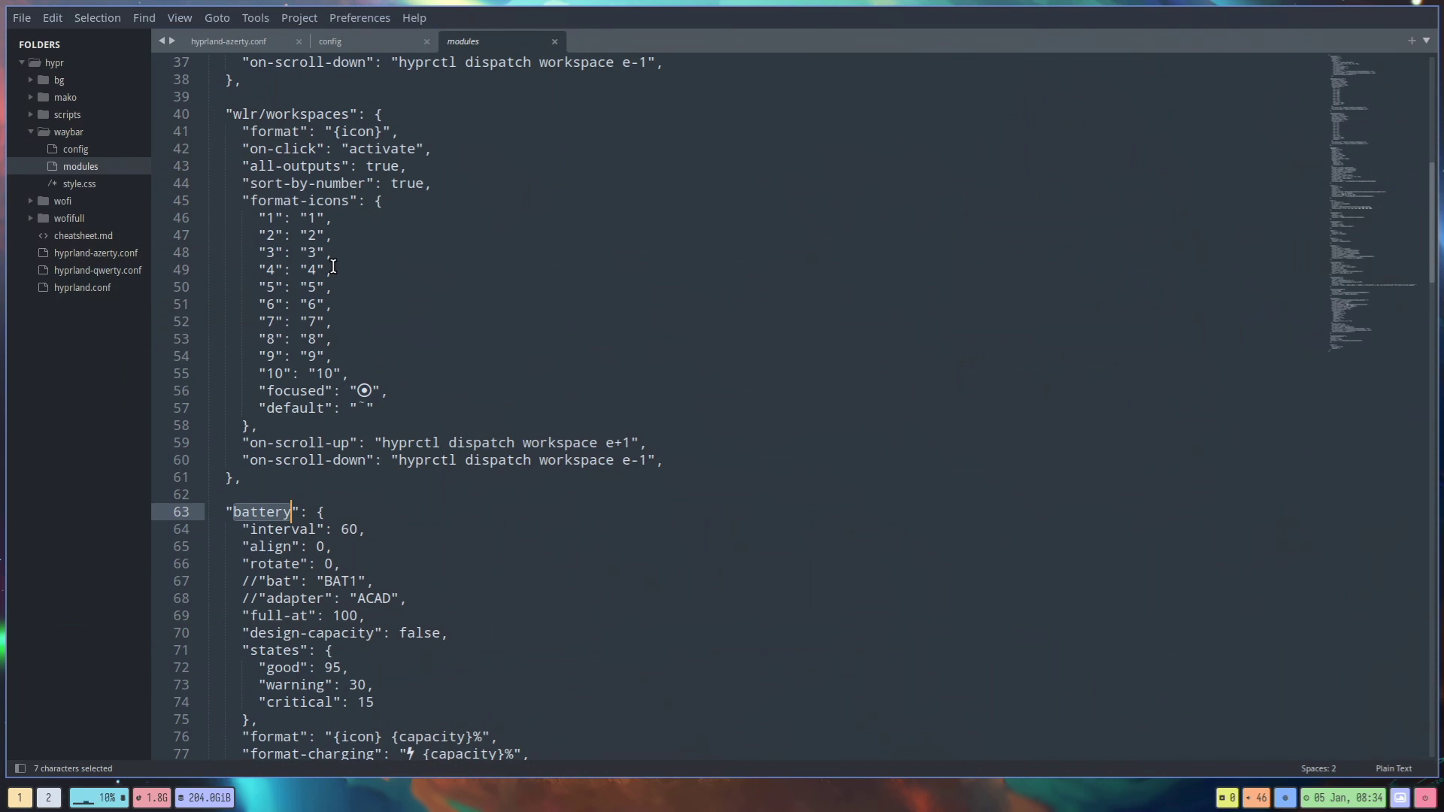
pyautogui.scroll(12, 334, 266)
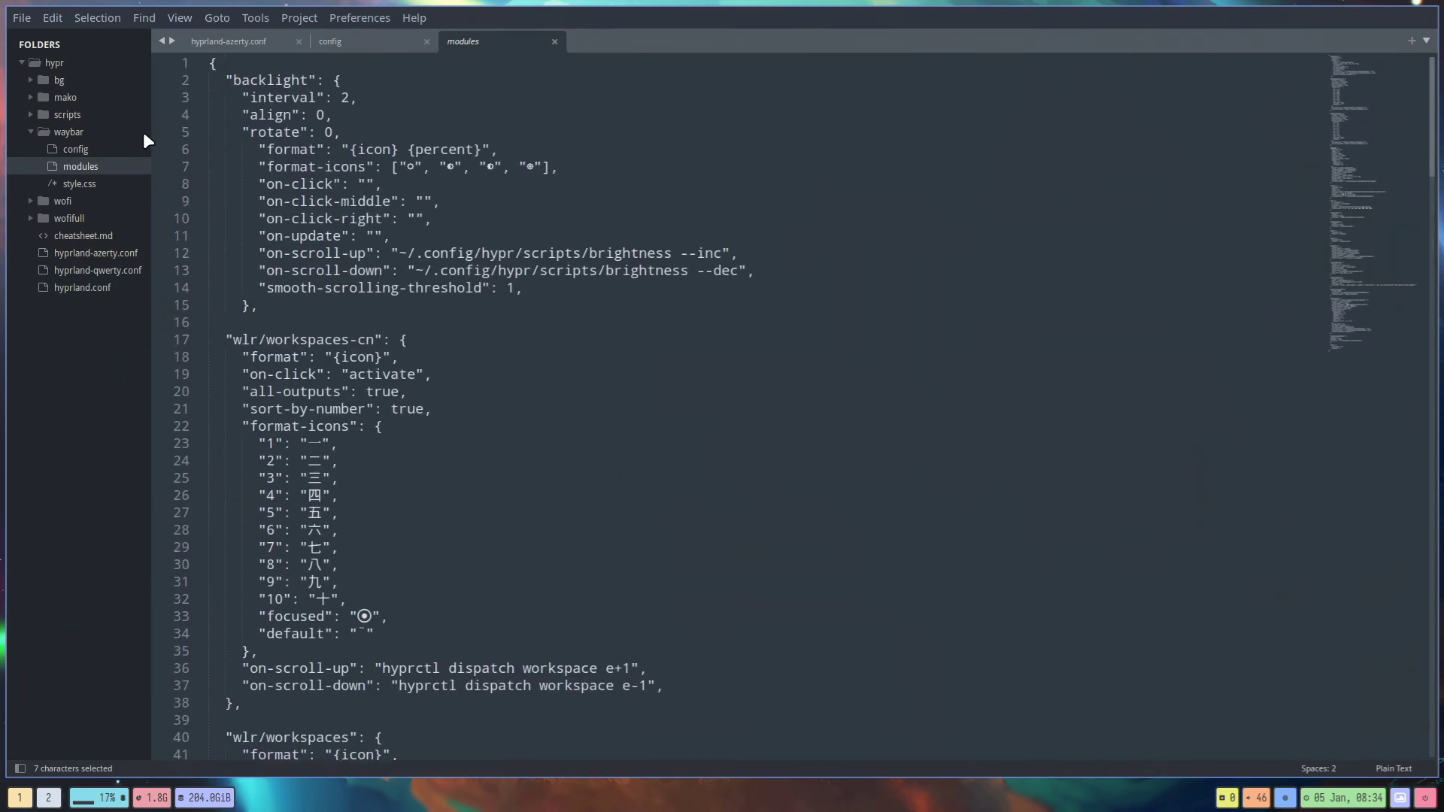
# Step: Open the waybar config file and highlight the value of its position setting
pyautogui.click(75, 150)
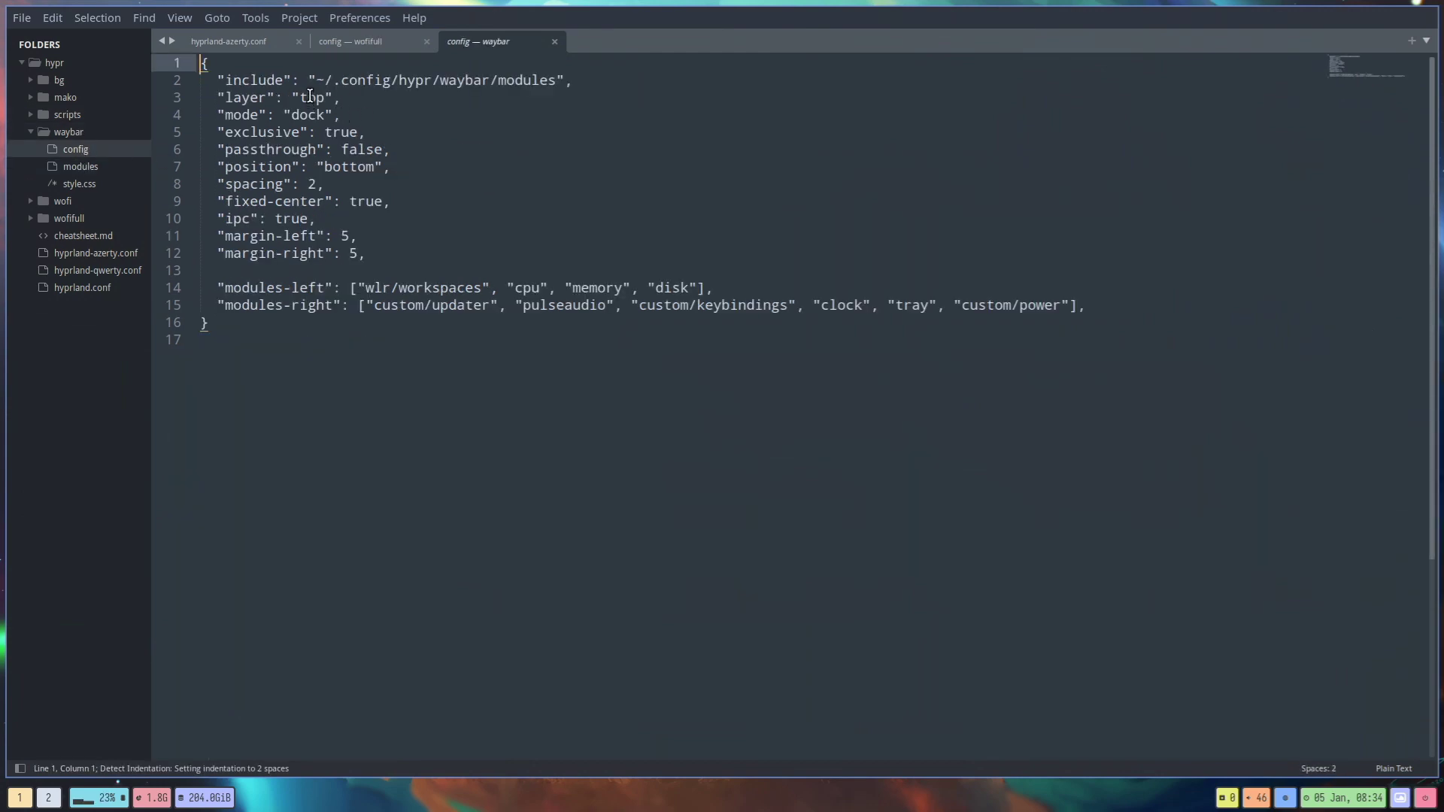
pyautogui.doubleClick(336, 168)
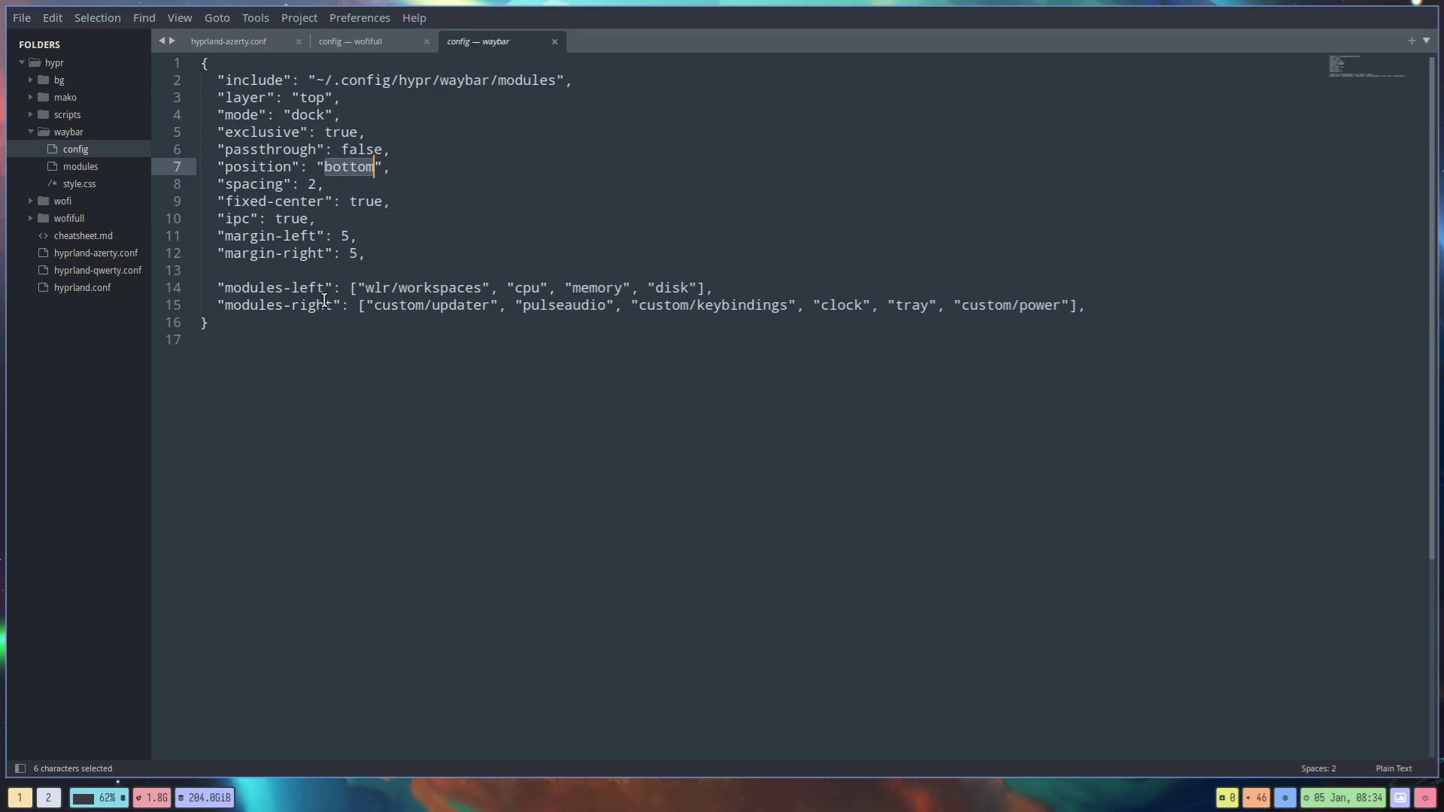
# Step: Reopen the waybar modules file and highlight the wlr/workspaces-cn block and the "cn" suffix in its name
pyautogui.click(78, 167)
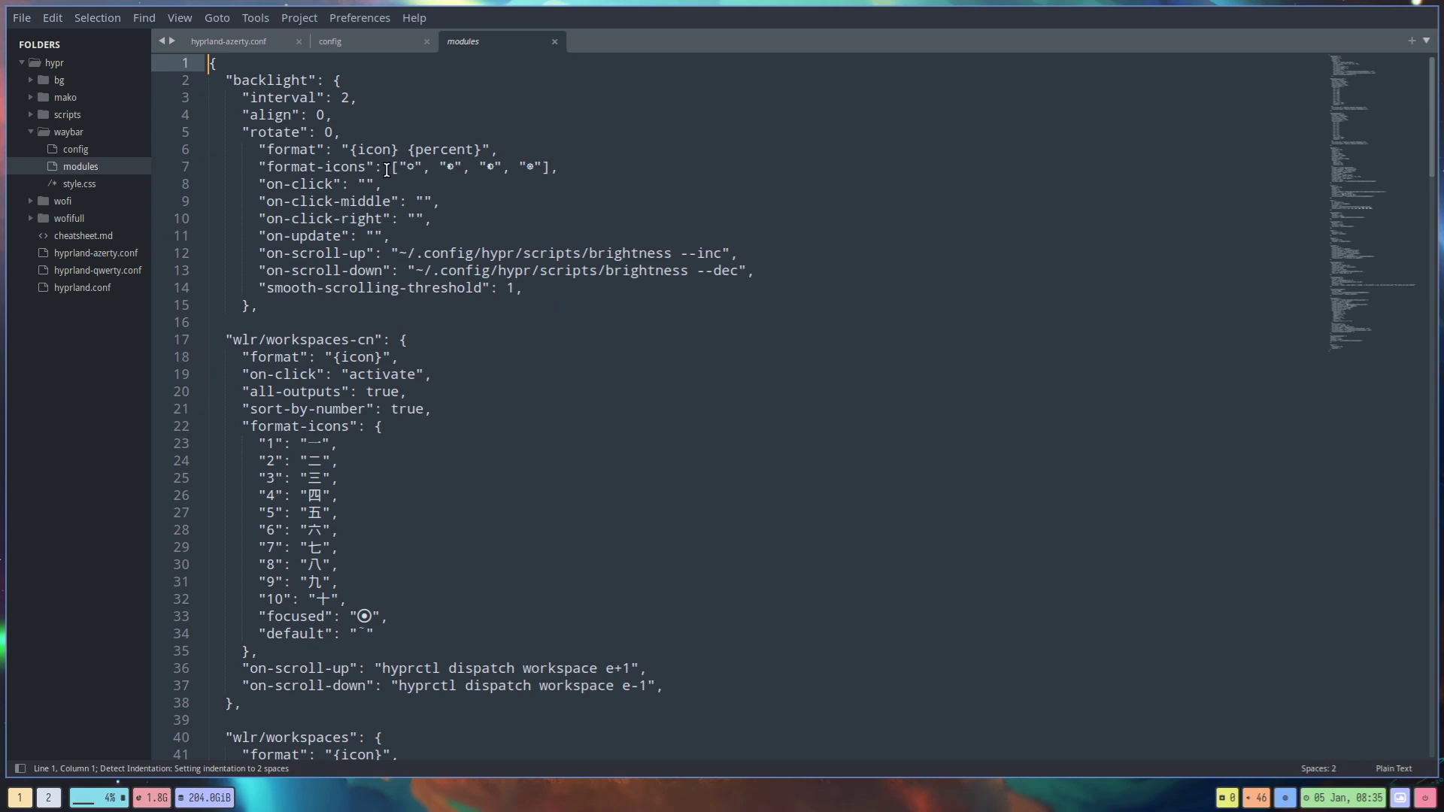
pyautogui.scroll(-3, 387, 170)
pyautogui.scroll(3, 376, 226)
pyautogui.scroll(-6, 368, 286)
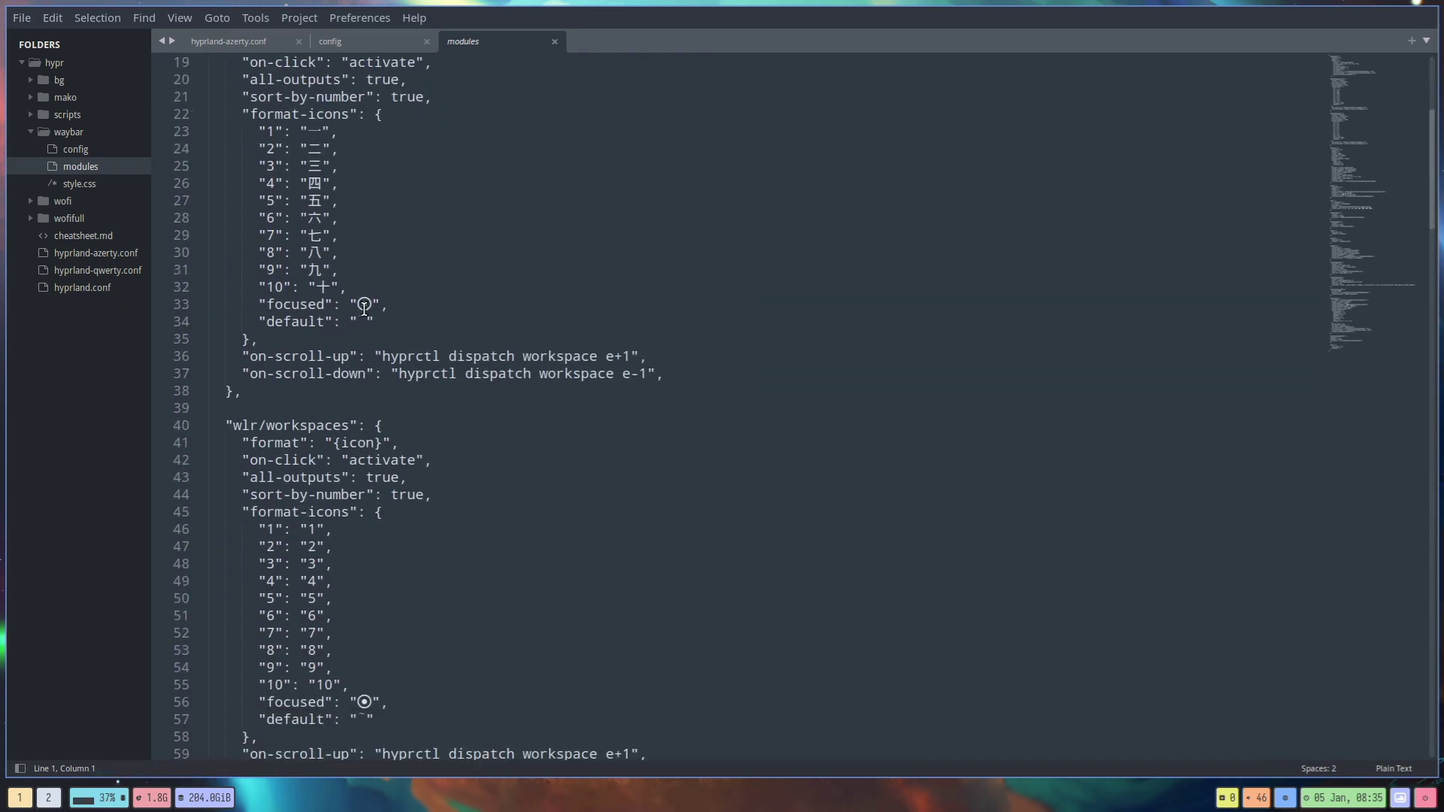
pyautogui.moveTo(412, 322); pyautogui.dragTo(193, 265)
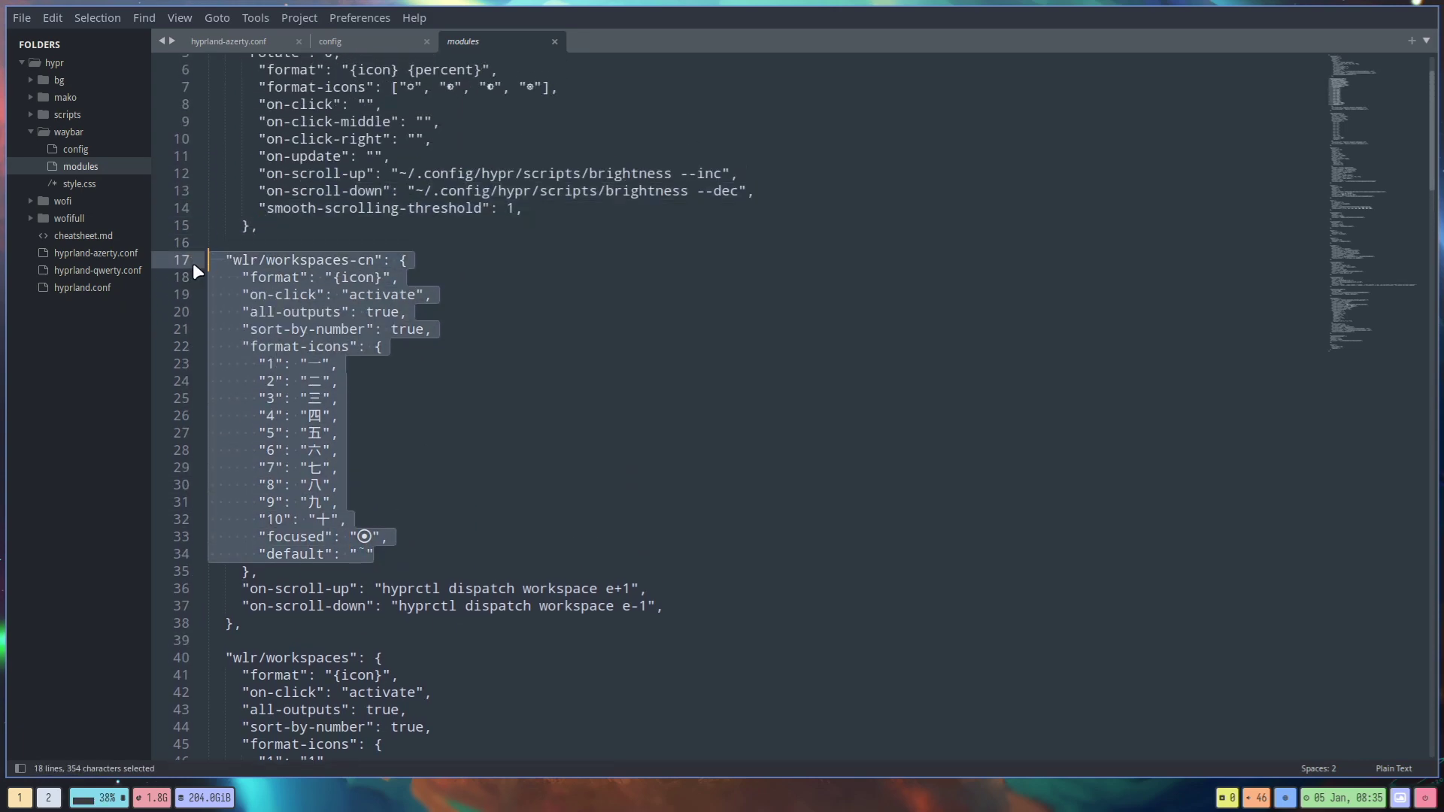
pyautogui.click(425, 262)
pyautogui.doubleClick(366, 259)
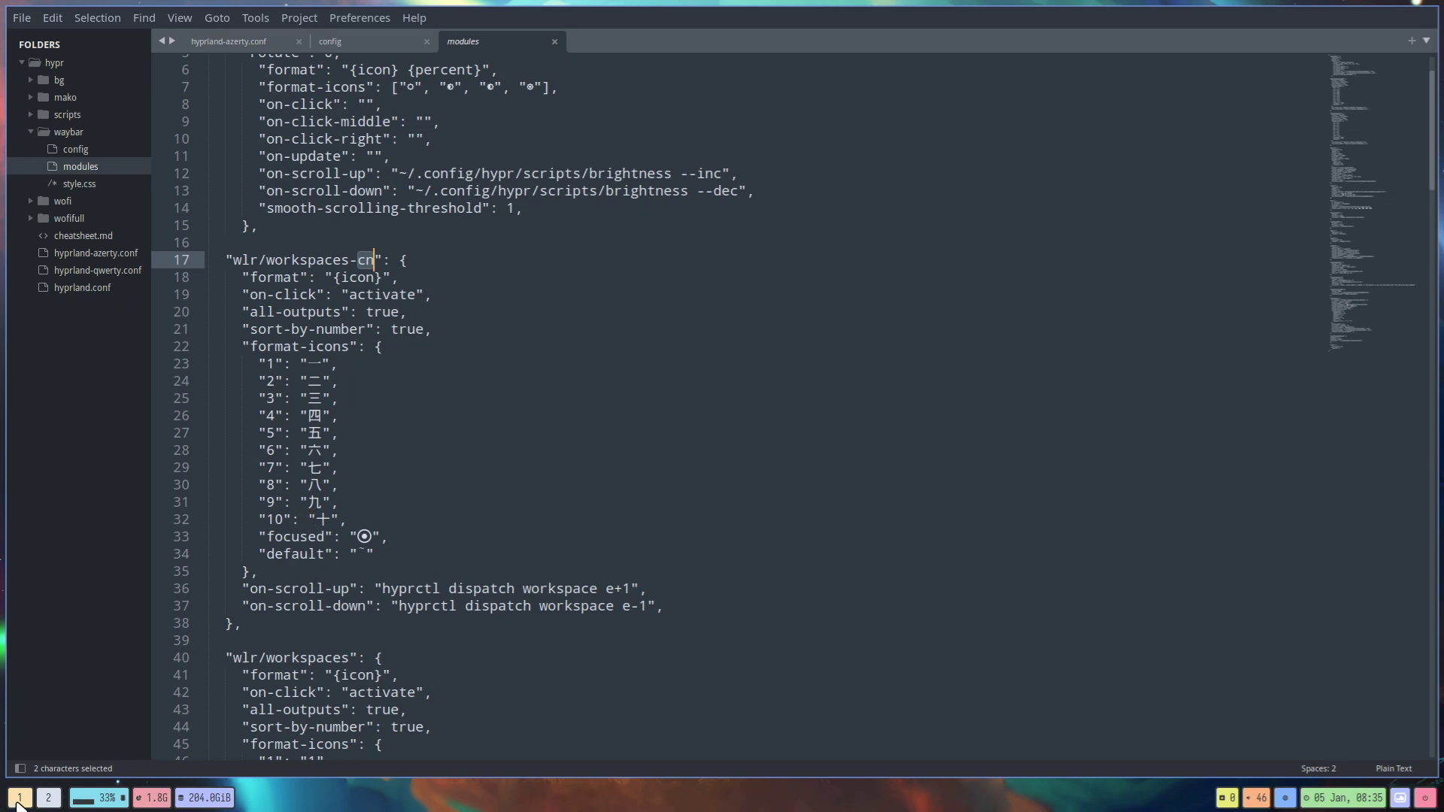
# Step: Examine the waybar module definitions from wlr/workspaces through battery, clock, cpu, disk, memory and network to custom/weather
pyautogui.scroll(-5, 511, 526)
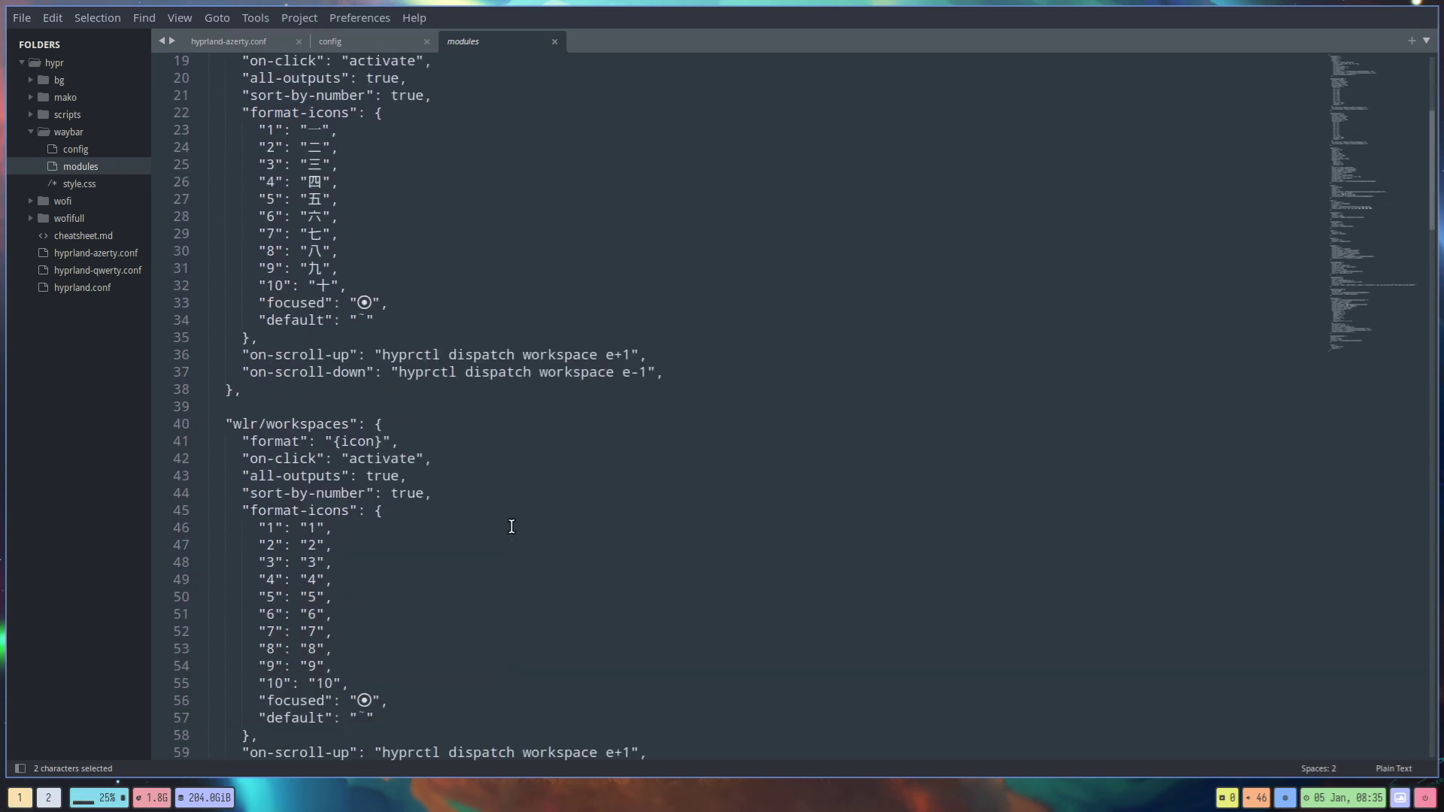
pyautogui.scroll(-2, 512, 526)
pyautogui.scroll(-5, 511, 527)
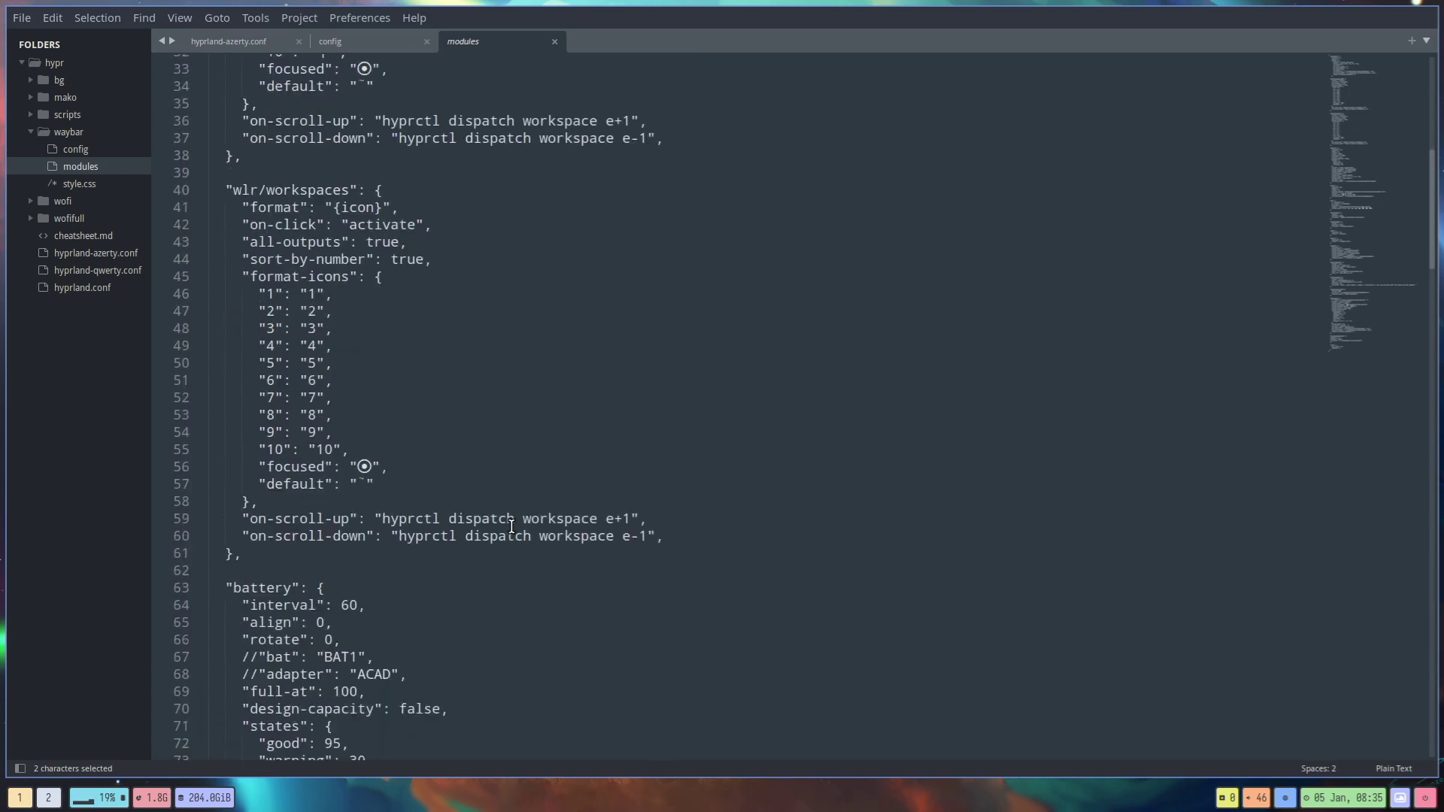
pyautogui.scroll(-2, 511, 526)
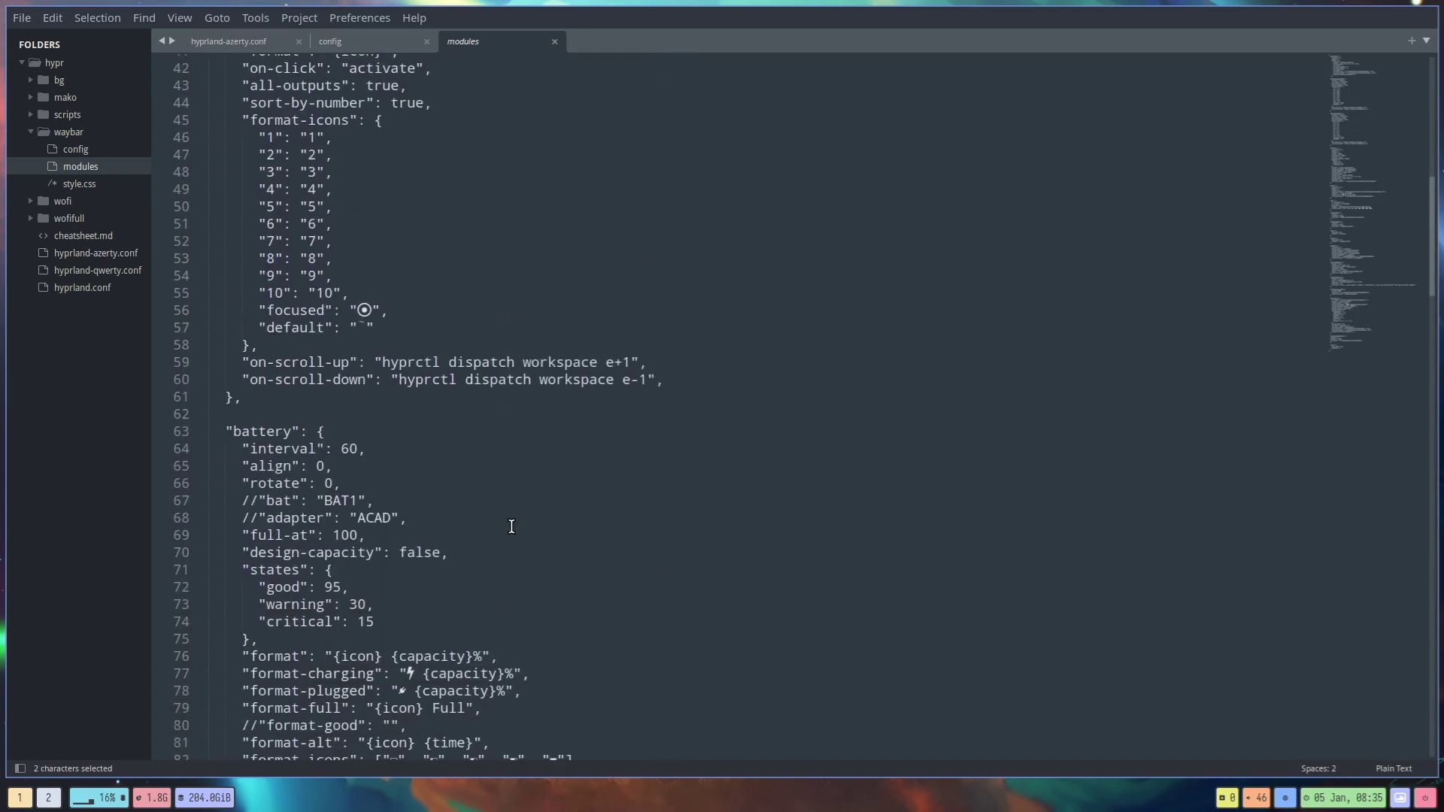
pyautogui.scroll(-5, 511, 526)
pyautogui.scroll(-5, 511, 527)
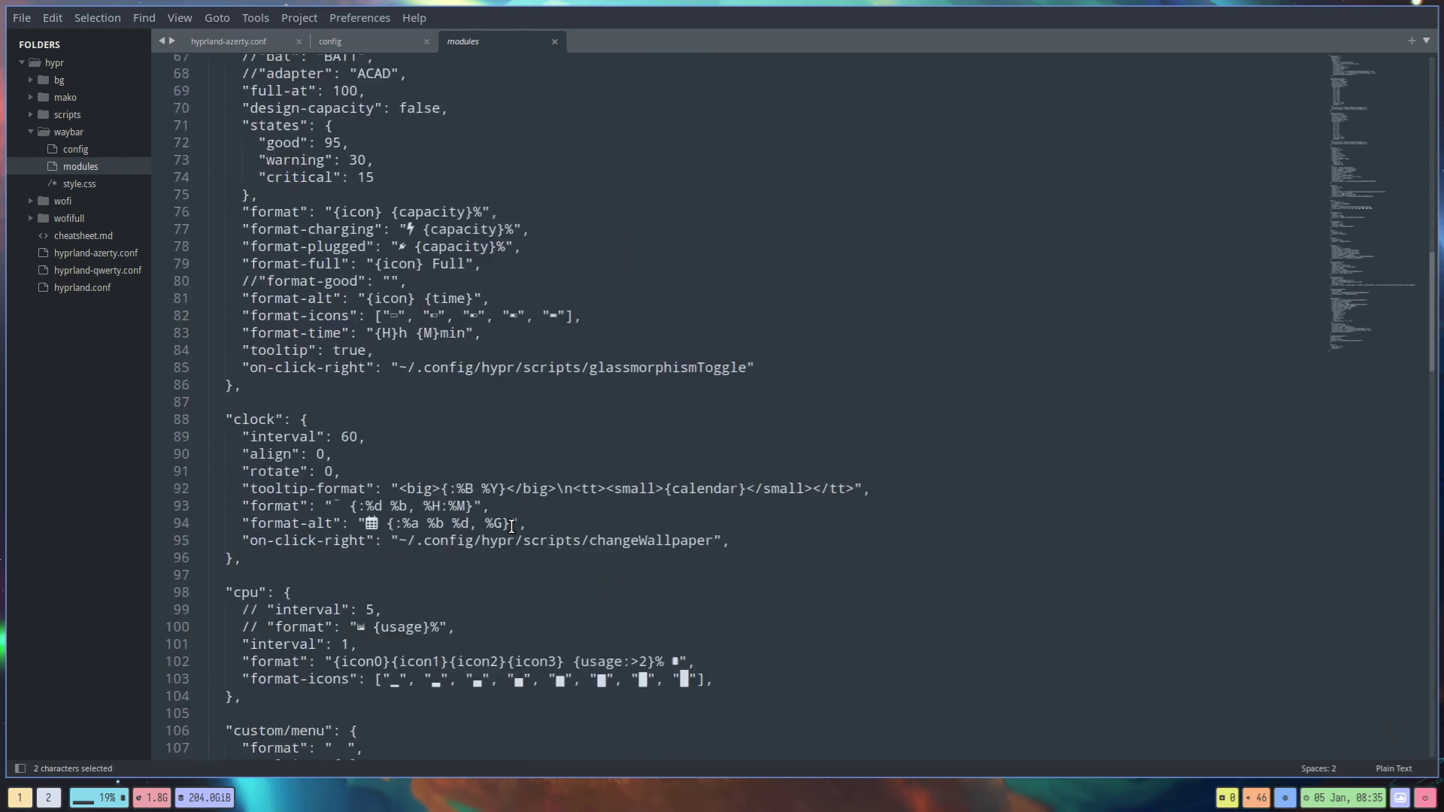
pyautogui.scroll(1, 511, 526)
pyautogui.scroll(-9, 511, 526)
pyautogui.scroll(-5, 512, 526)
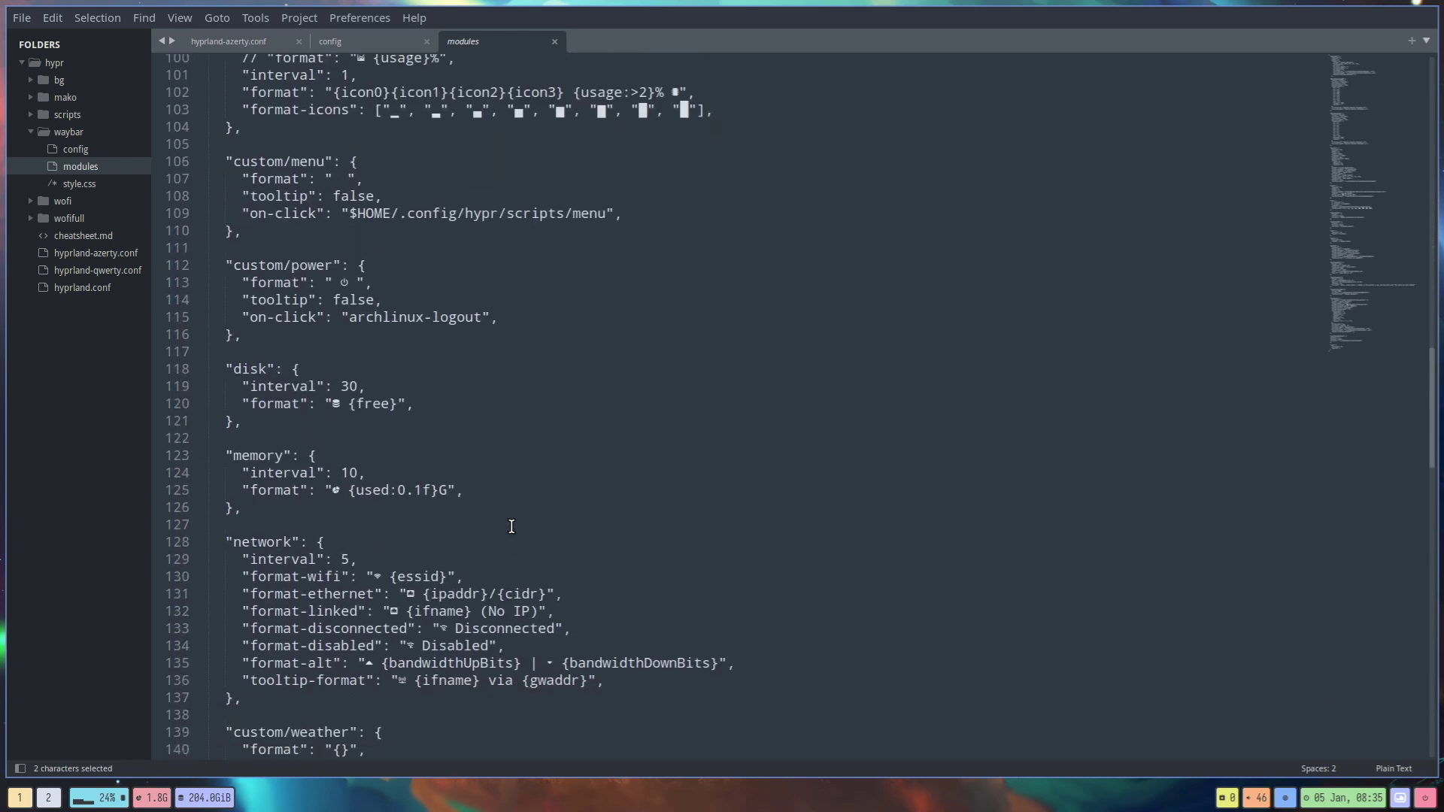
pyautogui.scroll(-4, 512, 527)
pyautogui.scroll(-2, 511, 526)
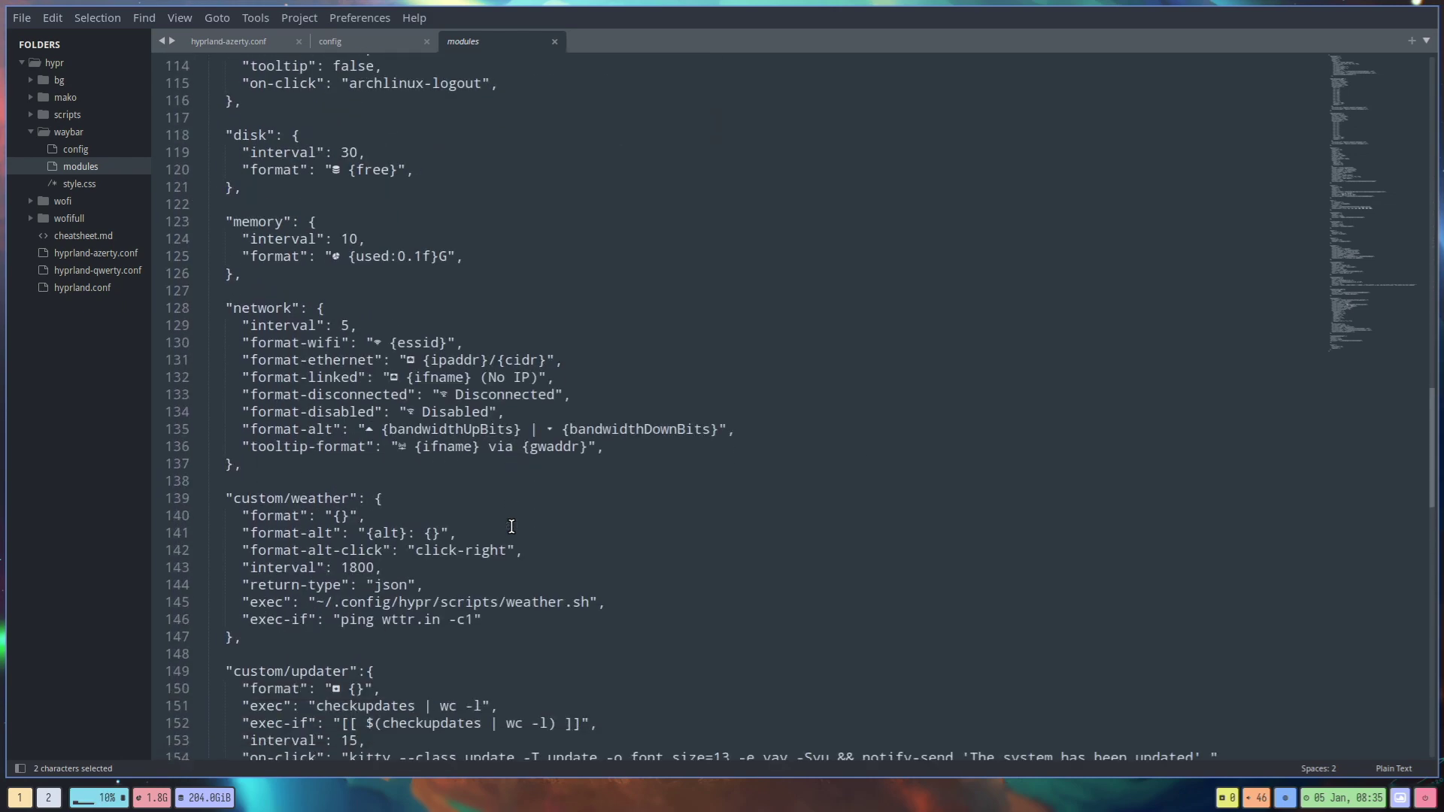
pyautogui.scroll(-7, 511, 526)
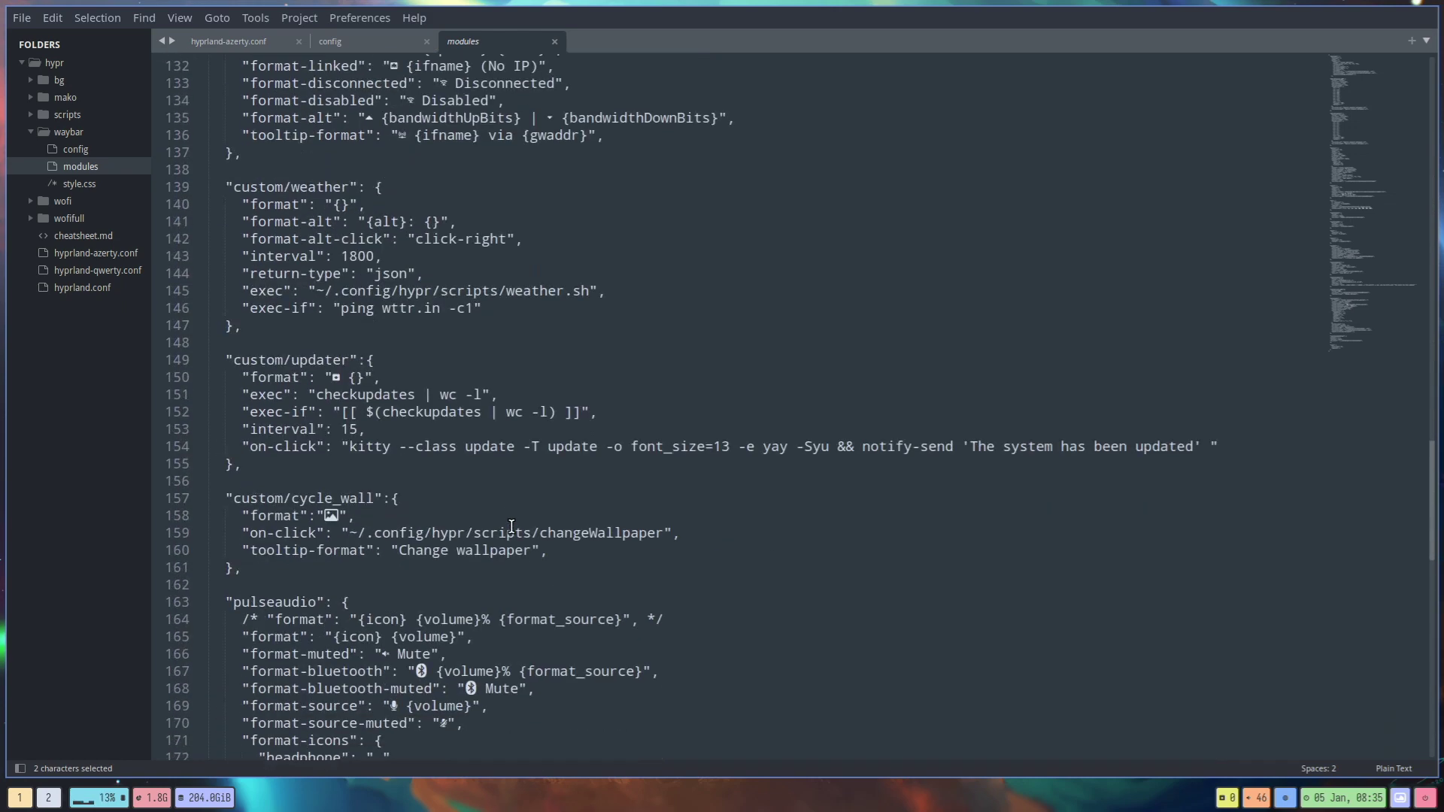
# Step: Highlight the custom/weather block, clear the selection and review the custom/updater, custom/cycle_wall and pulseaudio modules
pyautogui.moveTo(488, 309); pyautogui.dragTo(176, 188)
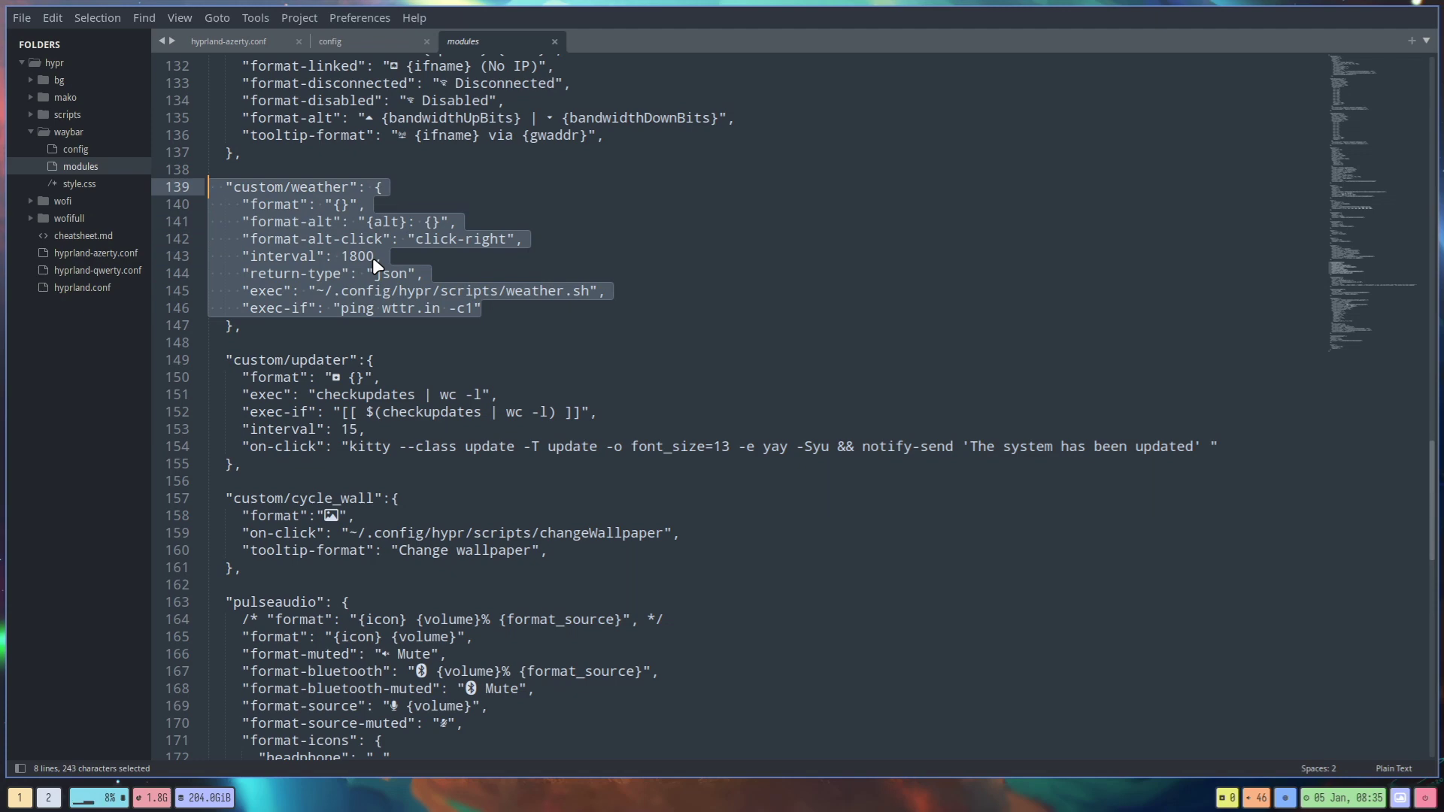
pyautogui.click(403, 256)
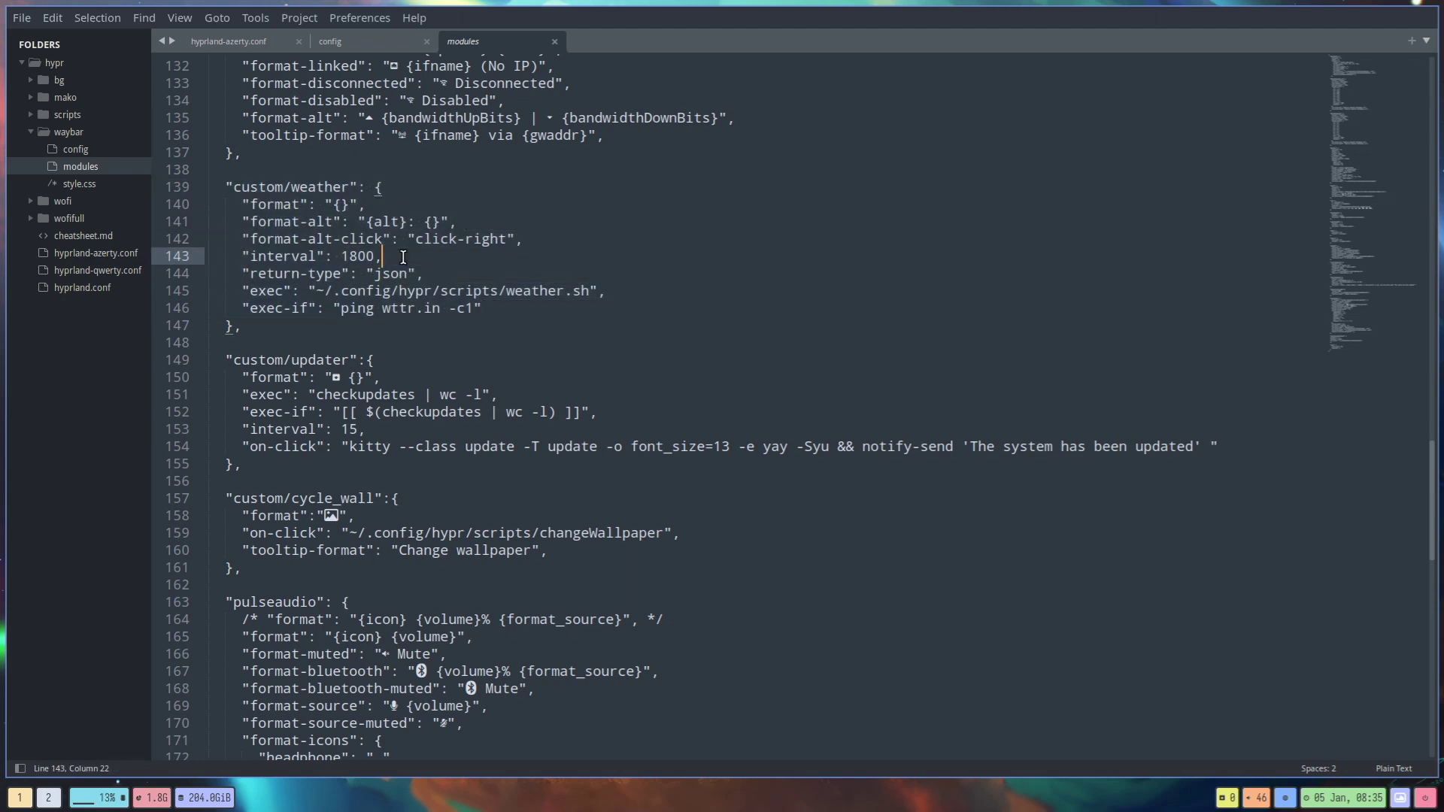
pyautogui.click(249, 332)
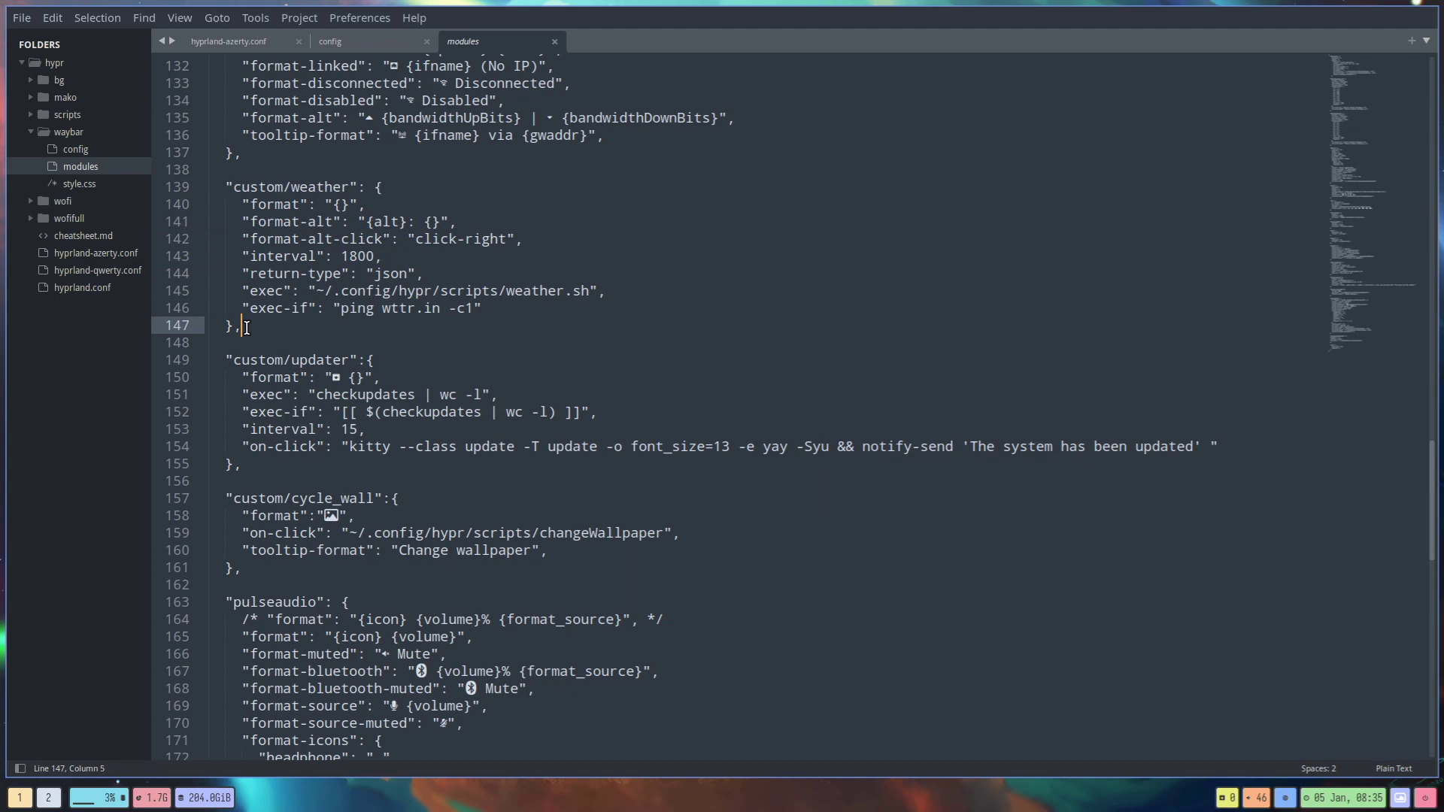
pyautogui.scroll(-3, 247, 327)
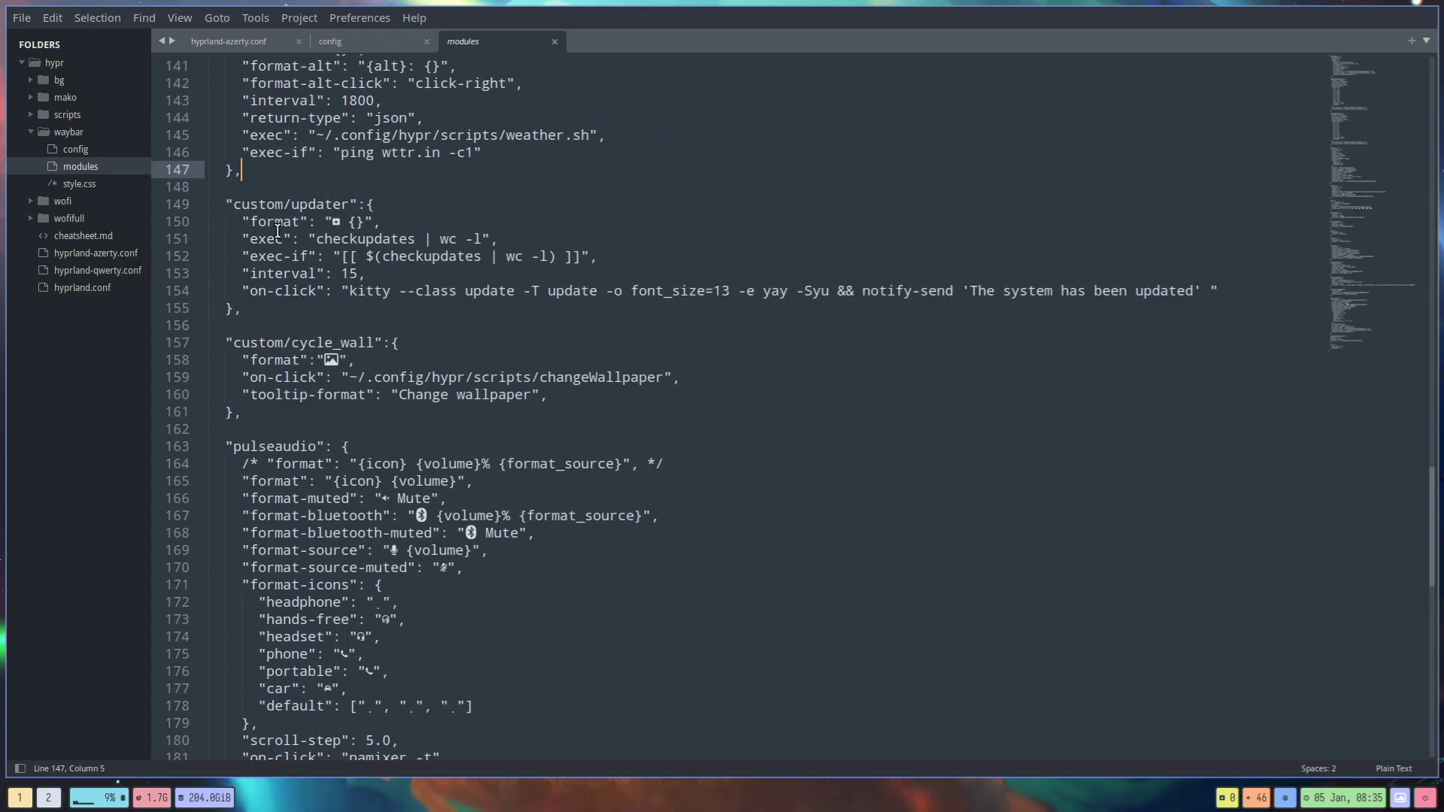
pyautogui.scroll(-3, 284, 218)
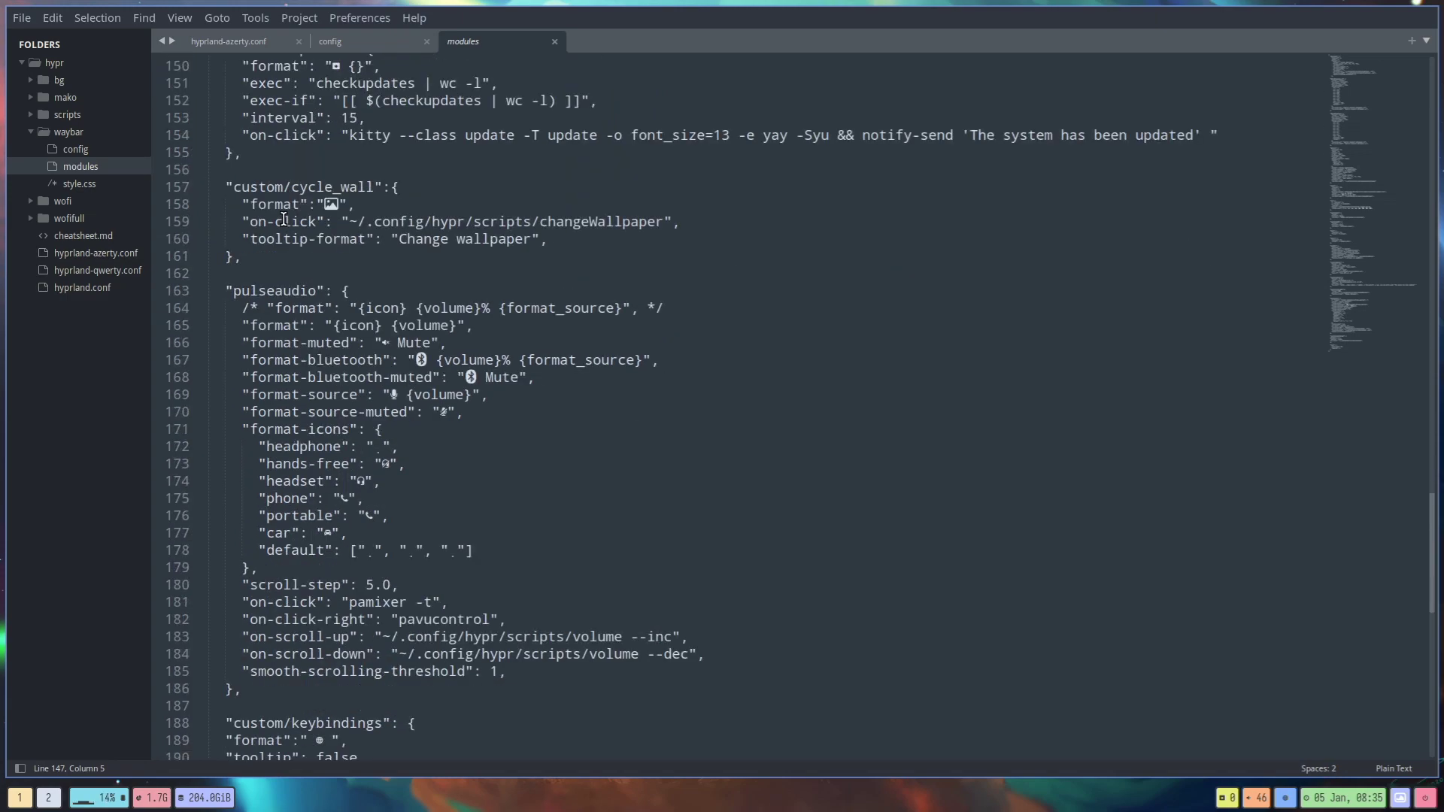
# Step: Run wttr without parameters and wttr antwerp in a new kitty terminal, and close the terminal
pyautogui.press('super+Return')
pyautogui.write('wa')
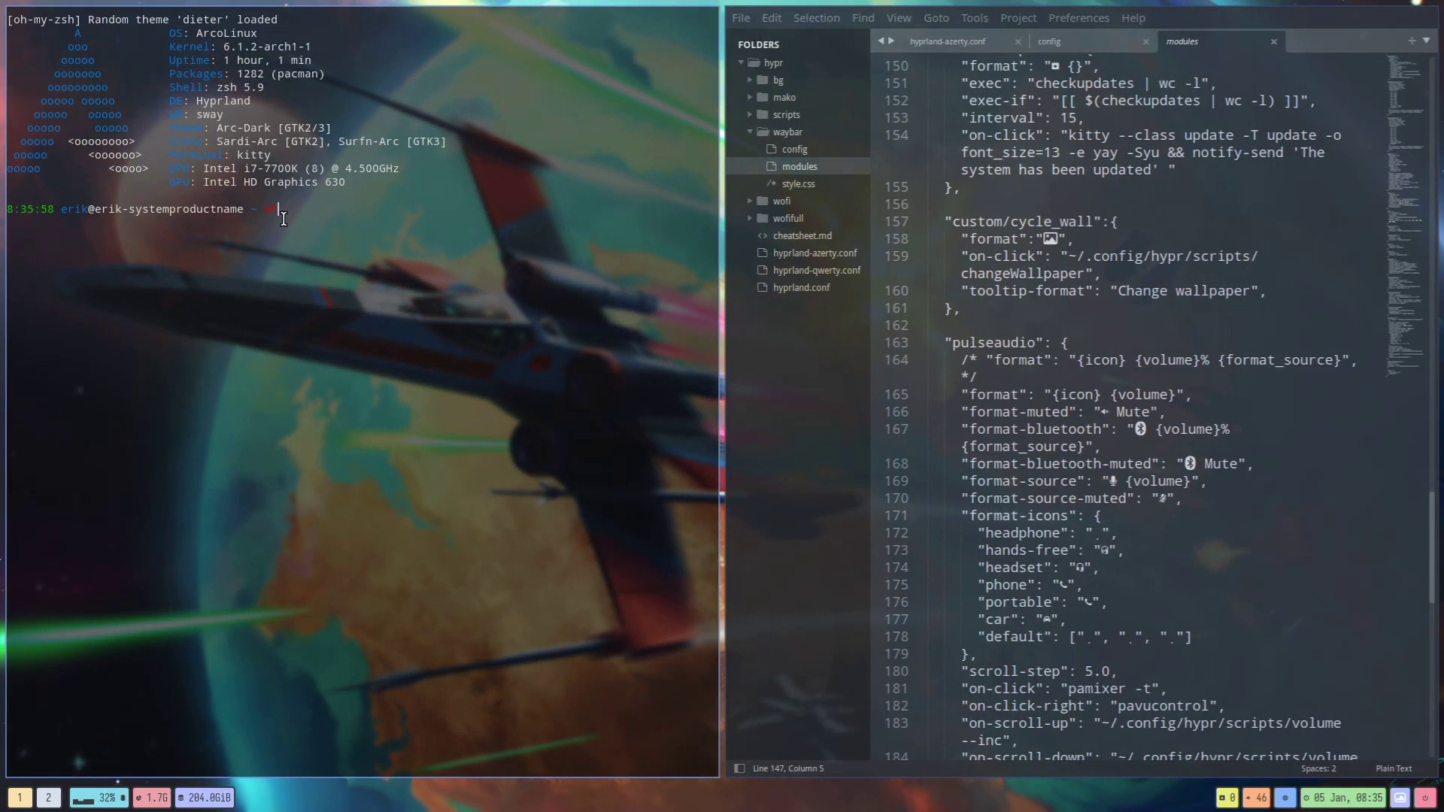
pyautogui.write('ttr')
pyautogui.press('Return')
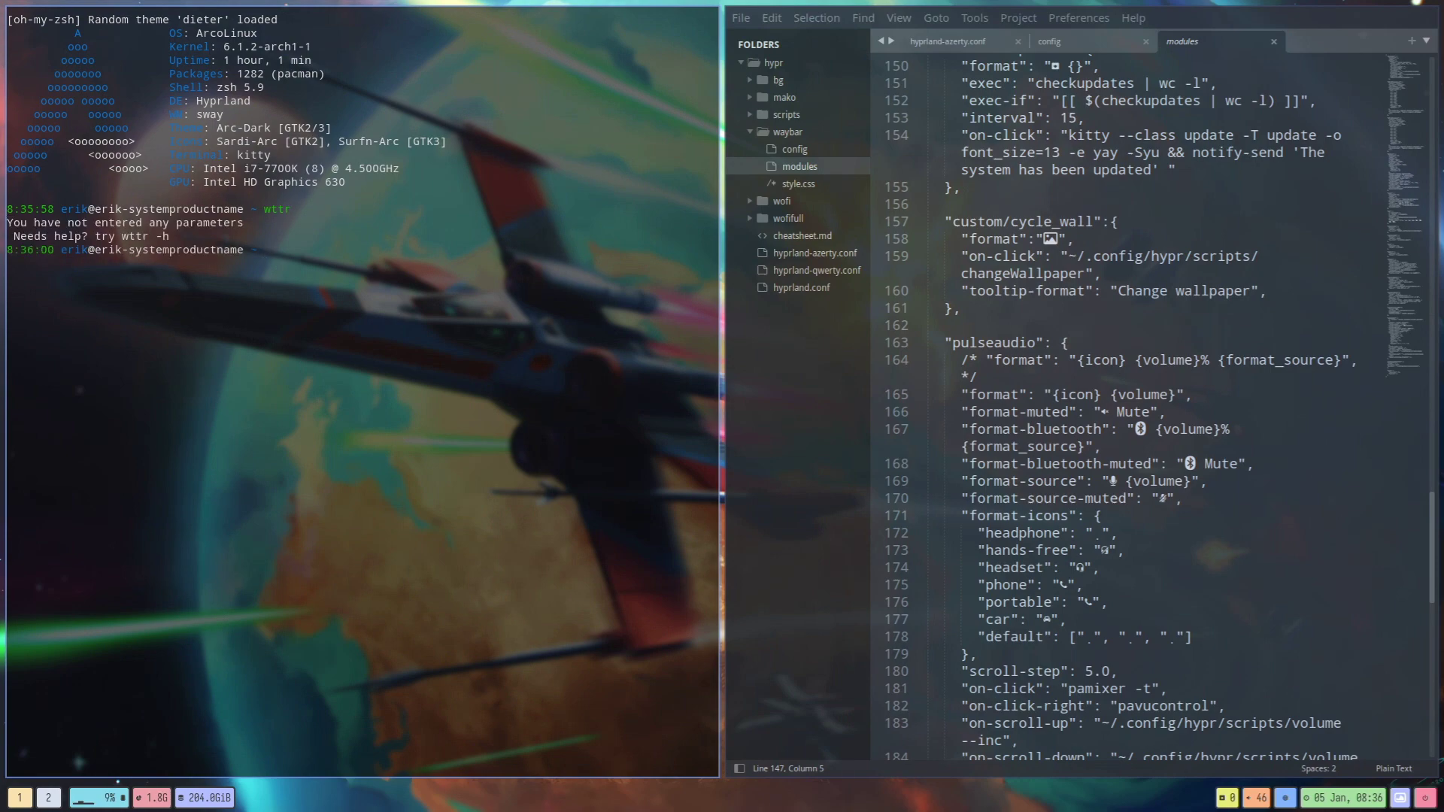
pyautogui.write('wttr antwerp')
pyautogui.press('Return')
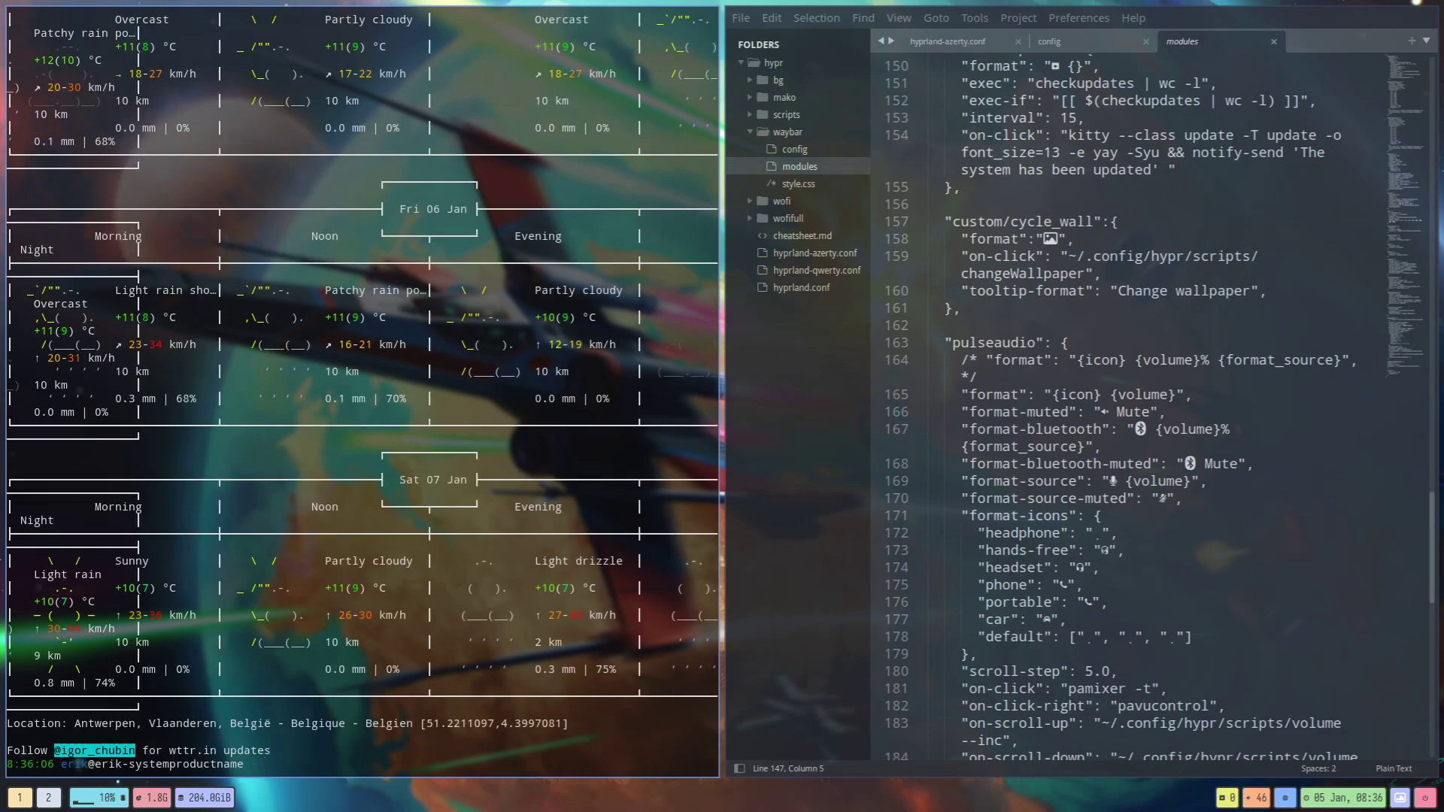
pyautogui.press('super+q')
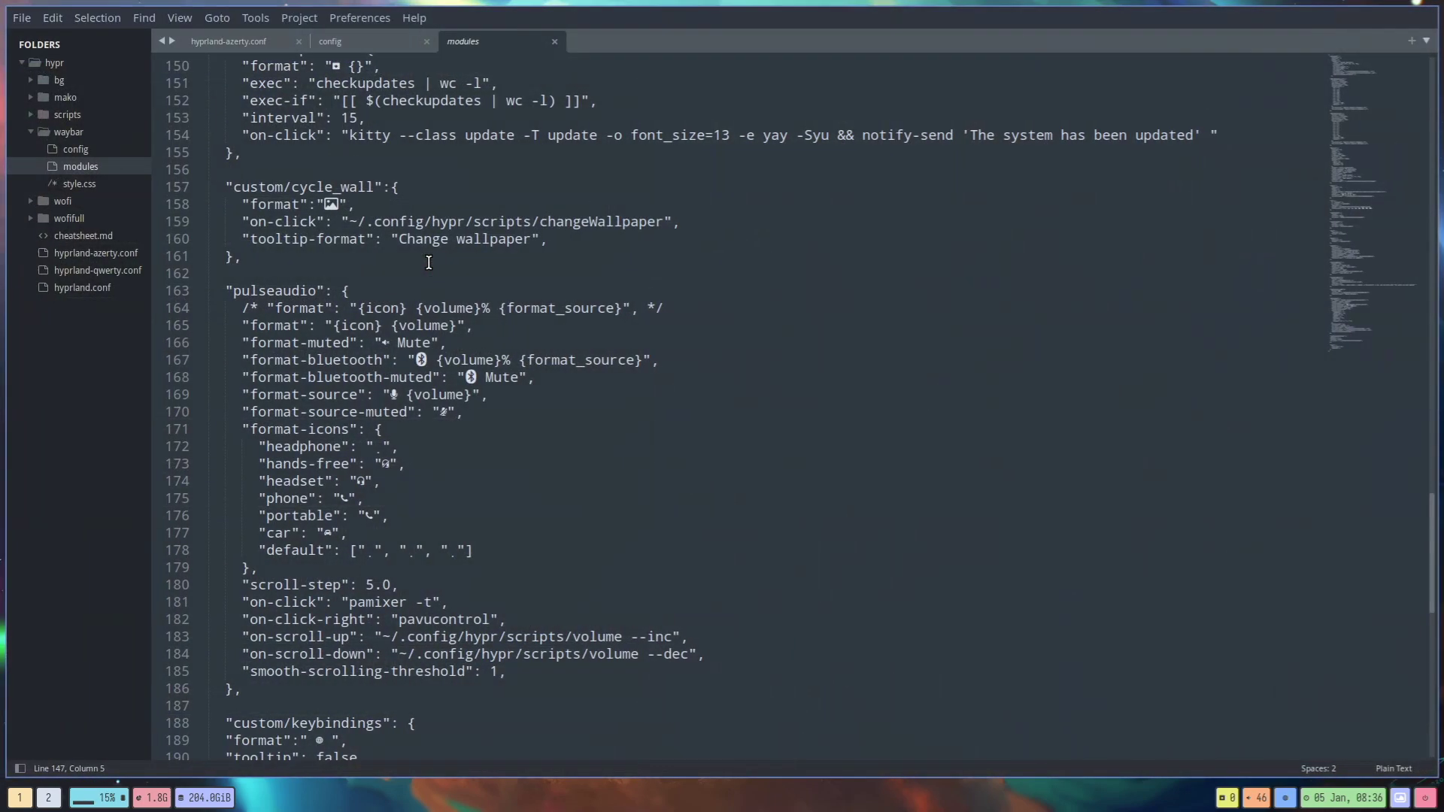
# Step: Review the remaining waybar modules down to tray, then open the keybindings cheat sheet from the bar and close it
pyautogui.scroll(-2, 428, 261)
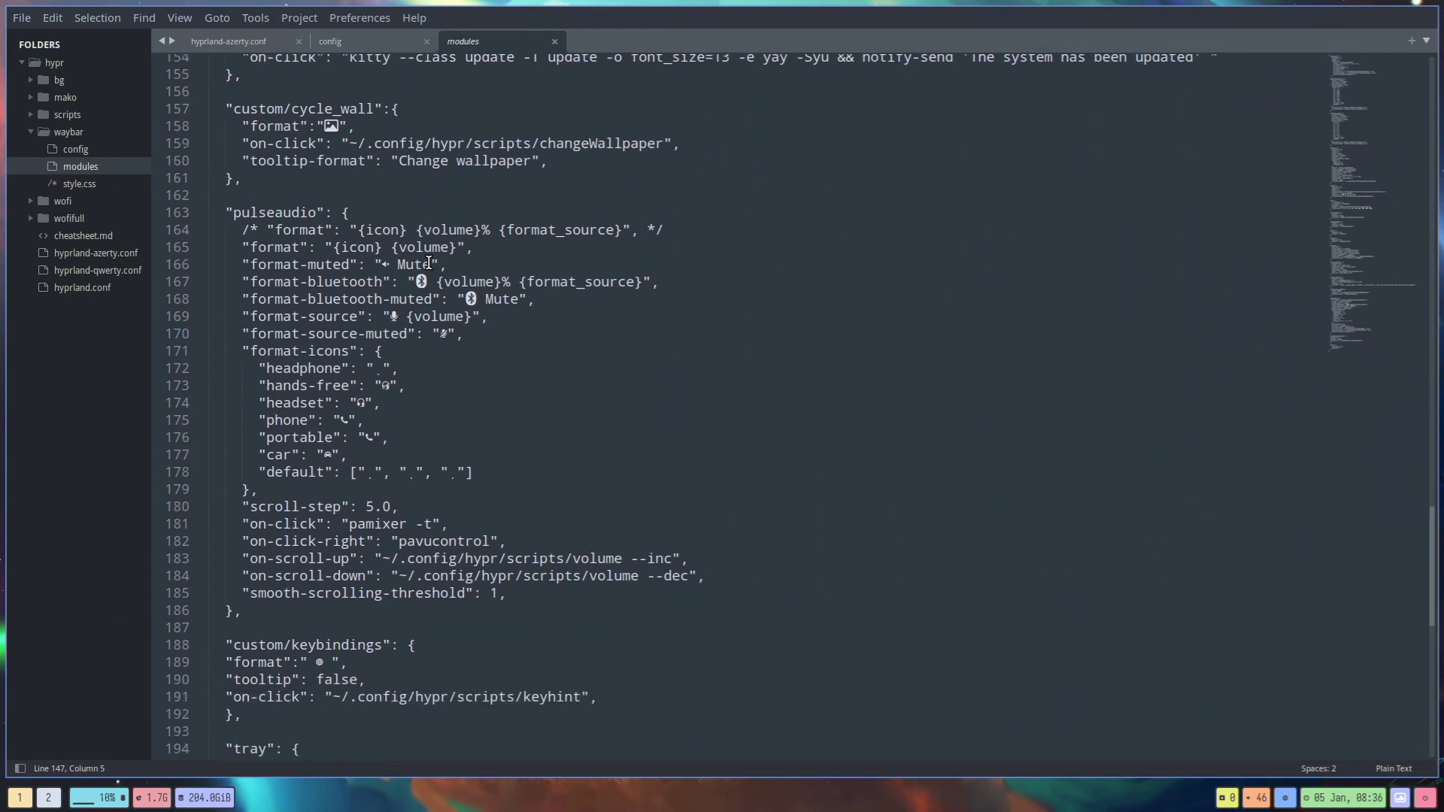
pyautogui.scroll(-10, 429, 261)
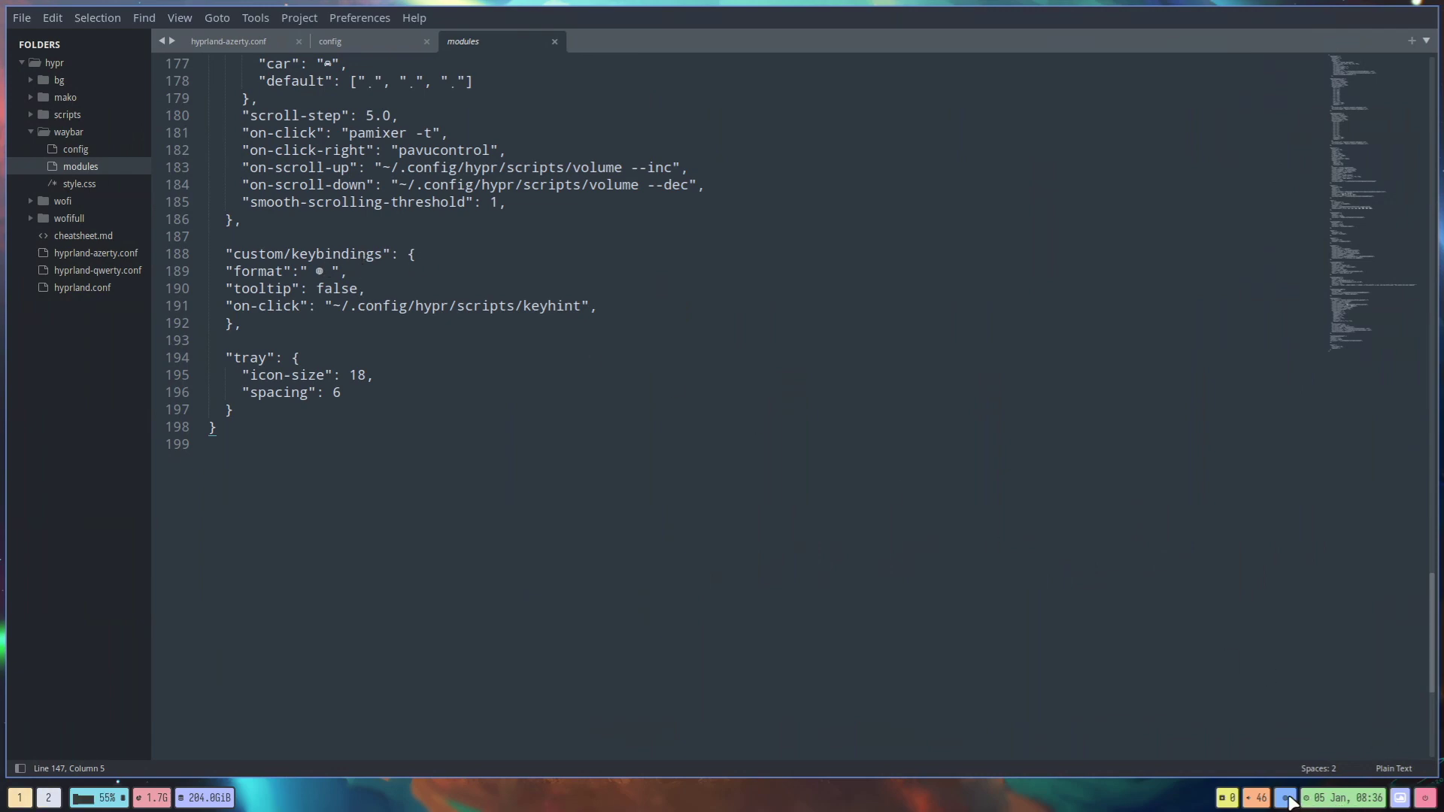
pyautogui.click(1287, 798)
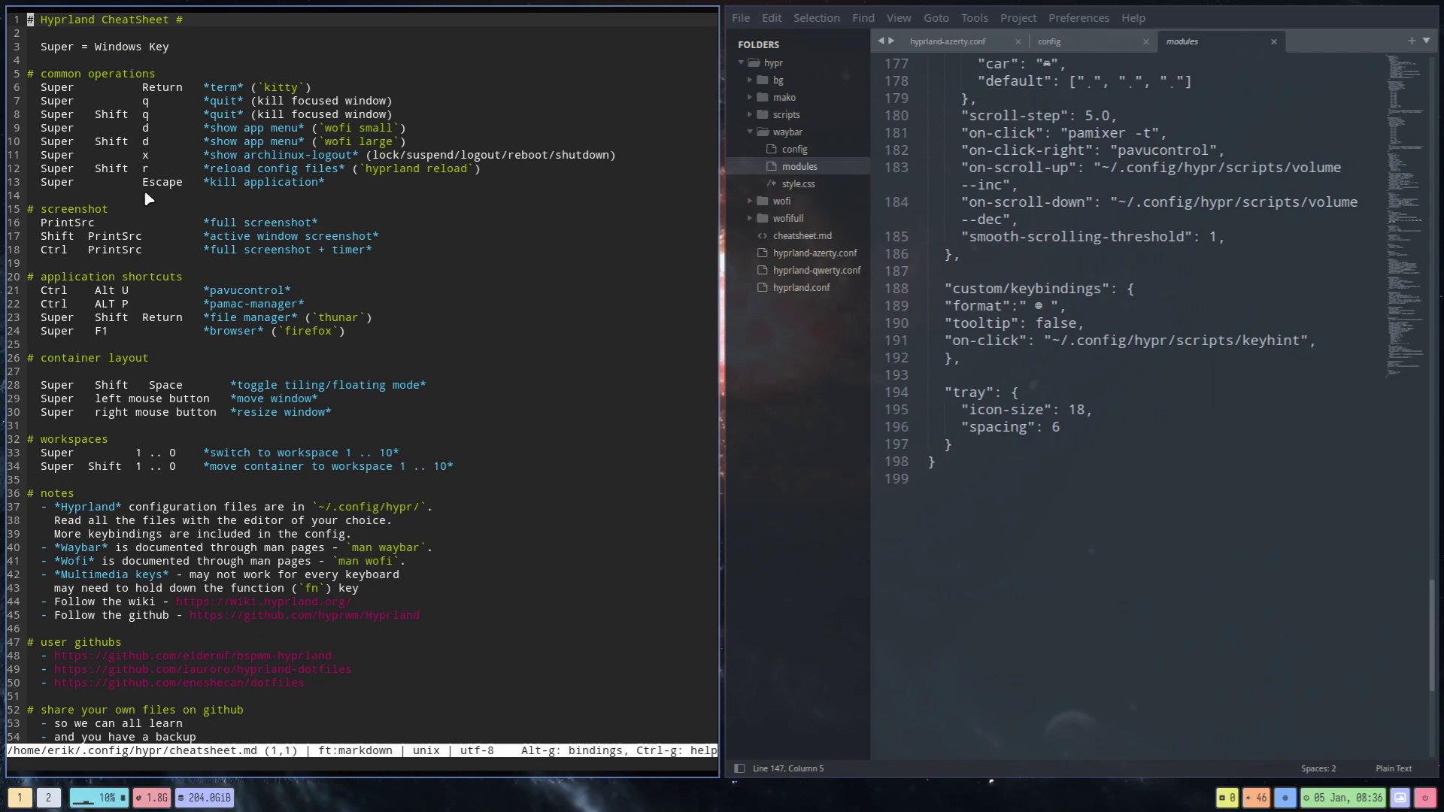
pyautogui.press('super+q')
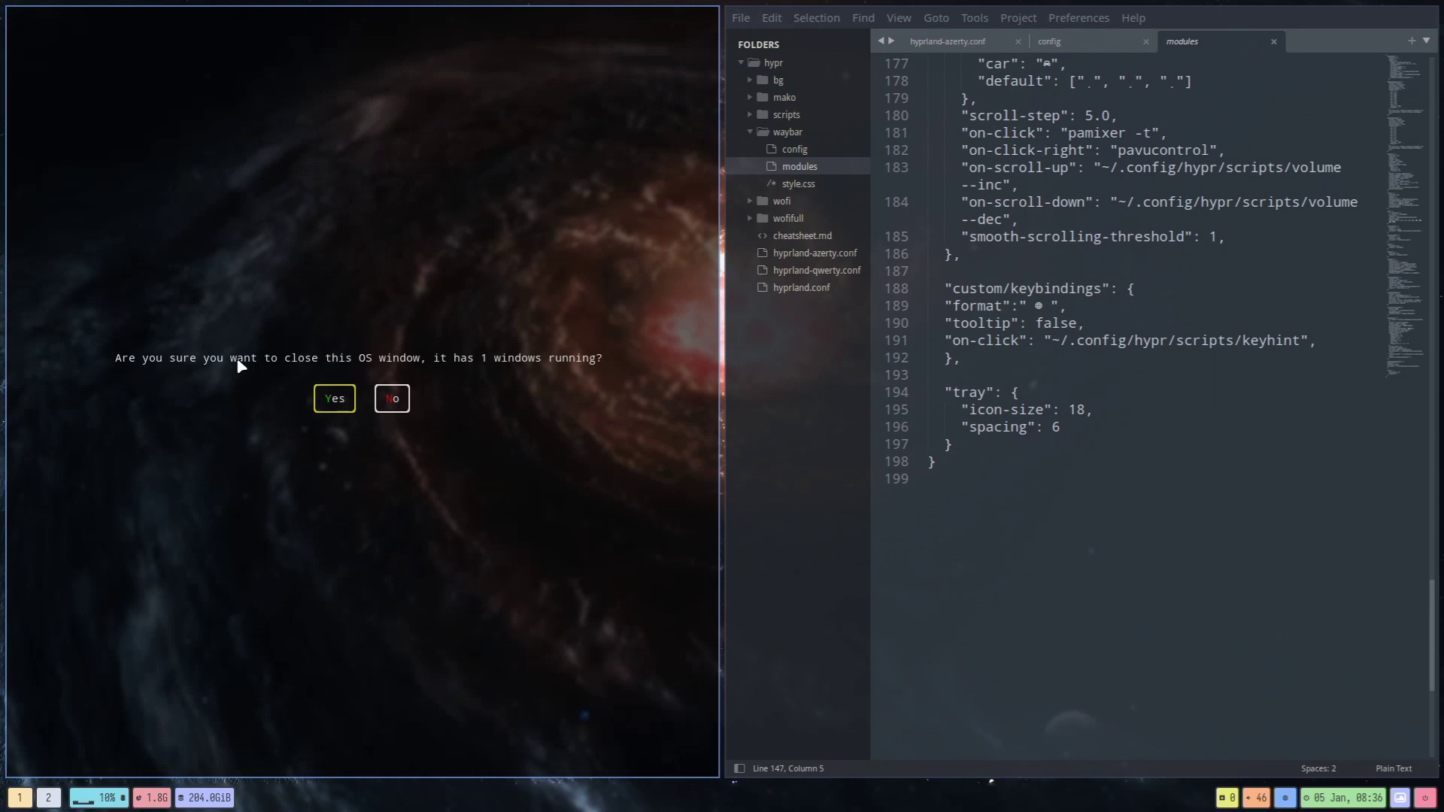
pyautogui.click(335, 401)
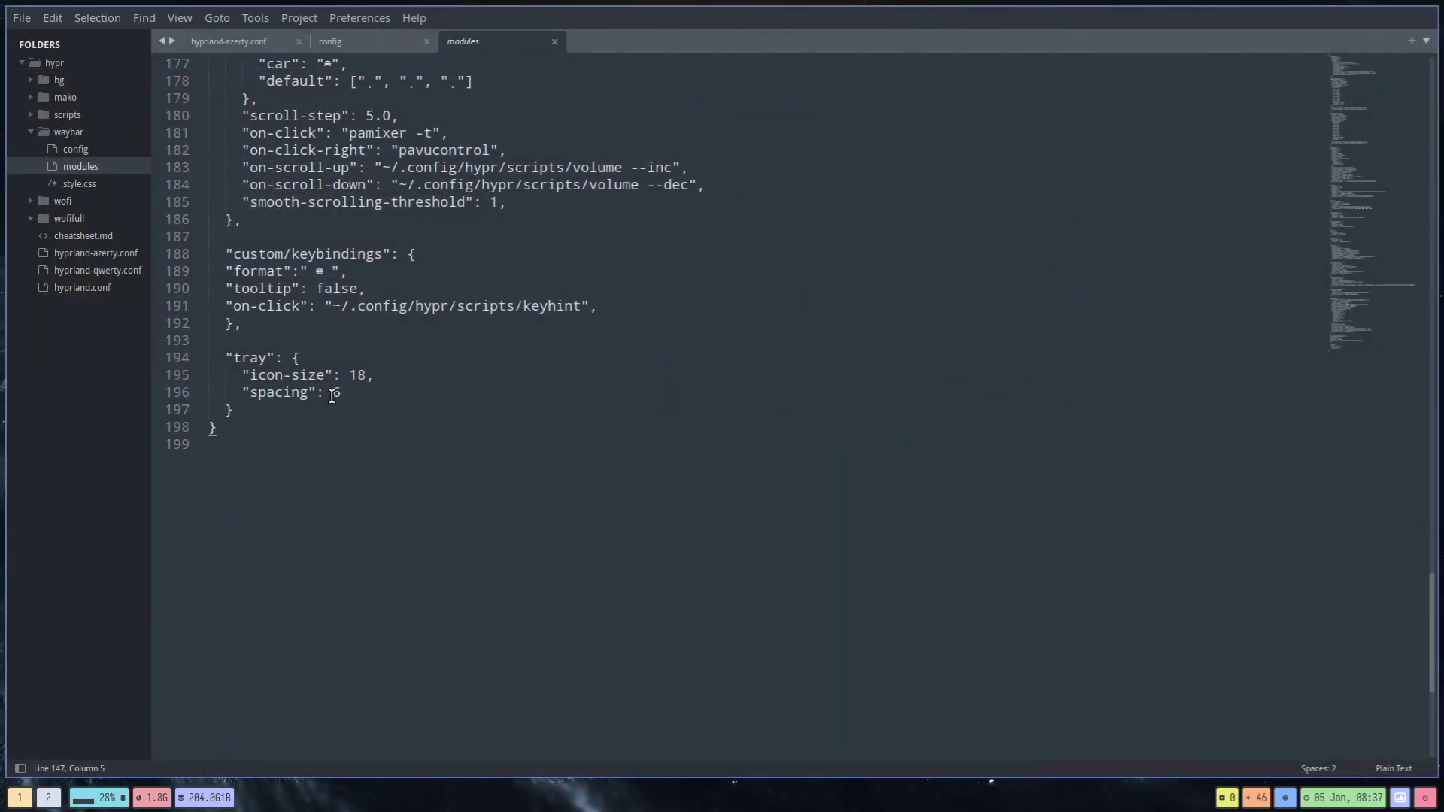
# Step: Collapse the waybar folder, expand scripts and preview the scripts from brightness through changeLayout, changeWallpaper and colorpicker to fullmenu
pyautogui.click(32, 130)
pyautogui.click(30, 115)
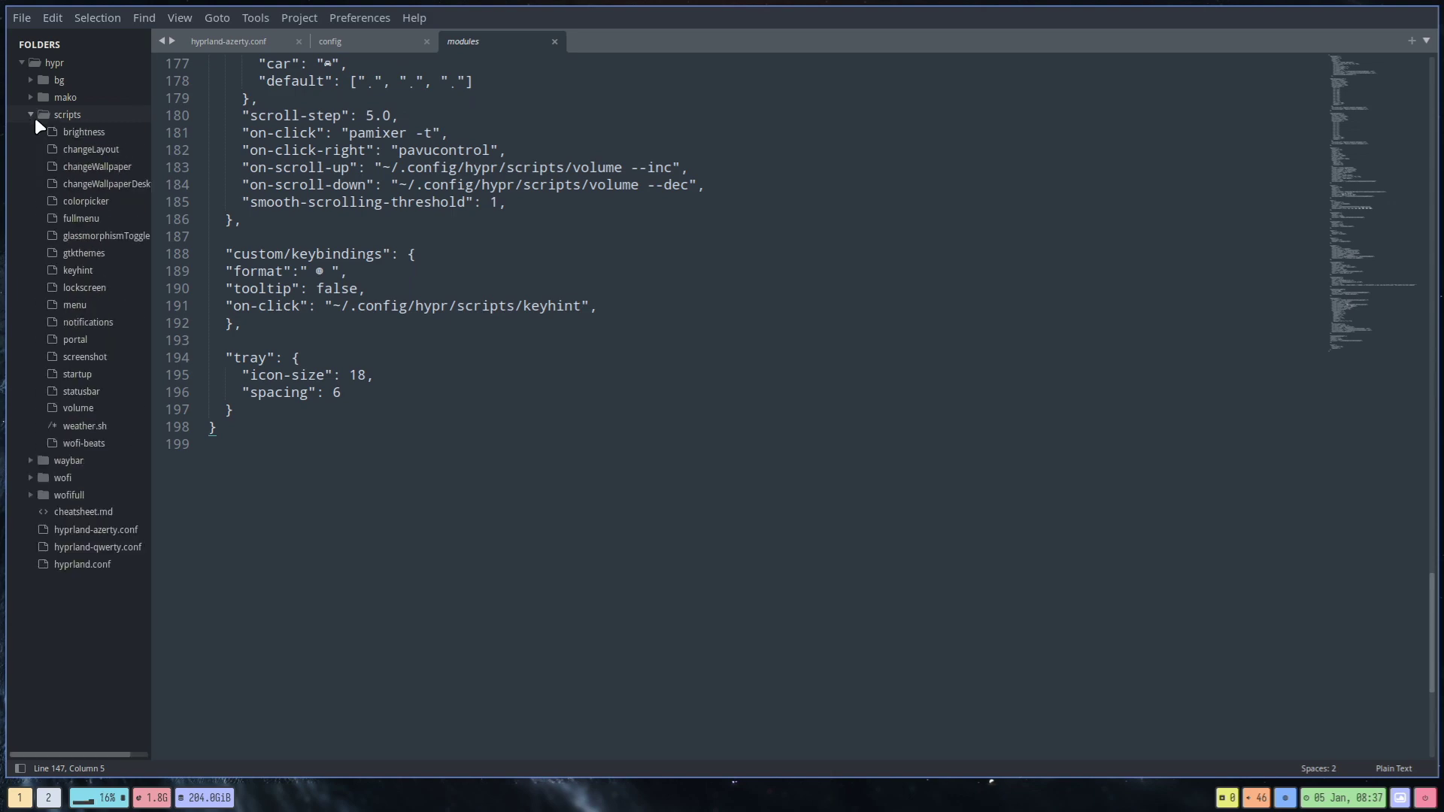
pyautogui.click(86, 133)
pyautogui.click(100, 149)
pyautogui.click(101, 165)
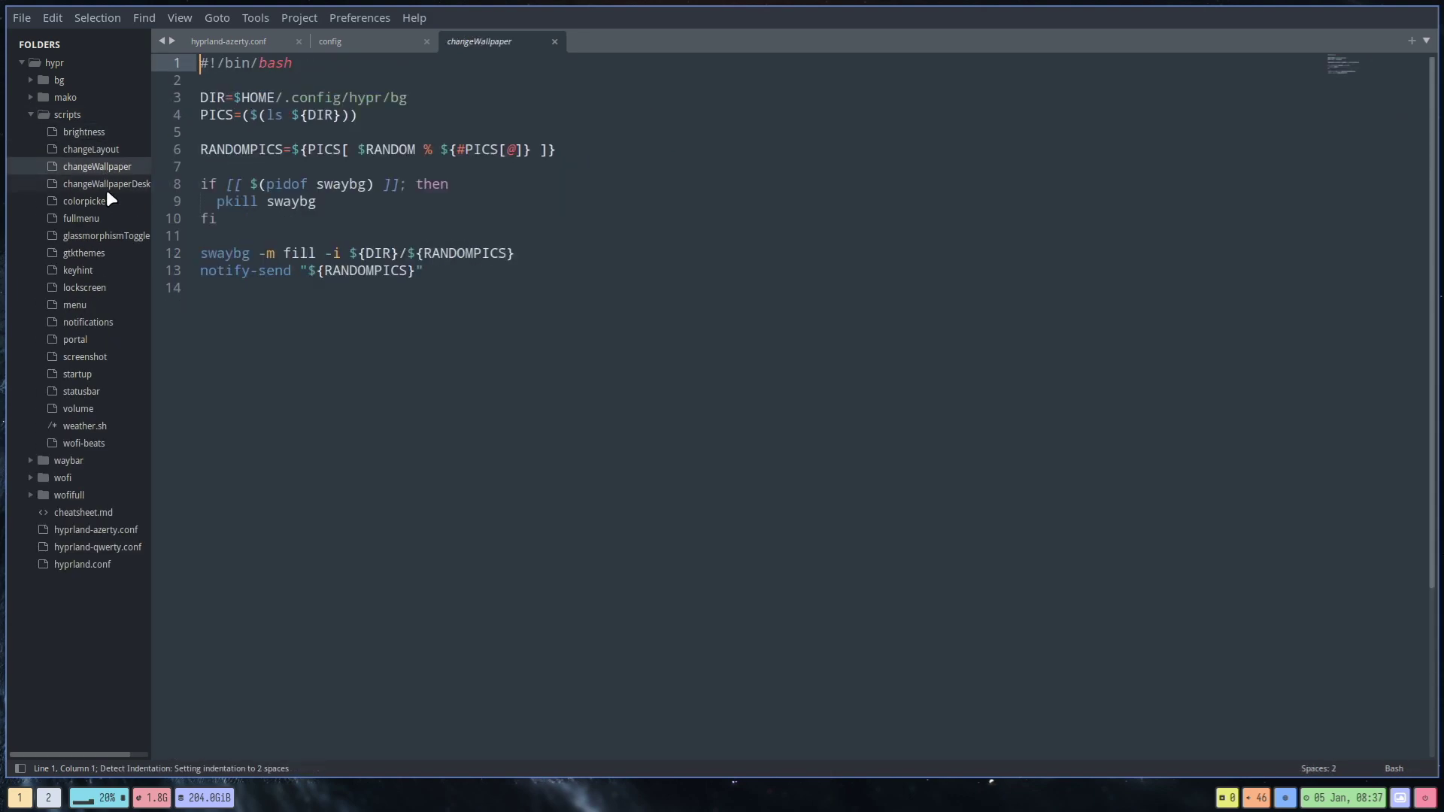
pyautogui.click(102, 188)
pyautogui.click(98, 204)
pyautogui.click(97, 218)
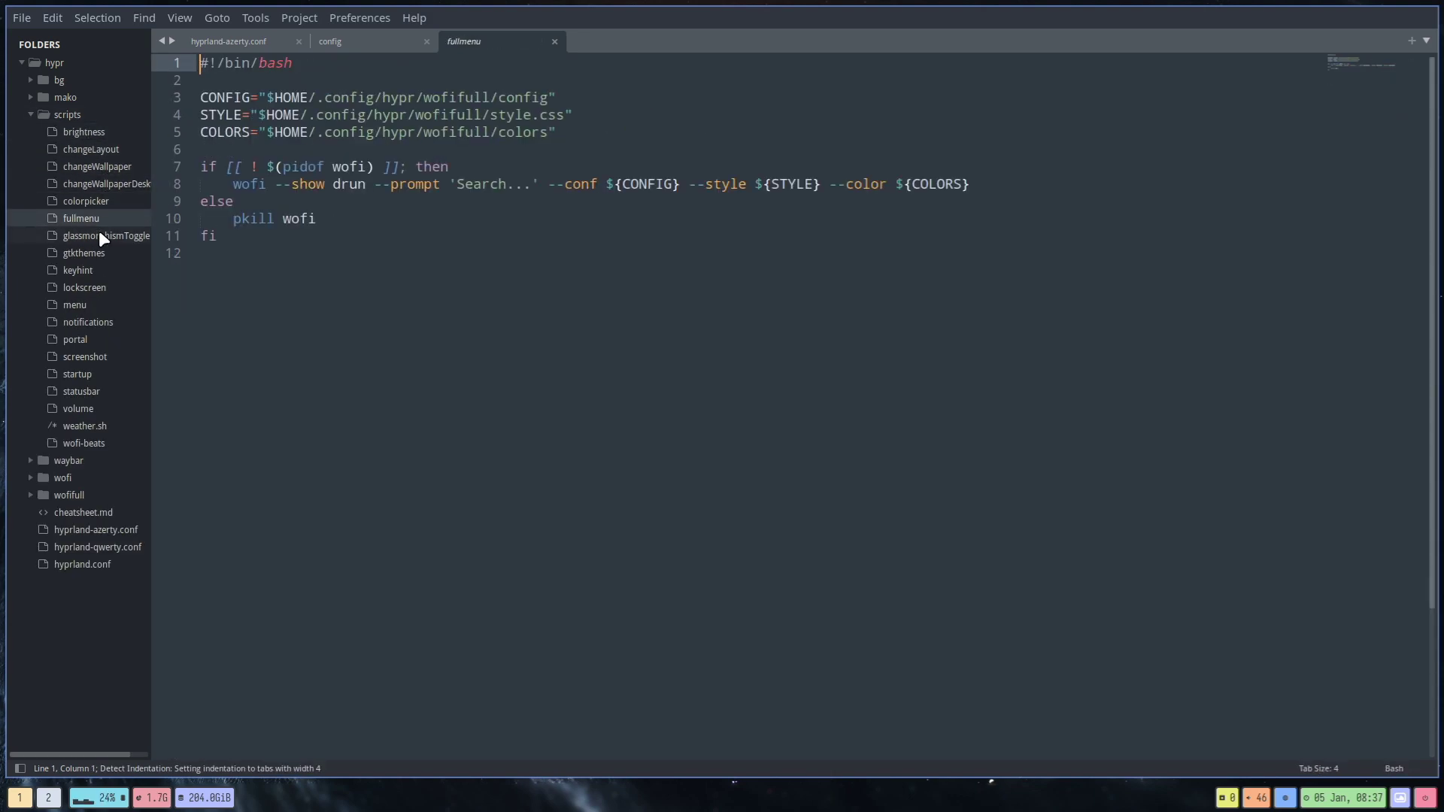
# Step: Preview the glassmorphismToggle, gtkthemes, keyhint, lockscreen and menu scripts
pyautogui.click(98, 233)
pyautogui.click(106, 254)
pyautogui.click(95, 270)
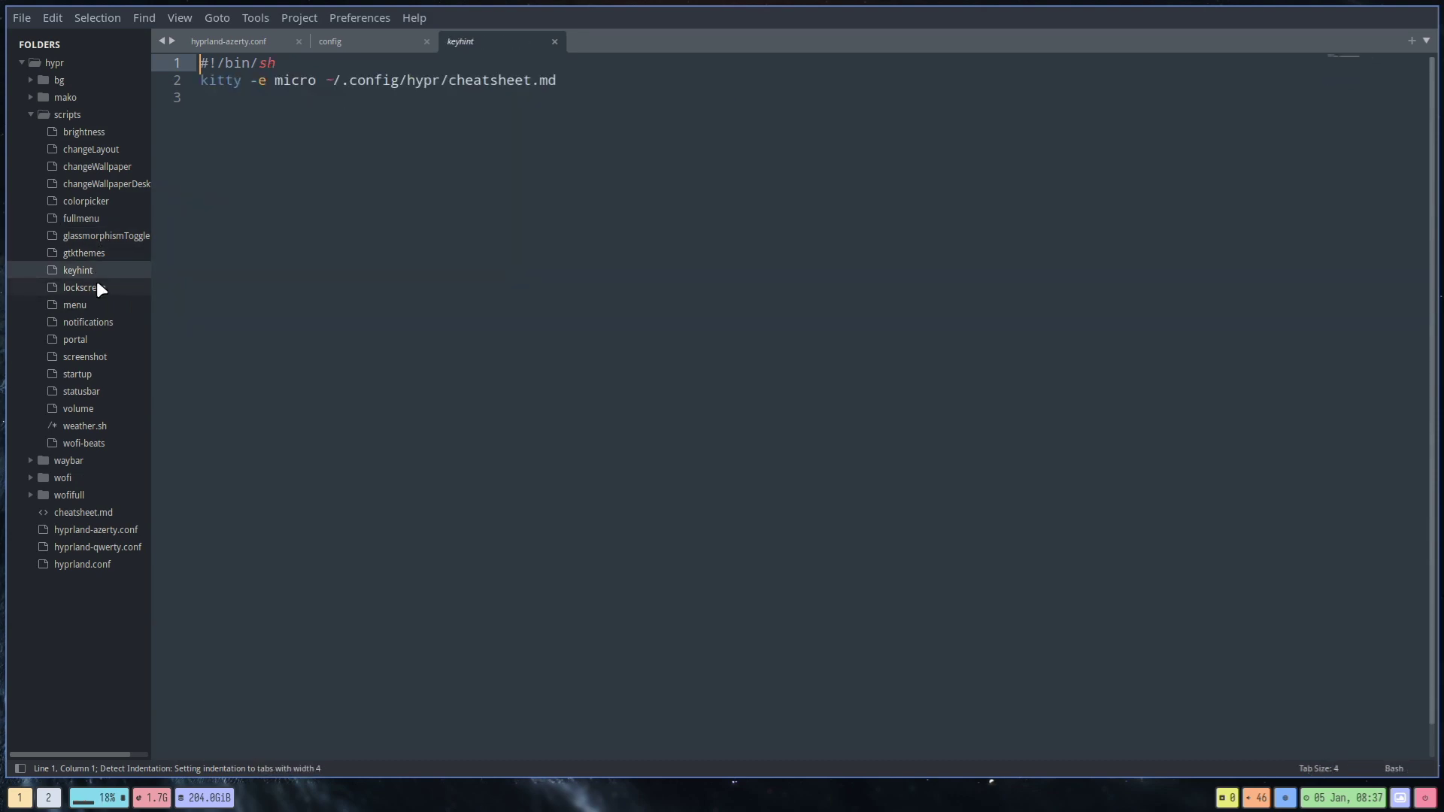
pyautogui.click(96, 283)
pyautogui.click(75, 304)
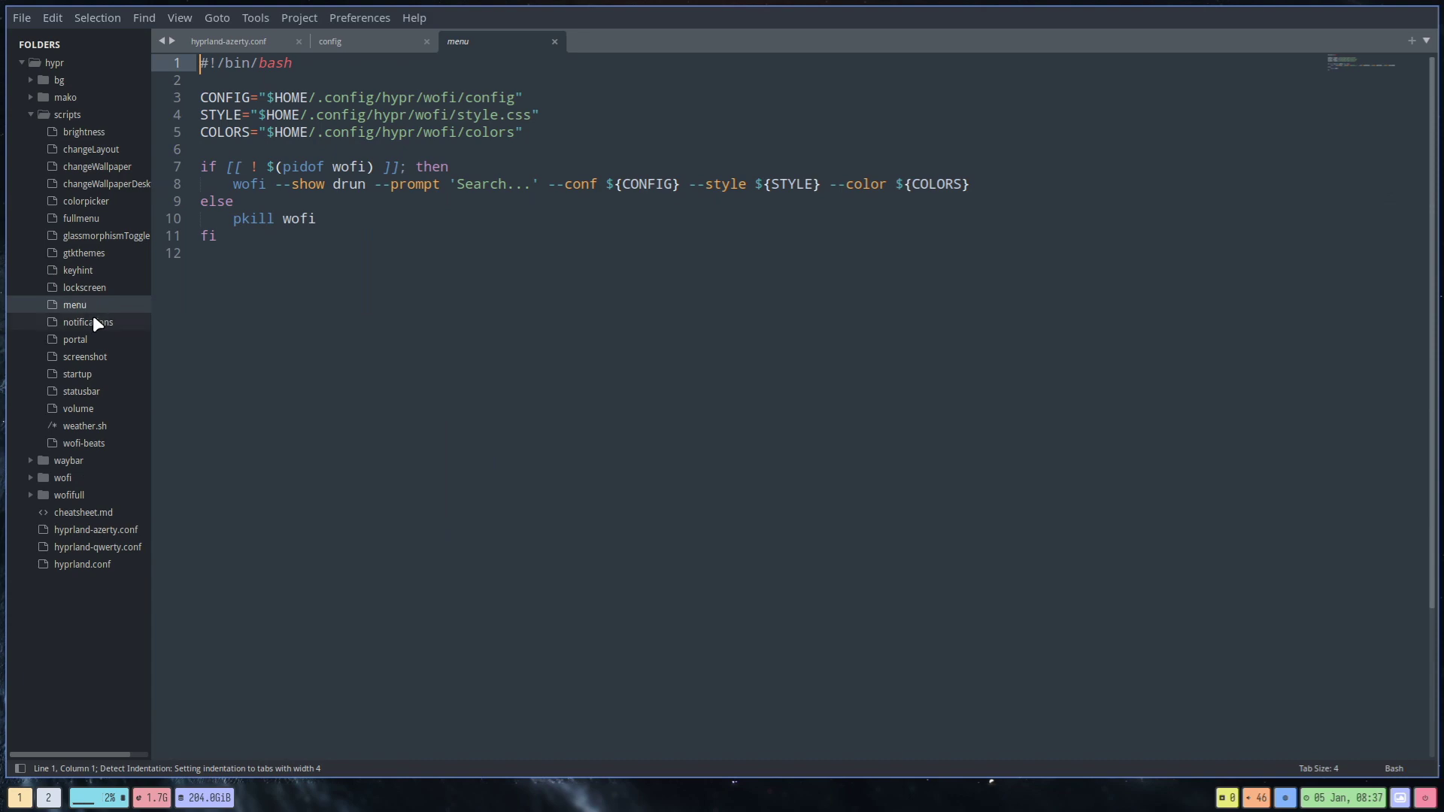
# Step: Preview the notifications, portal, screenshot, startup and volume scripts
pyautogui.click(92, 316)
pyautogui.click(85, 335)
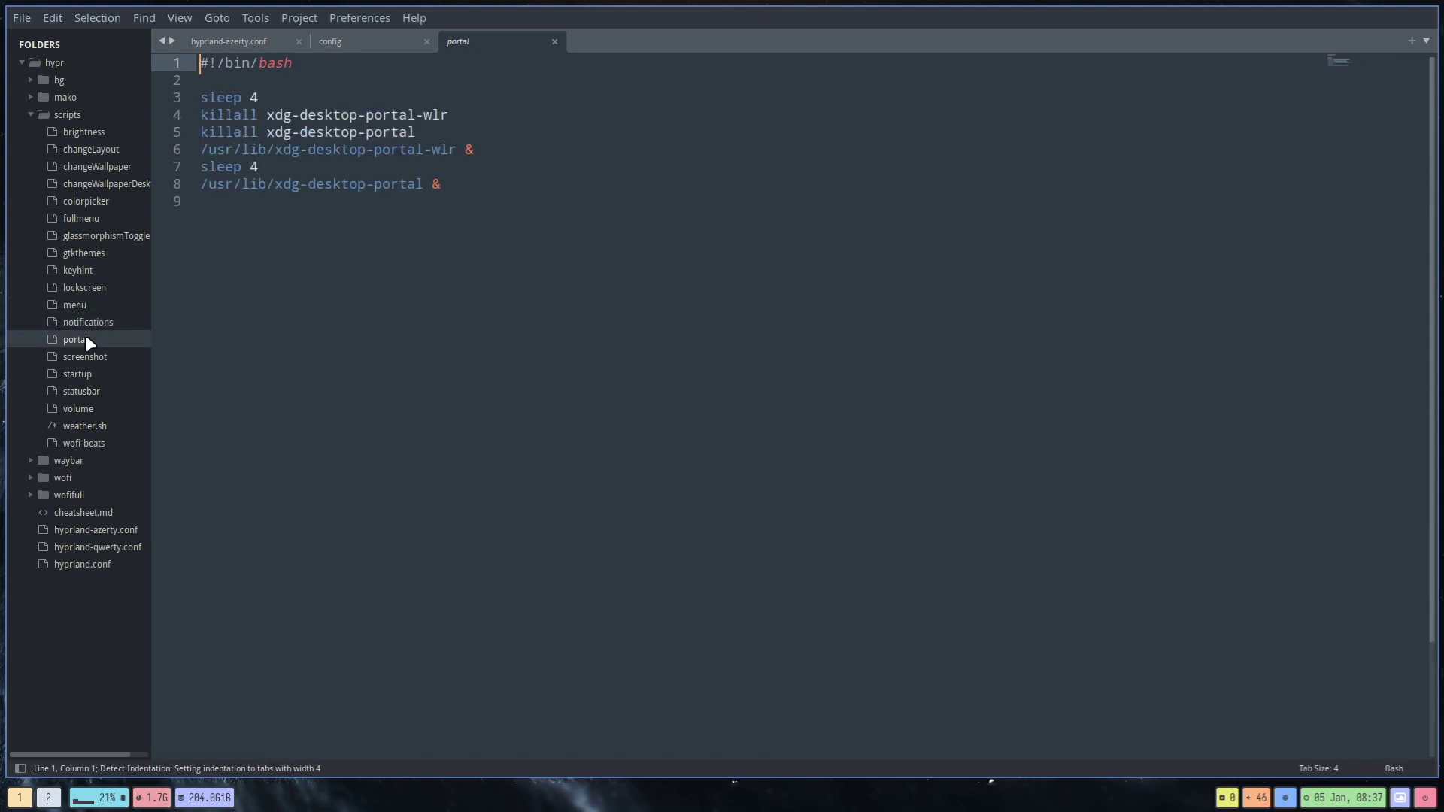
pyautogui.click(91, 360)
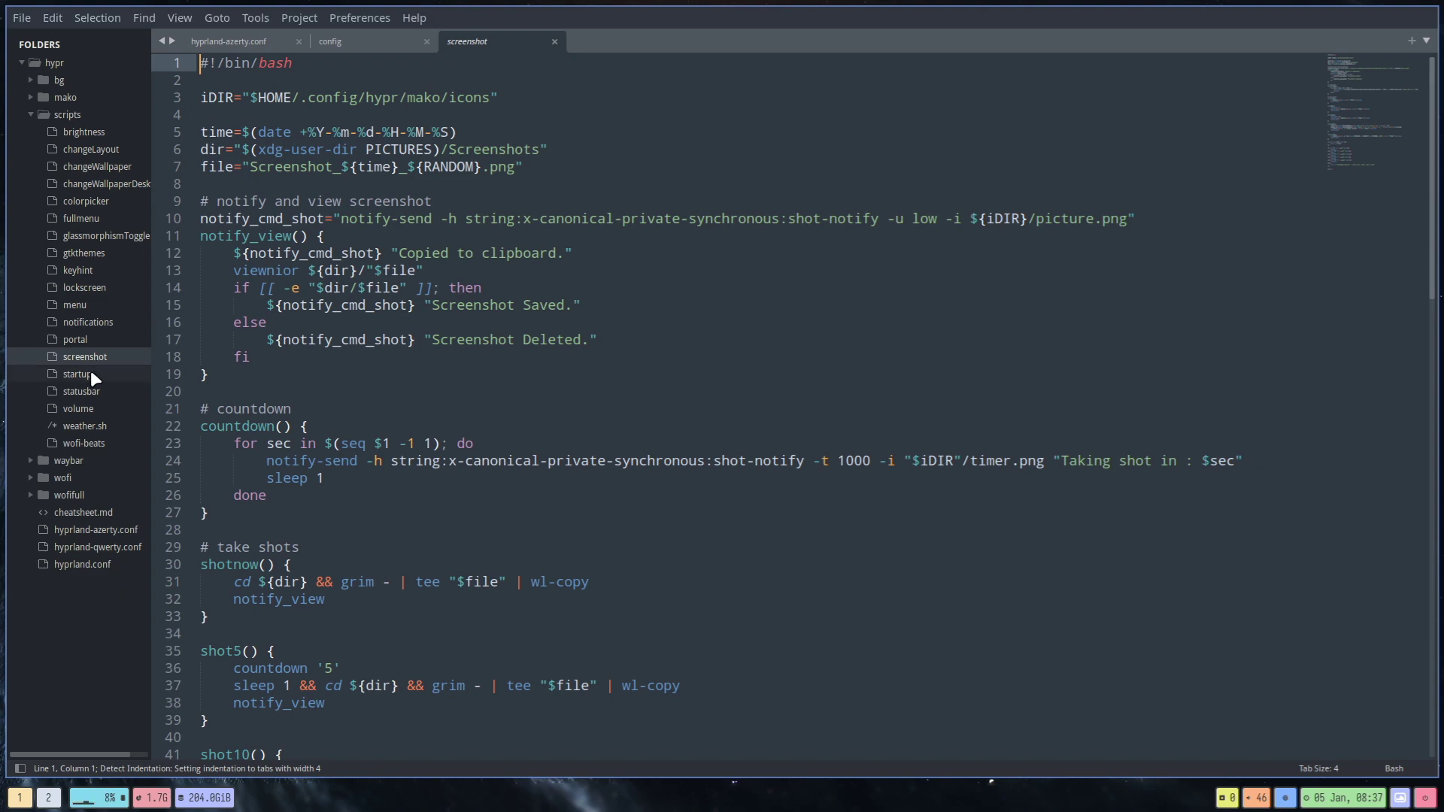
pyautogui.click(91, 371)
pyautogui.click(98, 407)
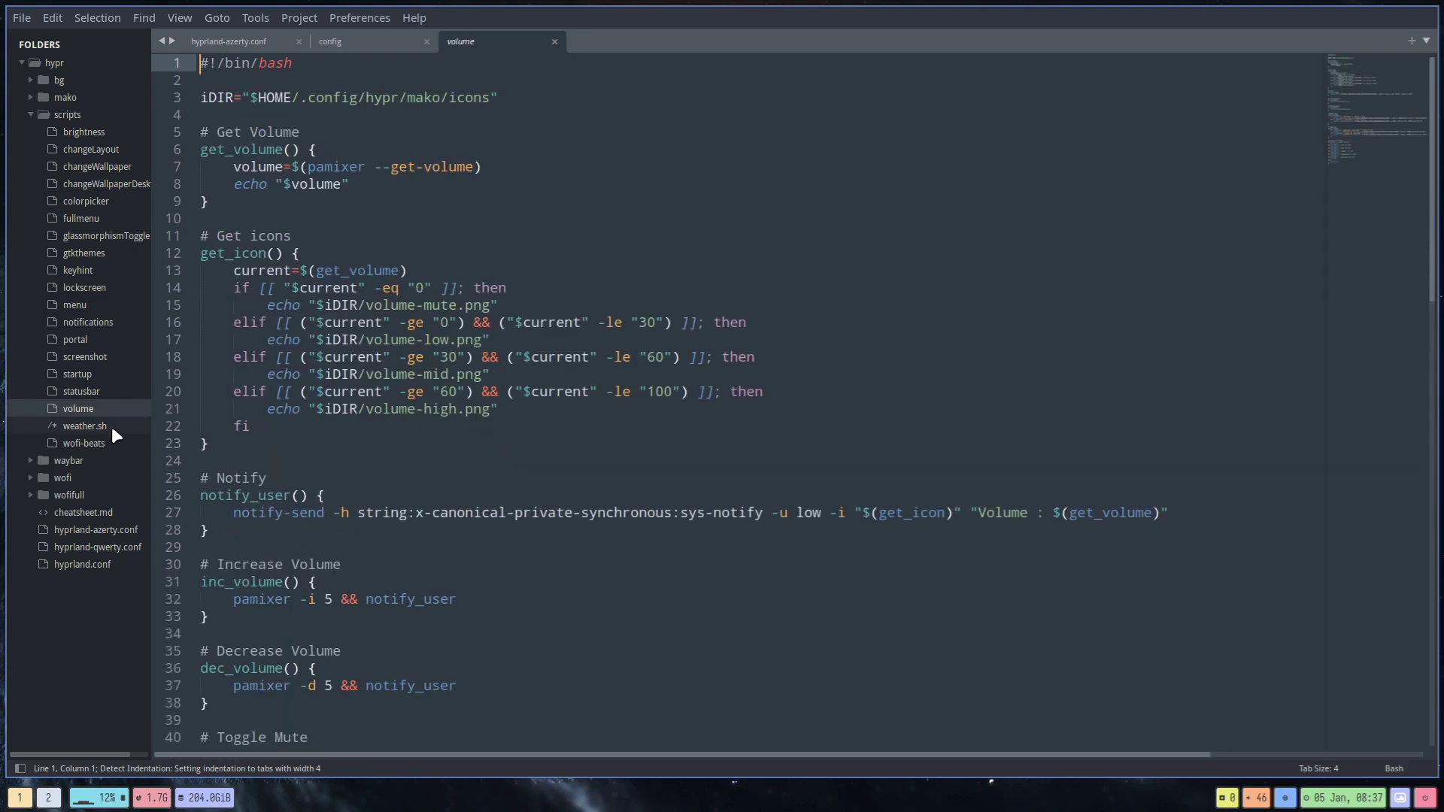
# Step: Open weather.sh and examine its weather conditions and the closing echo lines
pyautogui.click(110, 426)
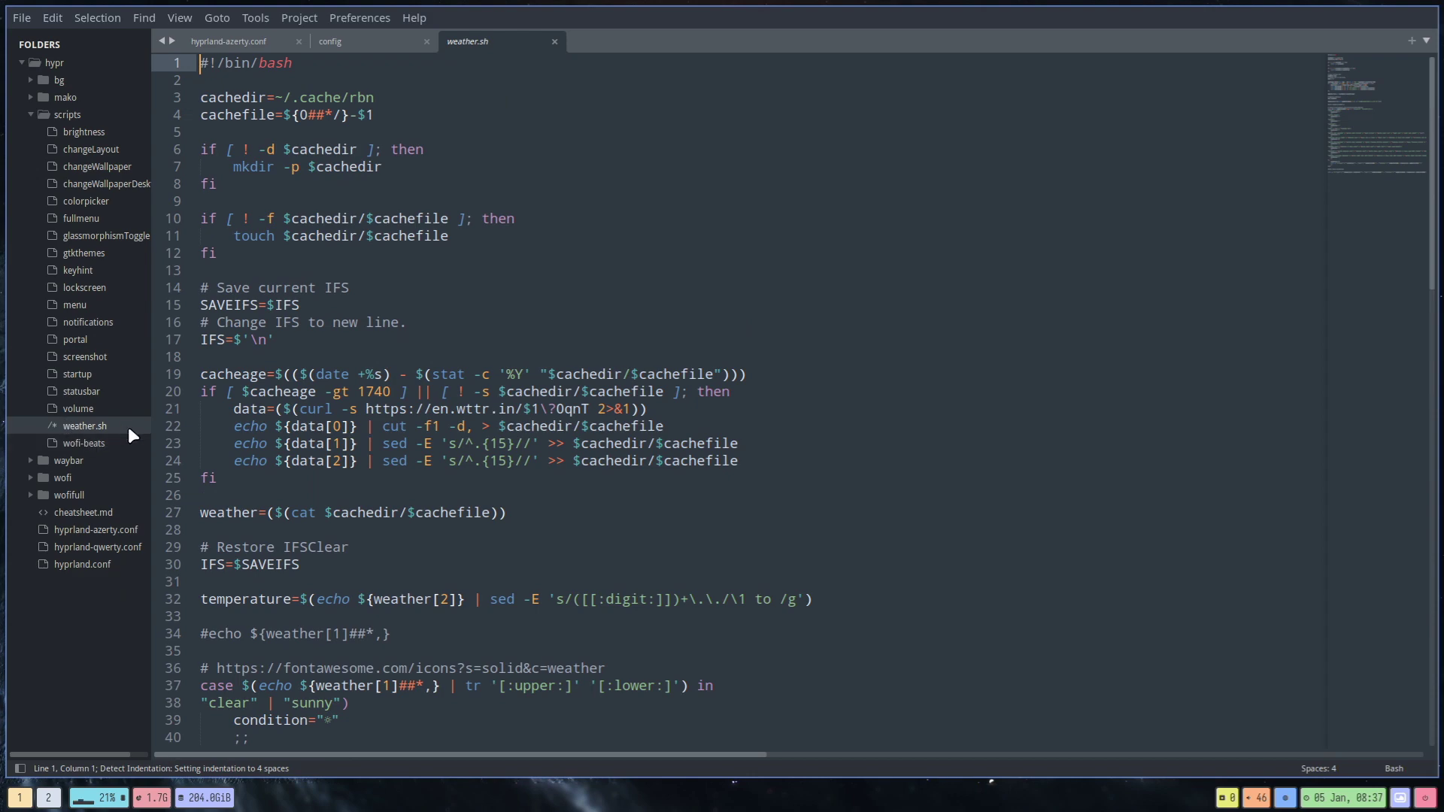
pyautogui.scroll(-20, 402, 249)
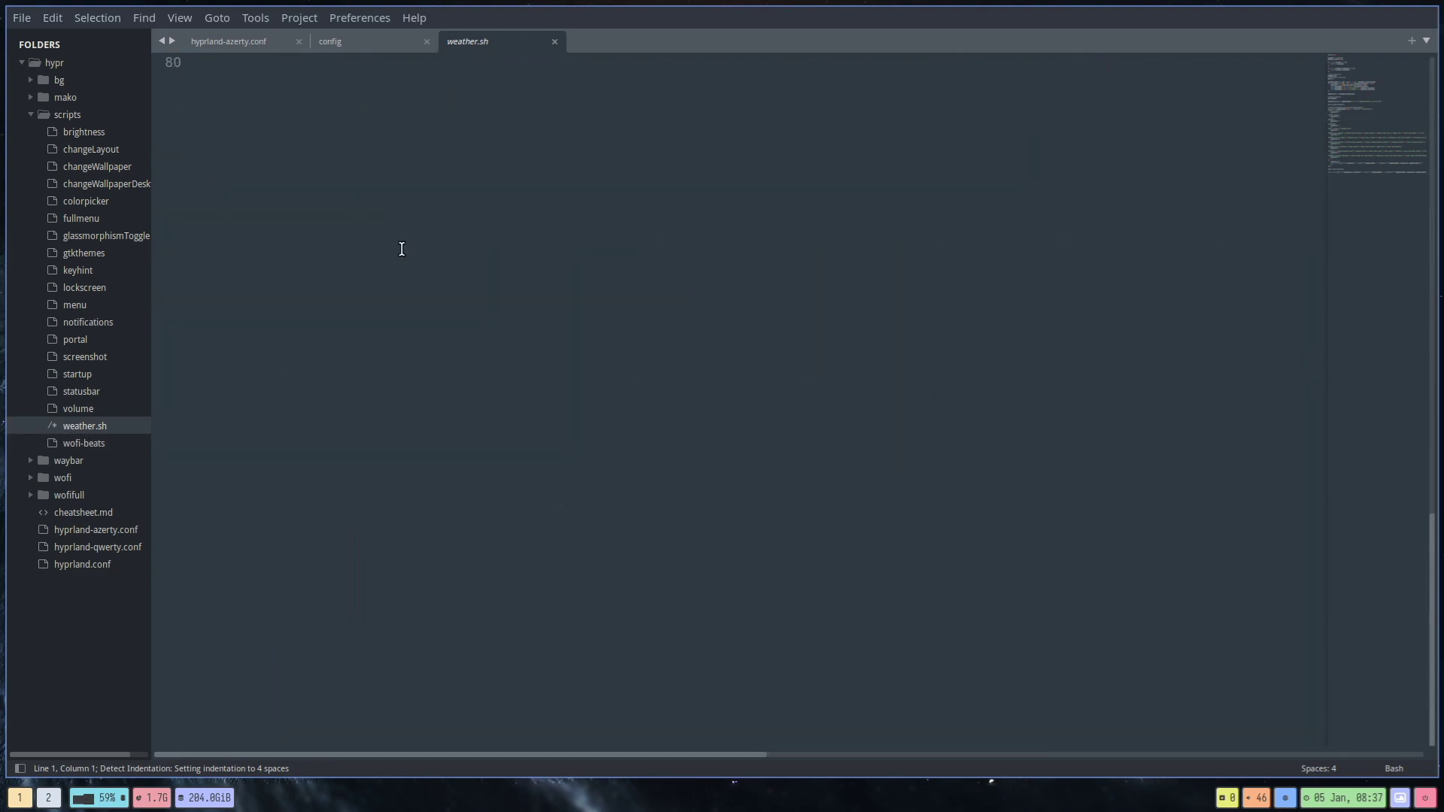
pyautogui.scroll(6, 401, 249)
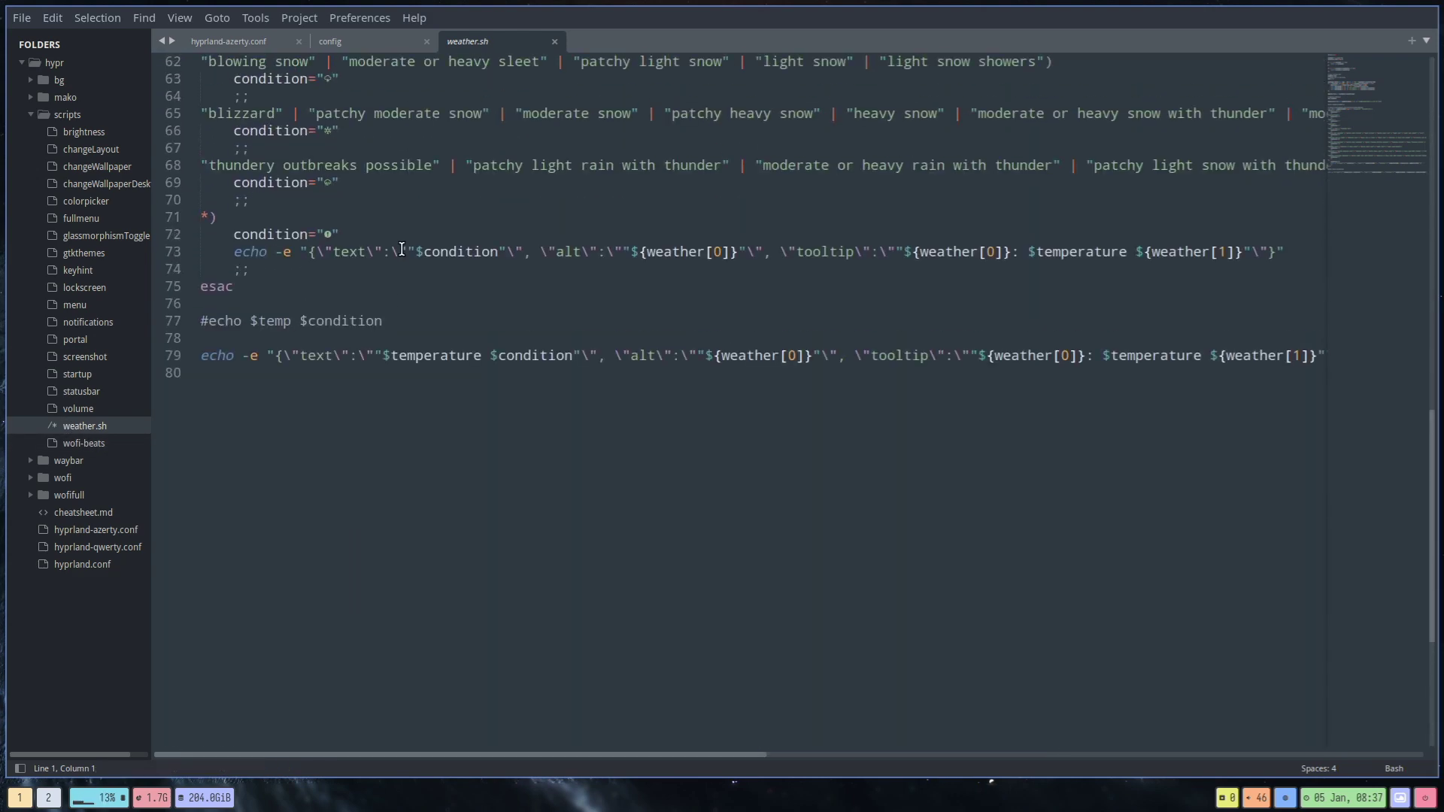
pyautogui.scroll(5, 401, 249)
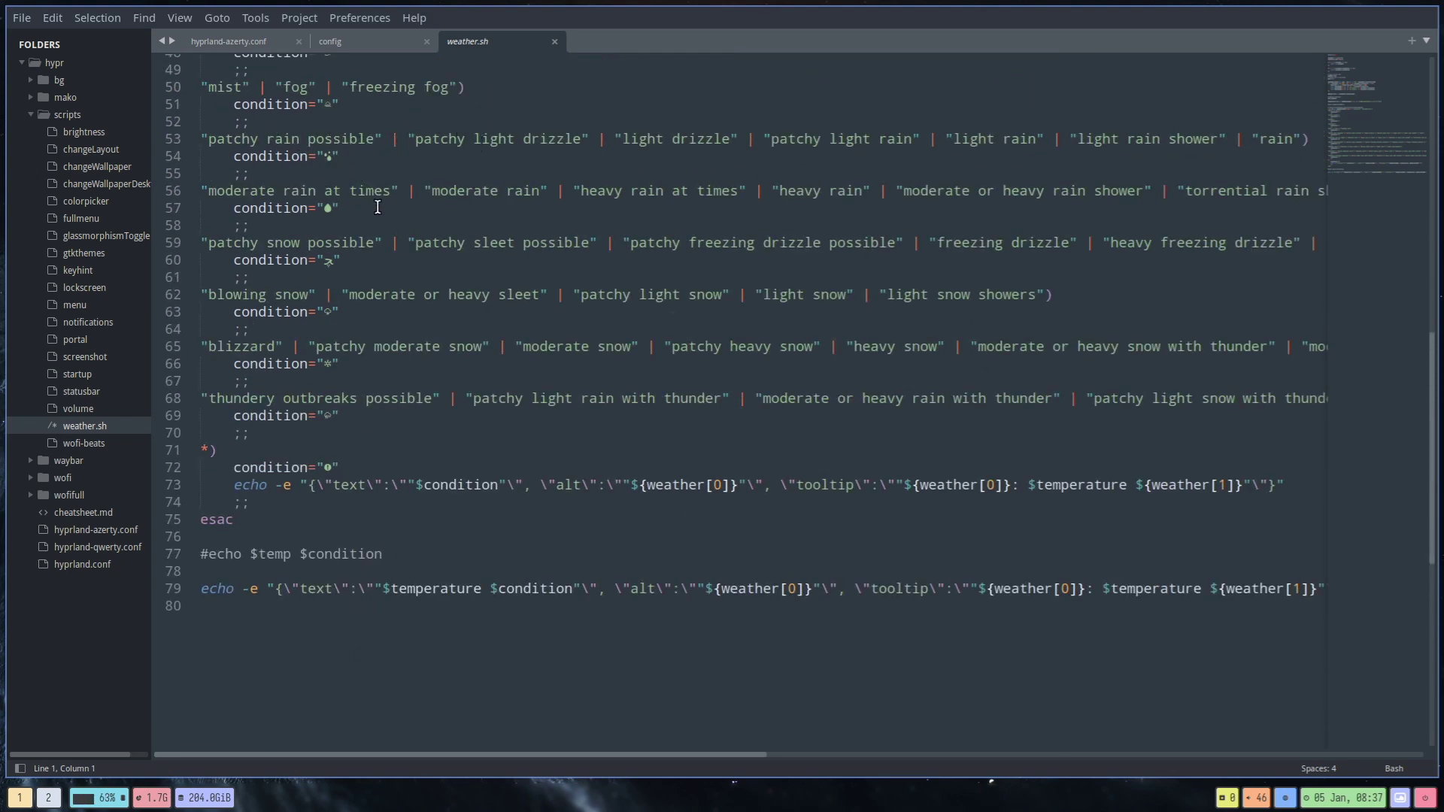
# Step: Open the wofi-beats script and read through its radio menu and the mpv stream cases
pyautogui.click(97, 443)
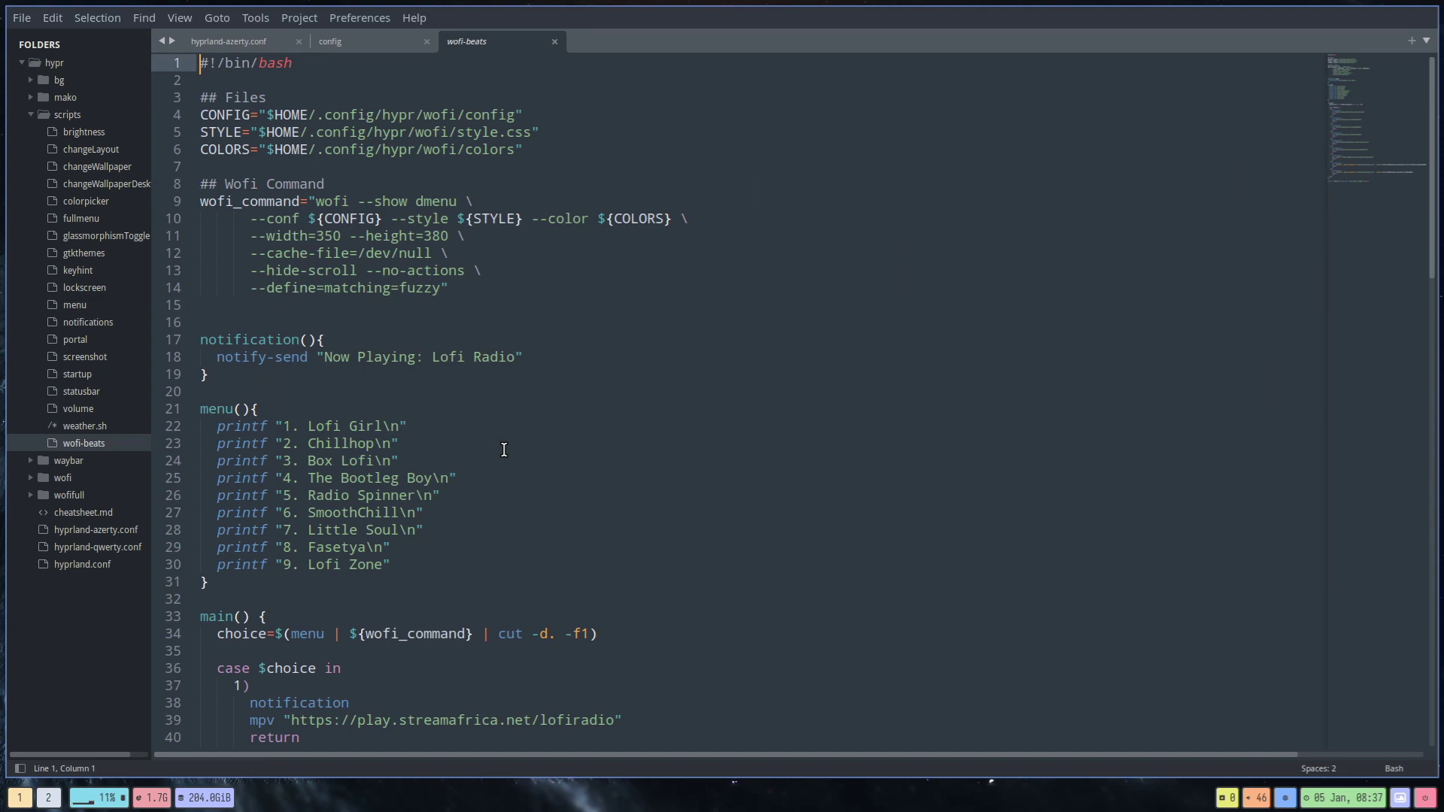
pyautogui.scroll(-6, 504, 450)
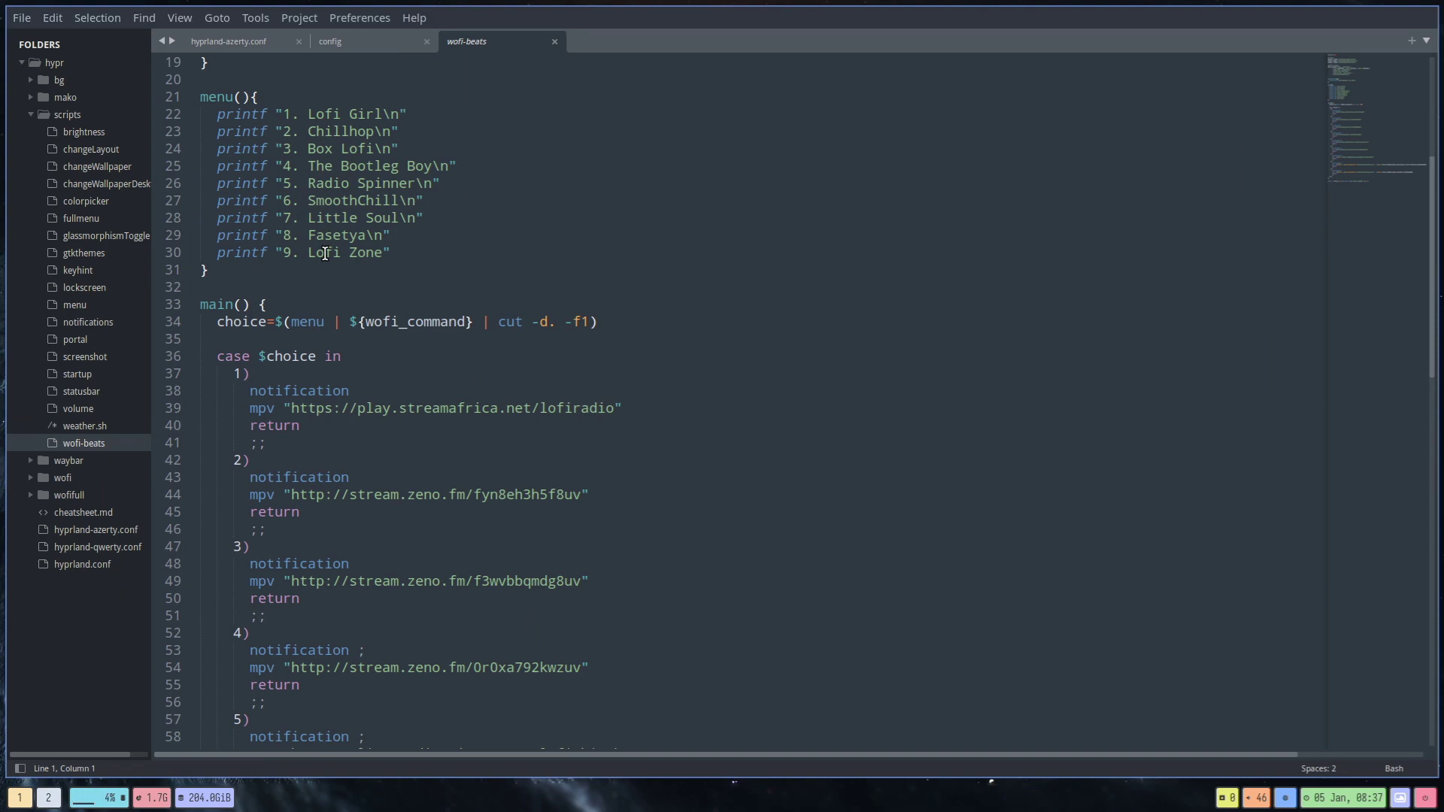
pyautogui.scroll(-5, 324, 254)
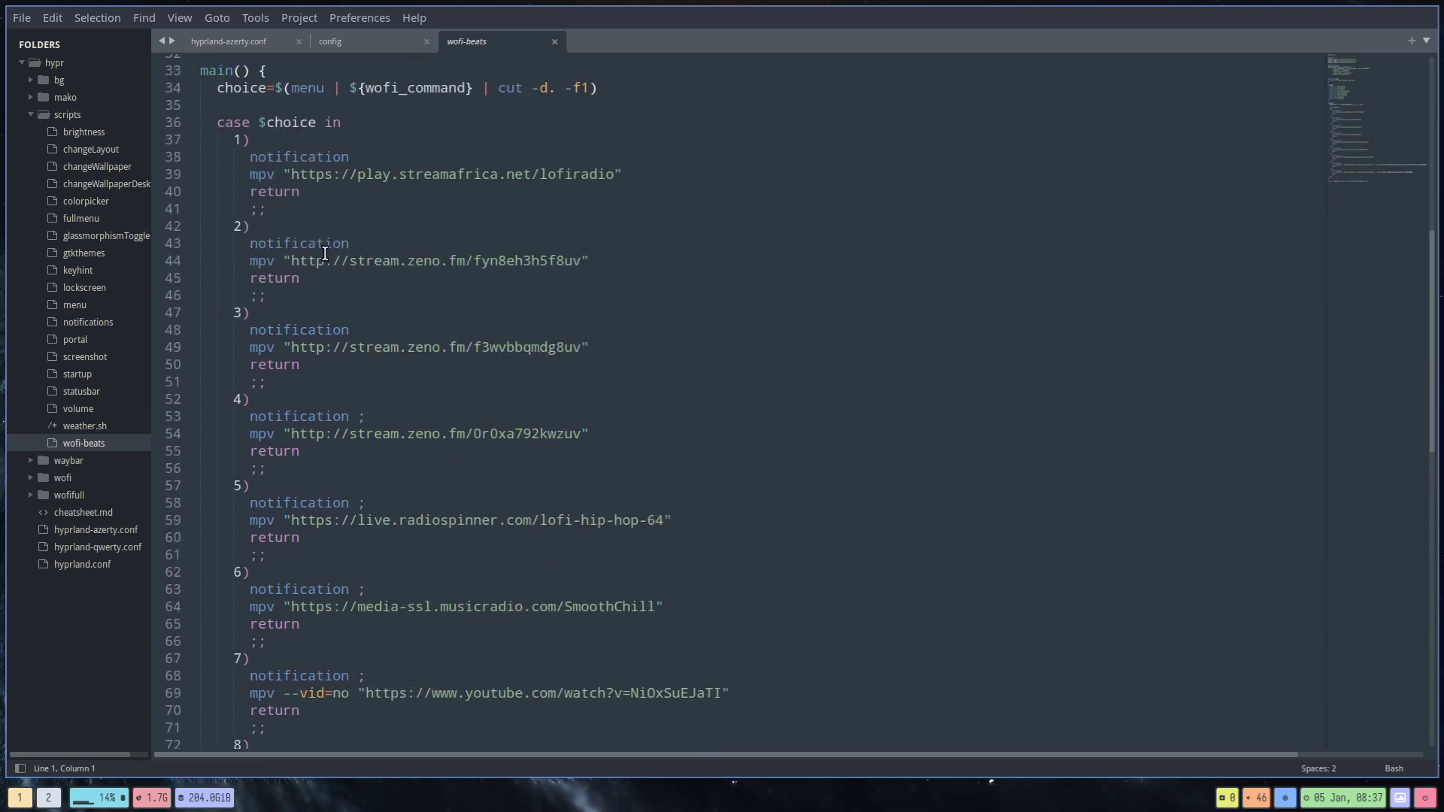
pyautogui.scroll(-6, 324, 253)
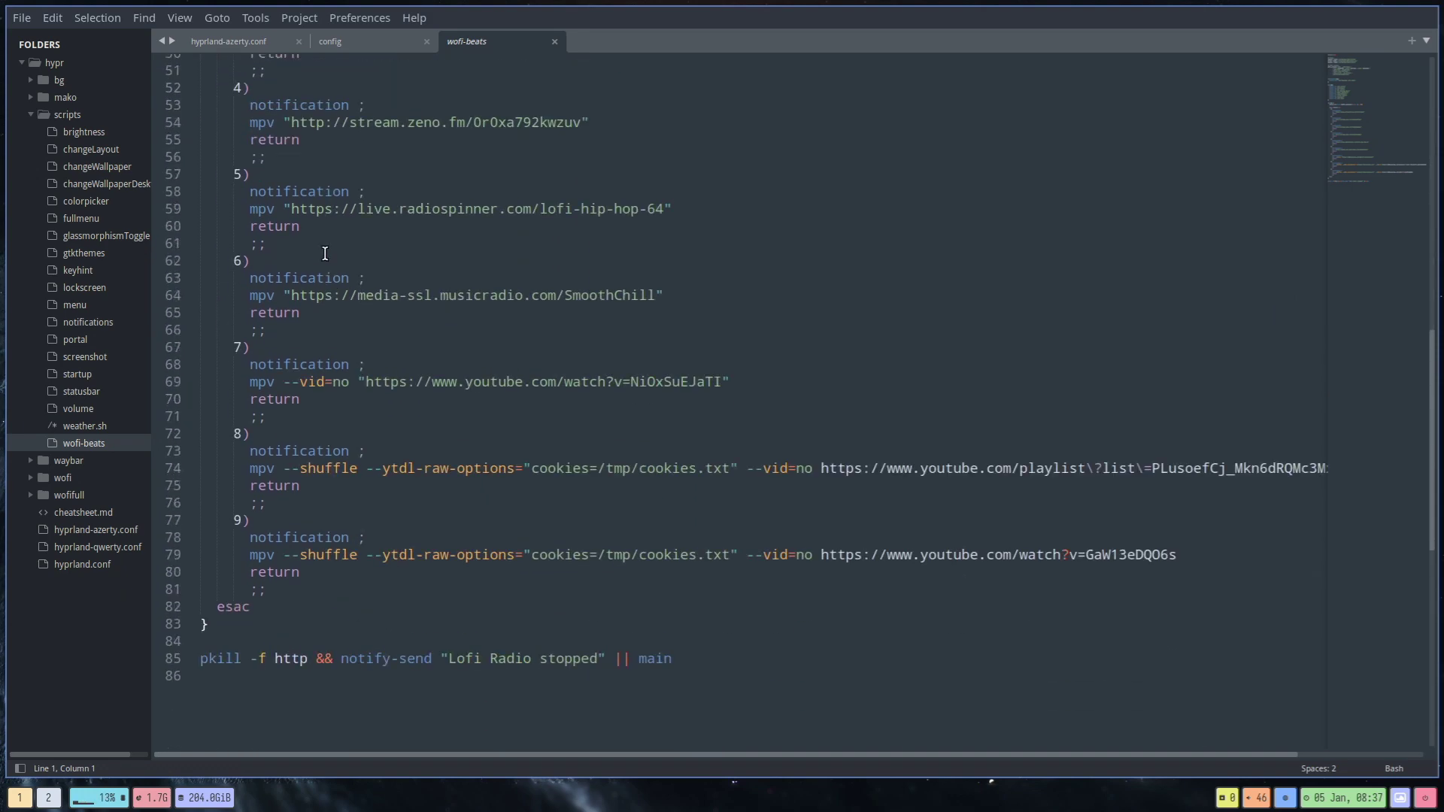
# Step: Collapse the scripts folder, review the config file in the mako folder and expand mako's icons folder
pyautogui.click(33, 113)
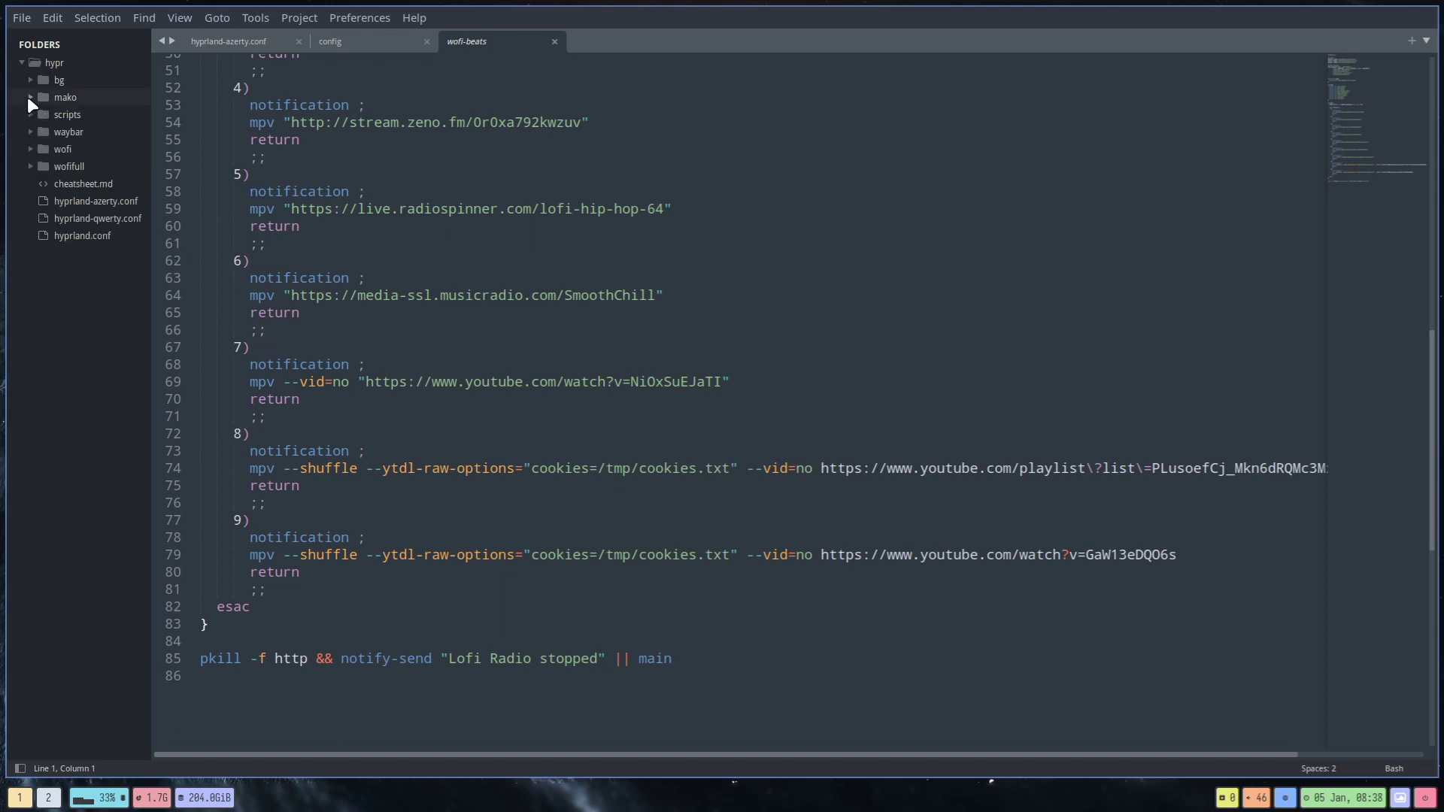
pyautogui.click(29, 98)
pyautogui.click(72, 131)
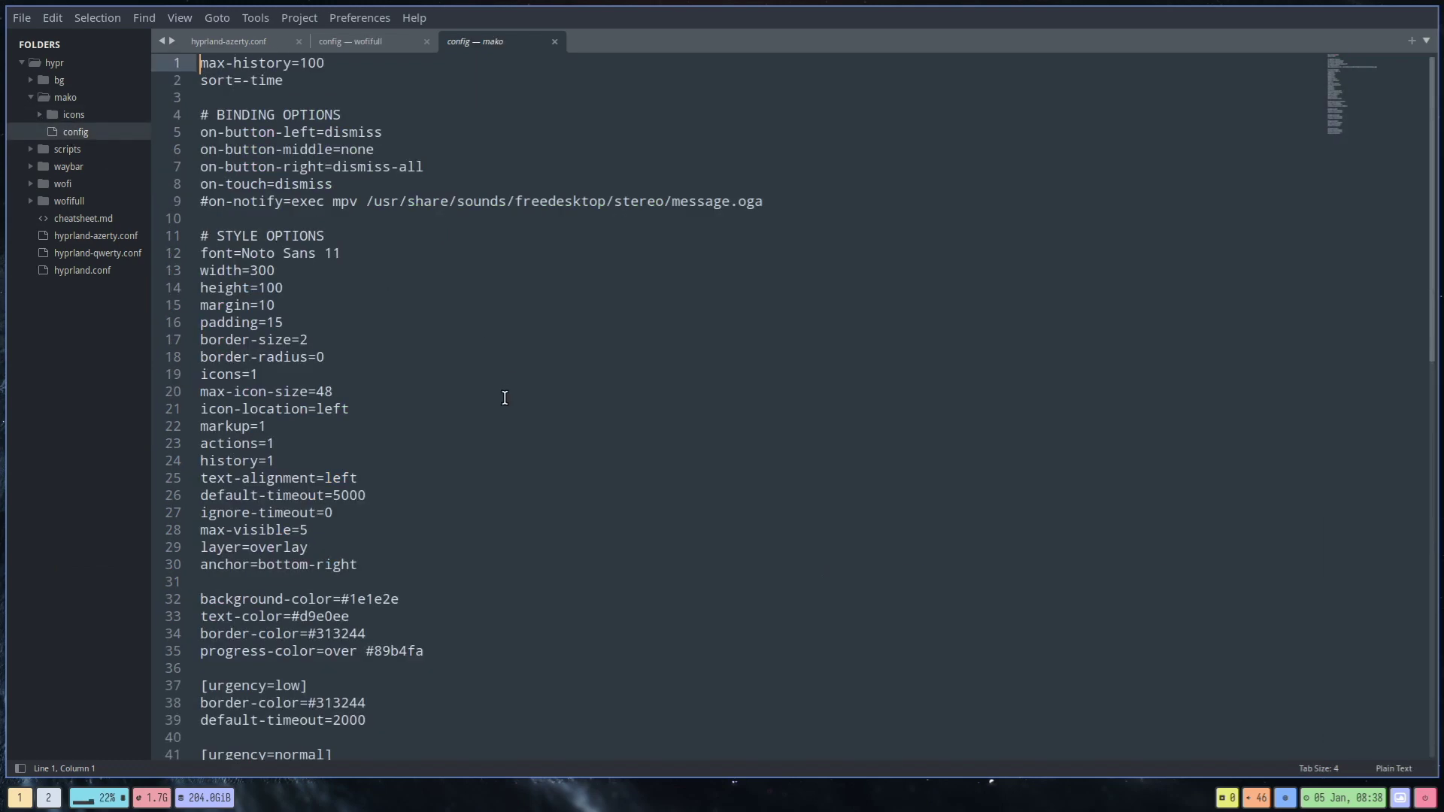
pyautogui.scroll(-8, 505, 398)
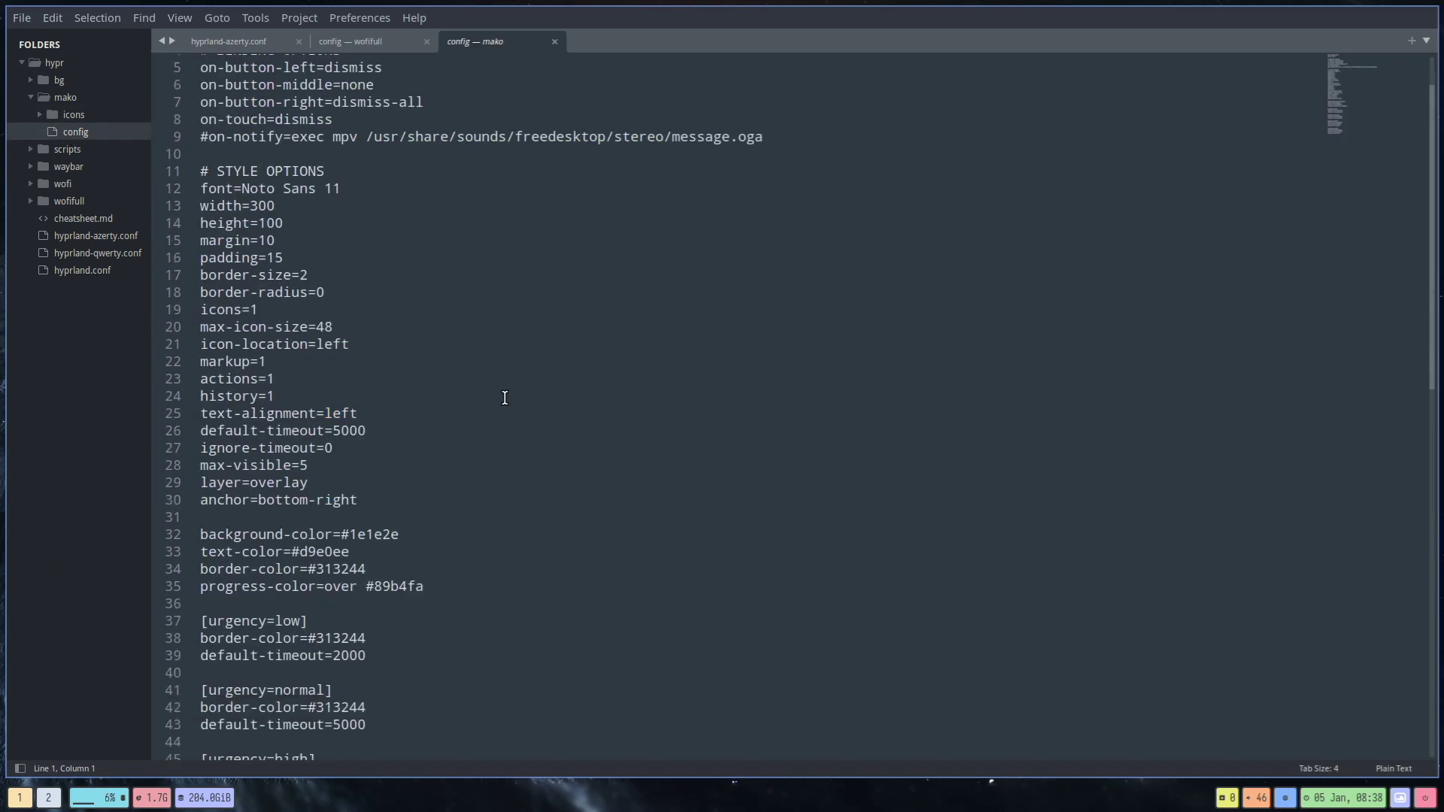
pyautogui.scroll(-6, 504, 398)
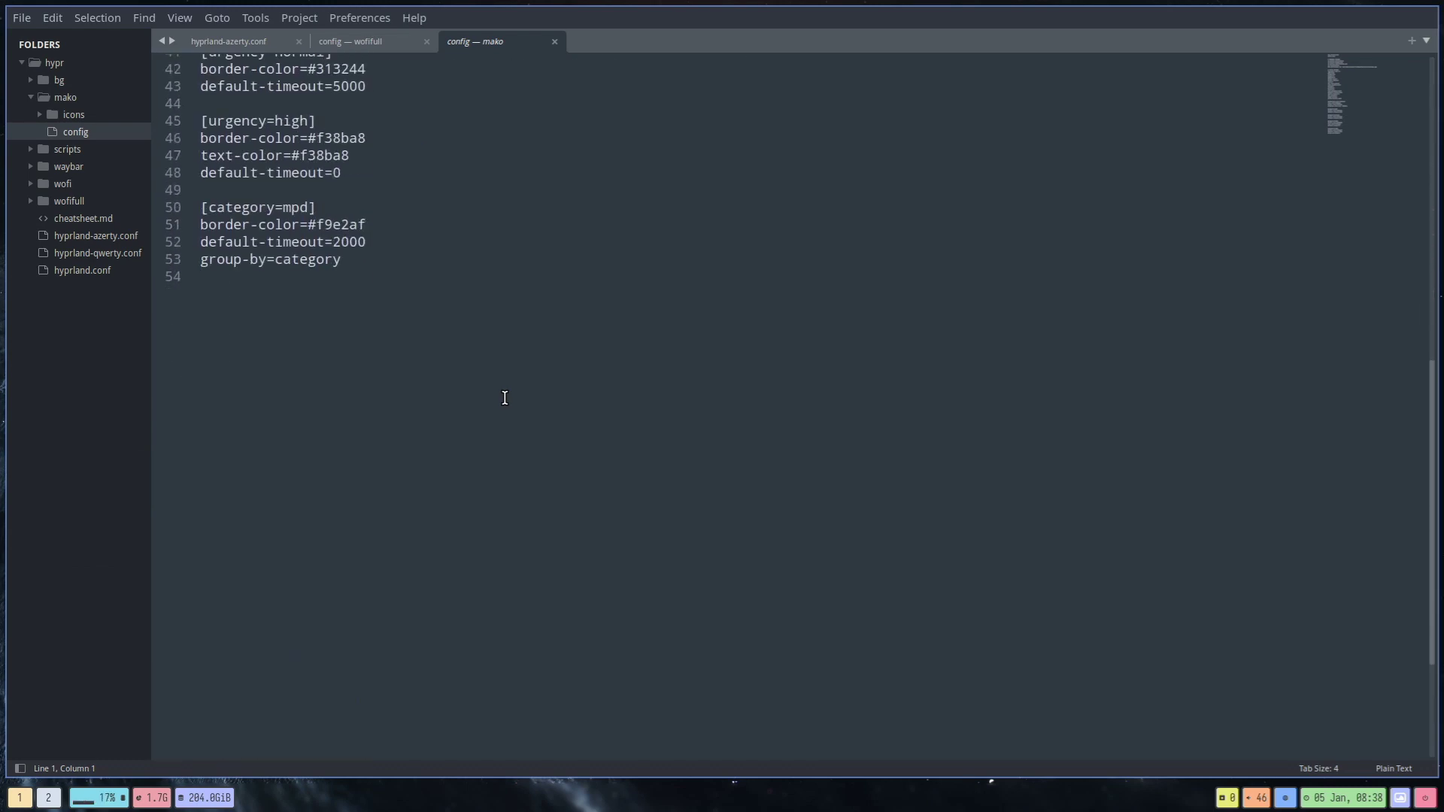
pyautogui.scroll(14, 481, 376)
pyautogui.click(37, 112)
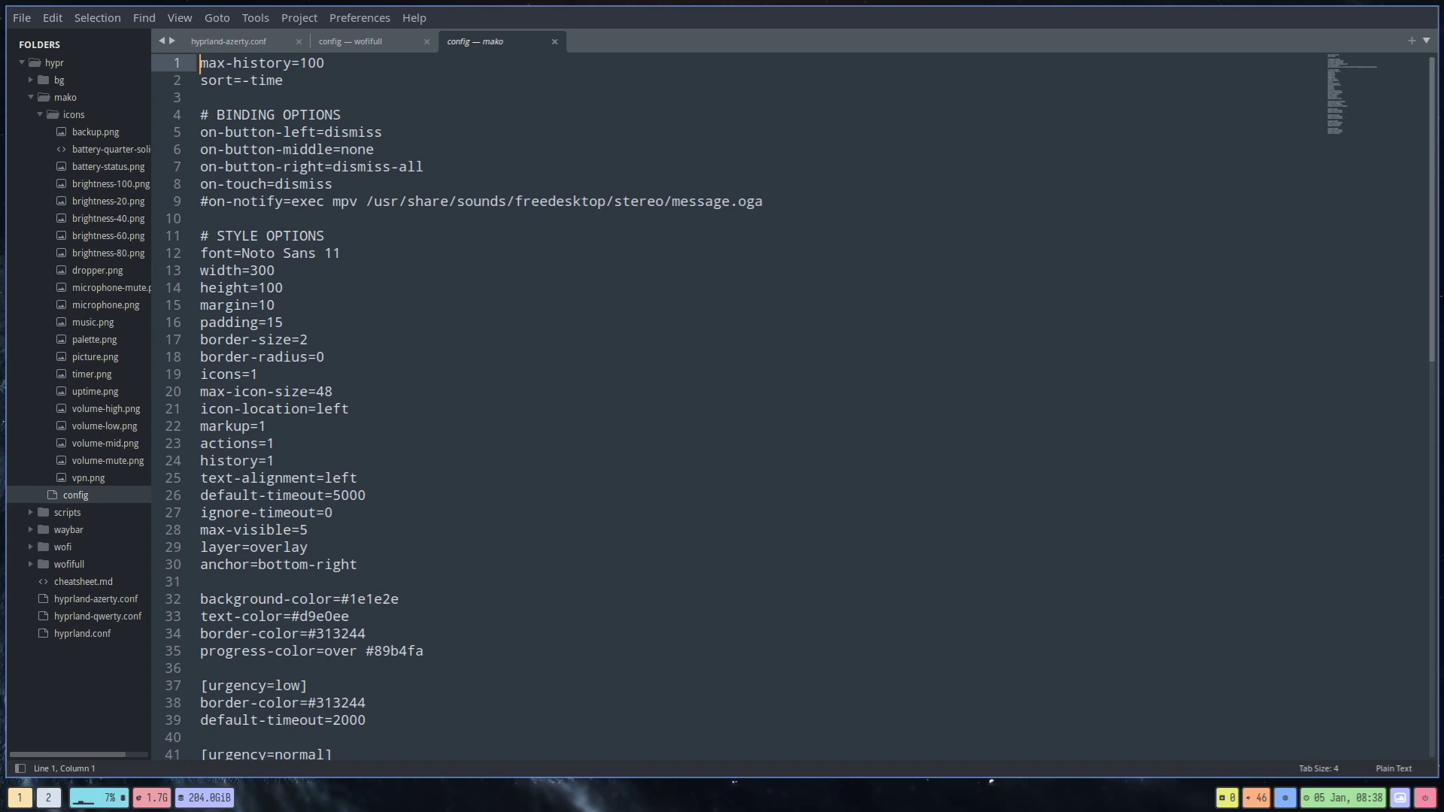
# Step: Launch Add/Remove Software through the application launcher by searching "pama", and search its packages for mako
pyautogui.press('super+d')
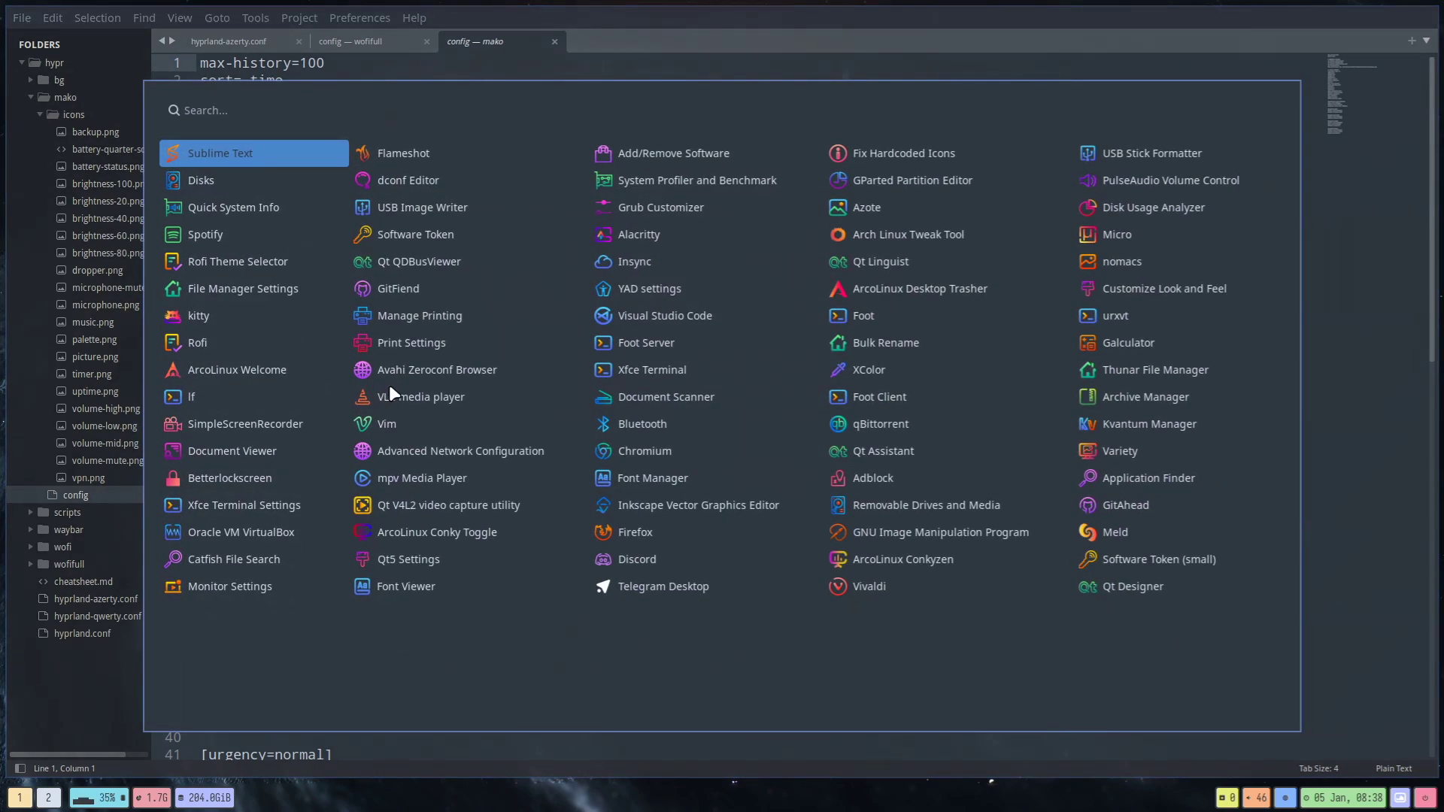
pyautogui.write('pama')
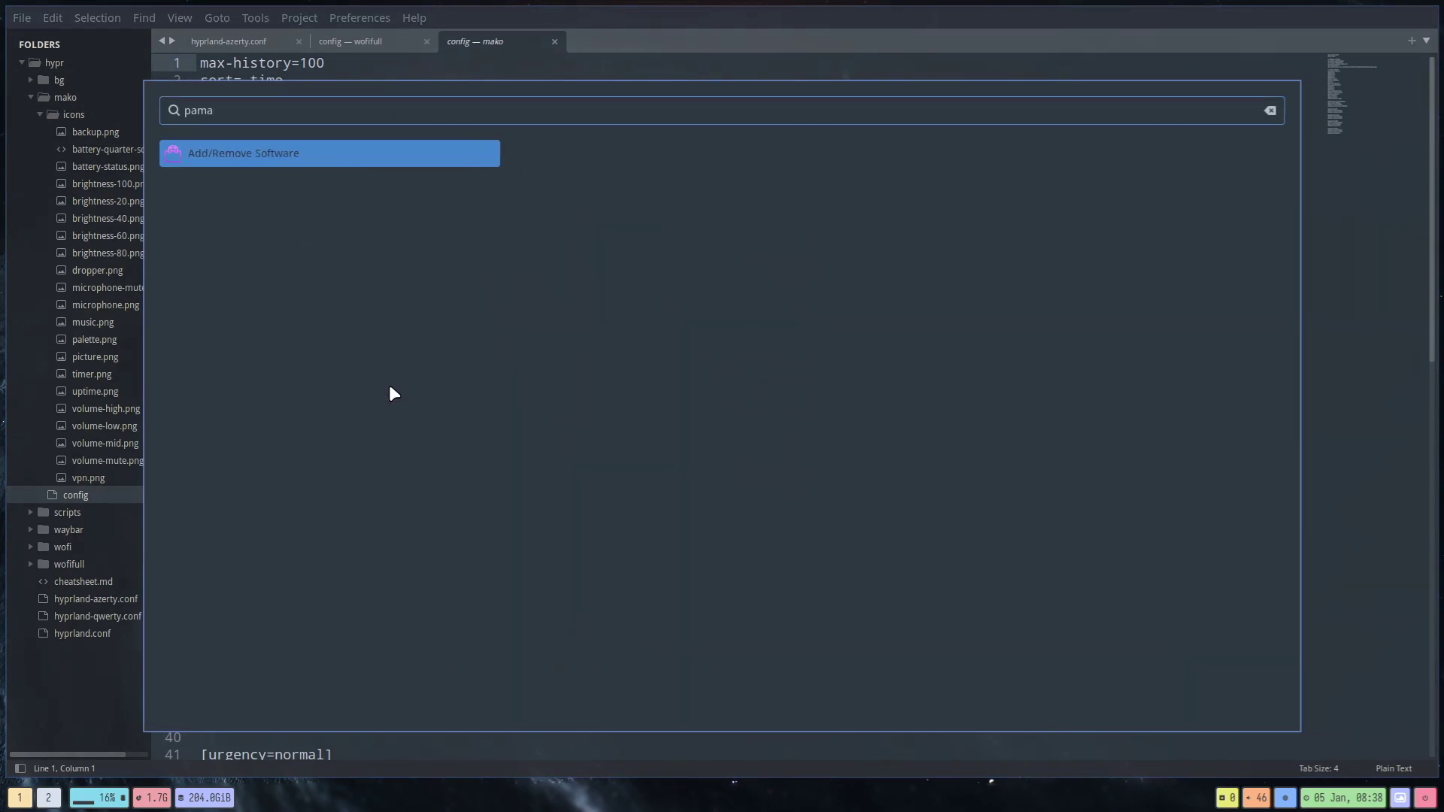
pyautogui.press('Return')
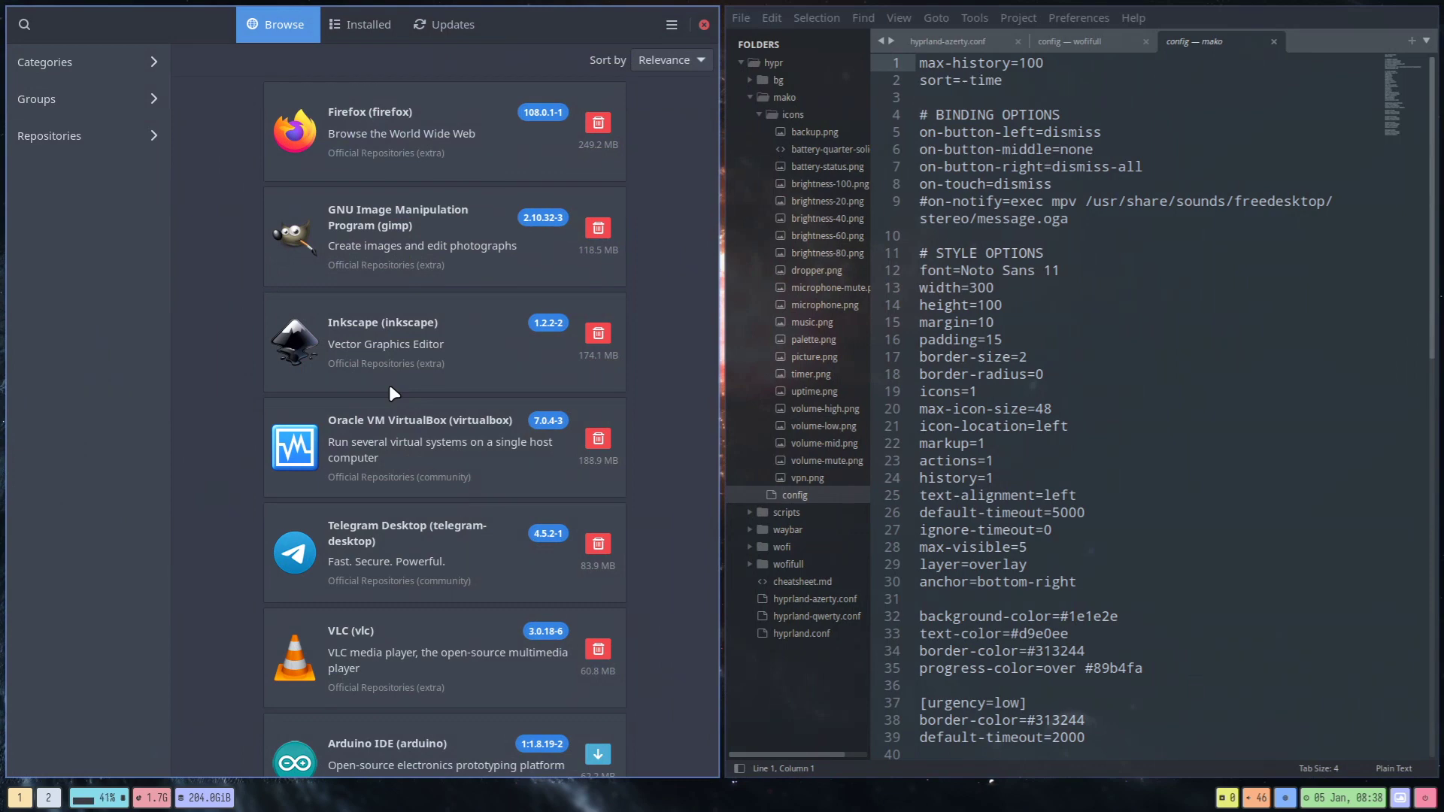
pyautogui.write('mako')
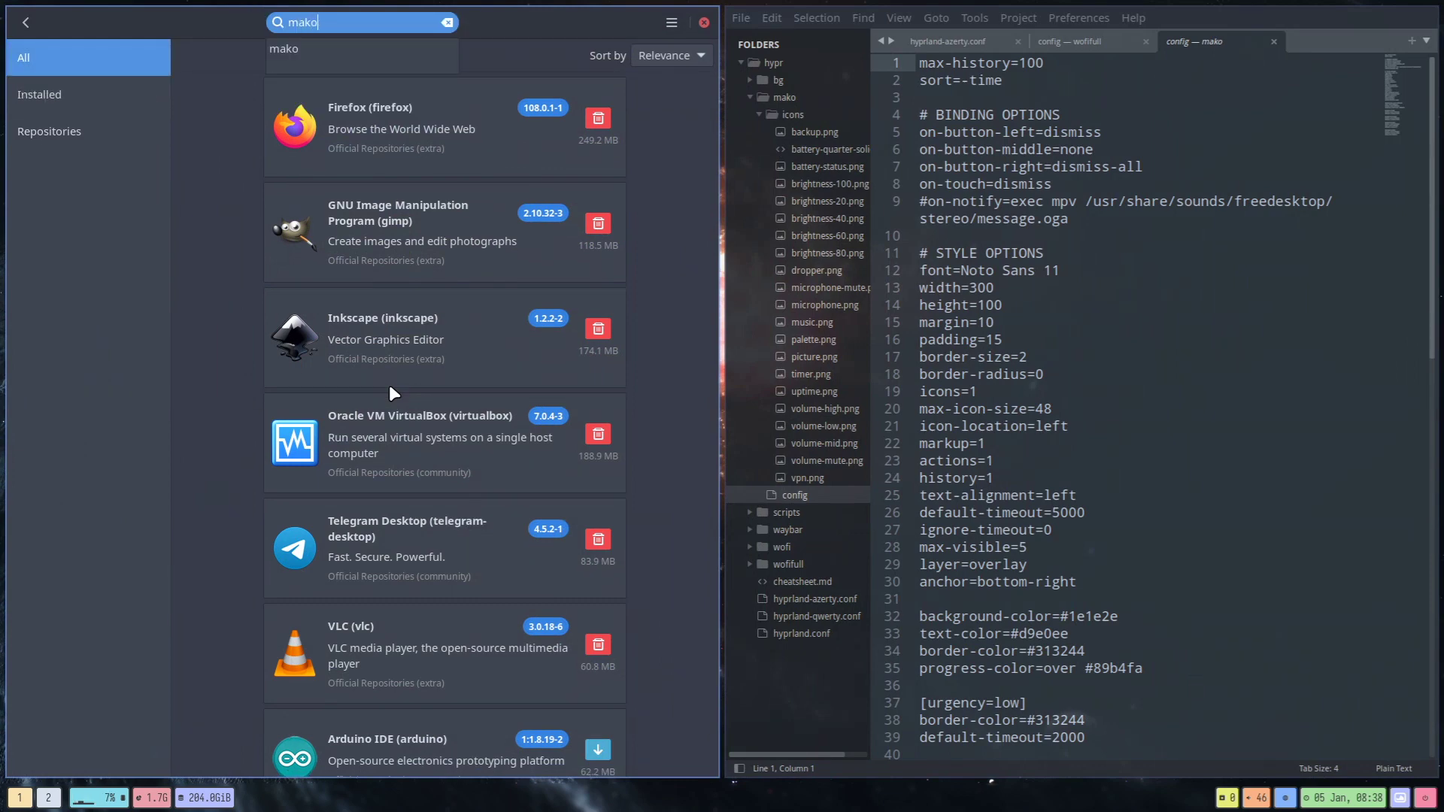
pyautogui.press('Return')
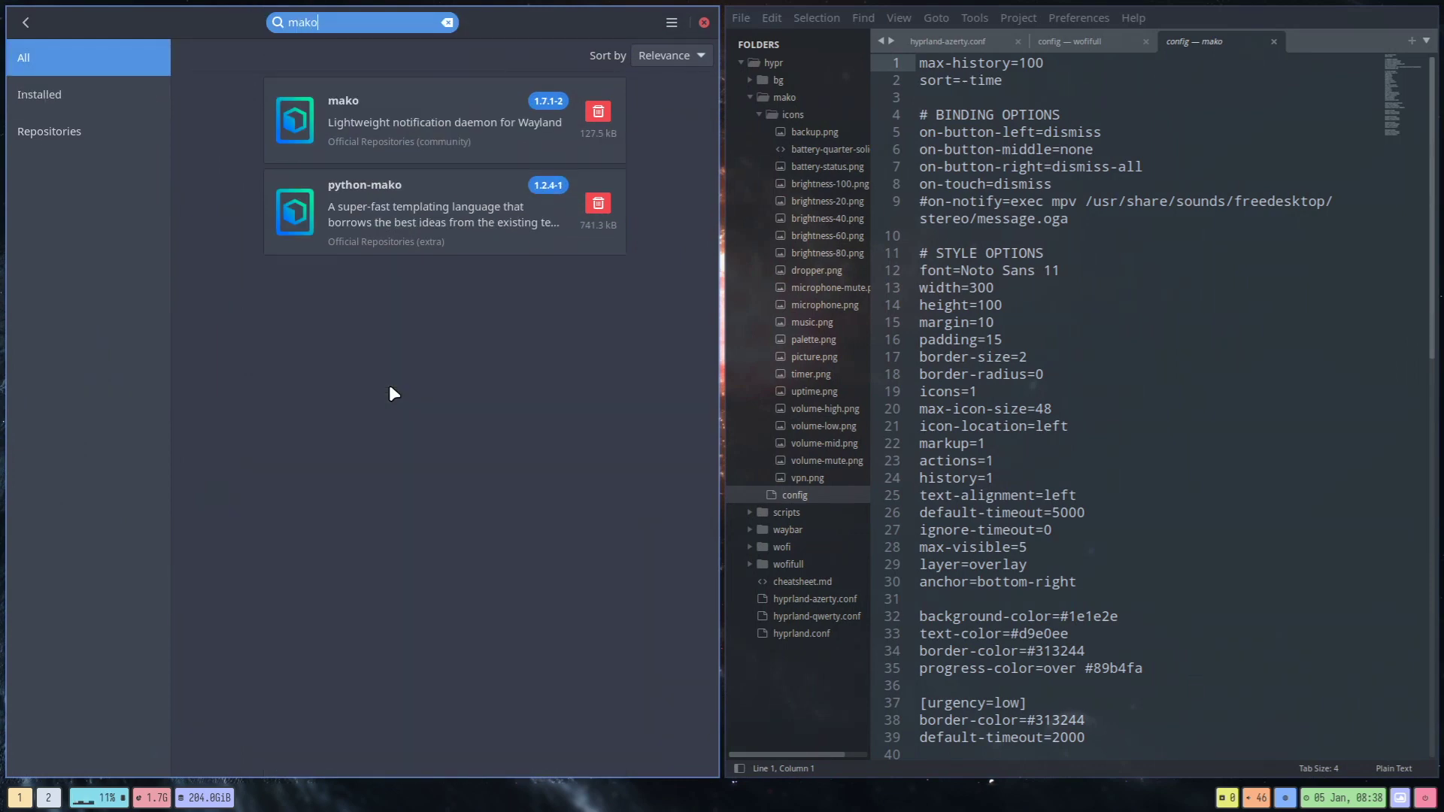
# Step: Open the mako package page and look through its dependencies, installed files and details
pyautogui.click(481, 119)
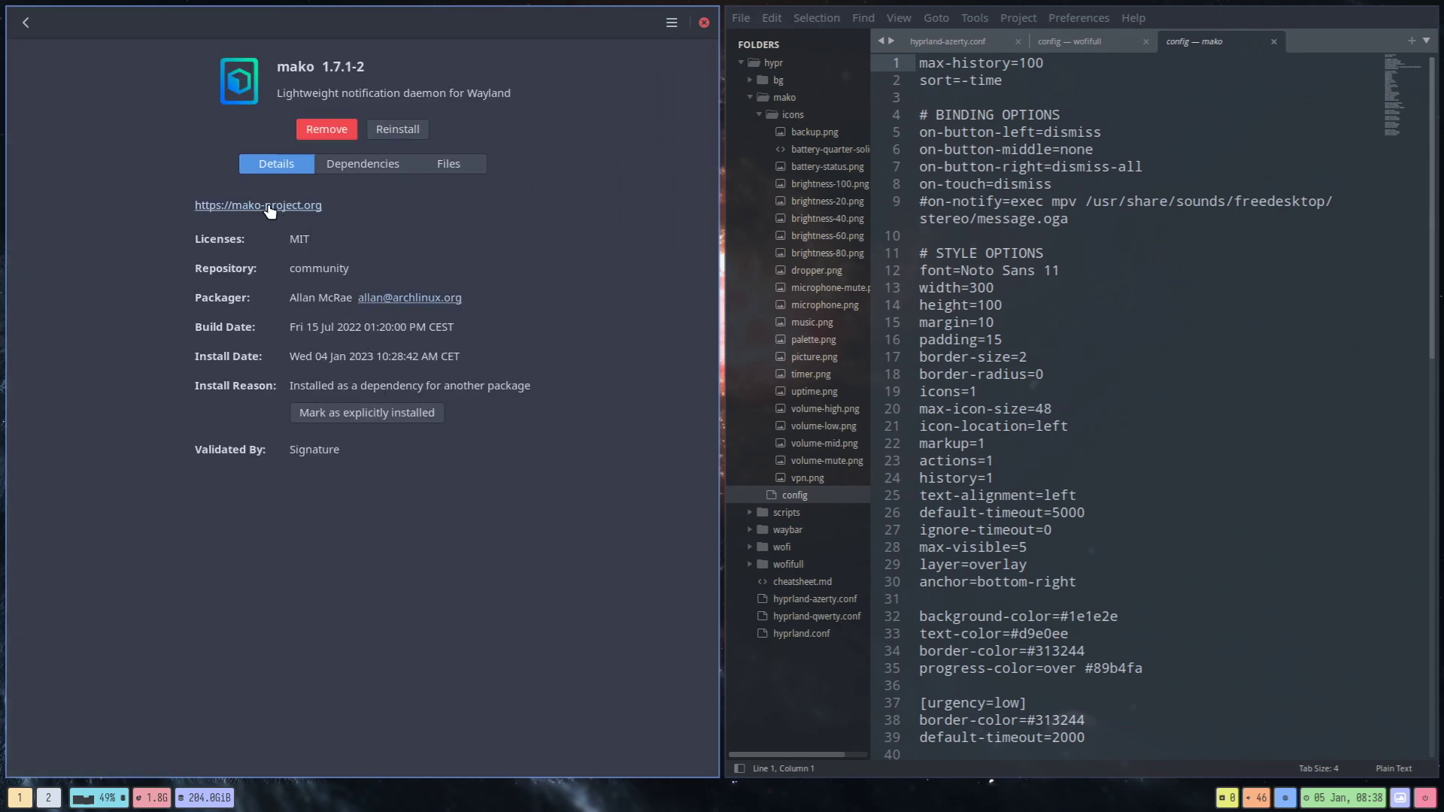
pyautogui.click(387, 159)
pyautogui.click(438, 164)
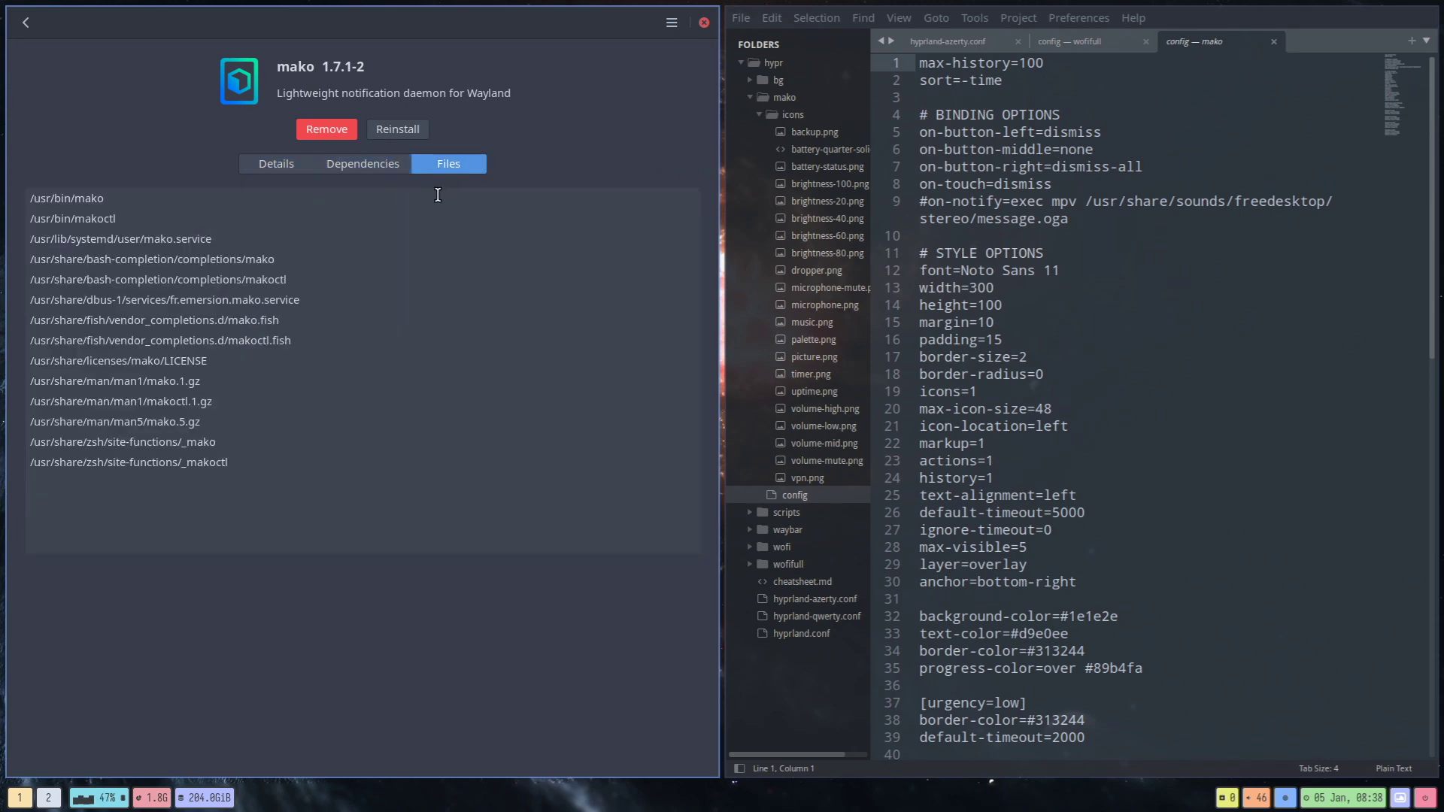
pyautogui.doubleClick(88, 199)
pyautogui.click(275, 163)
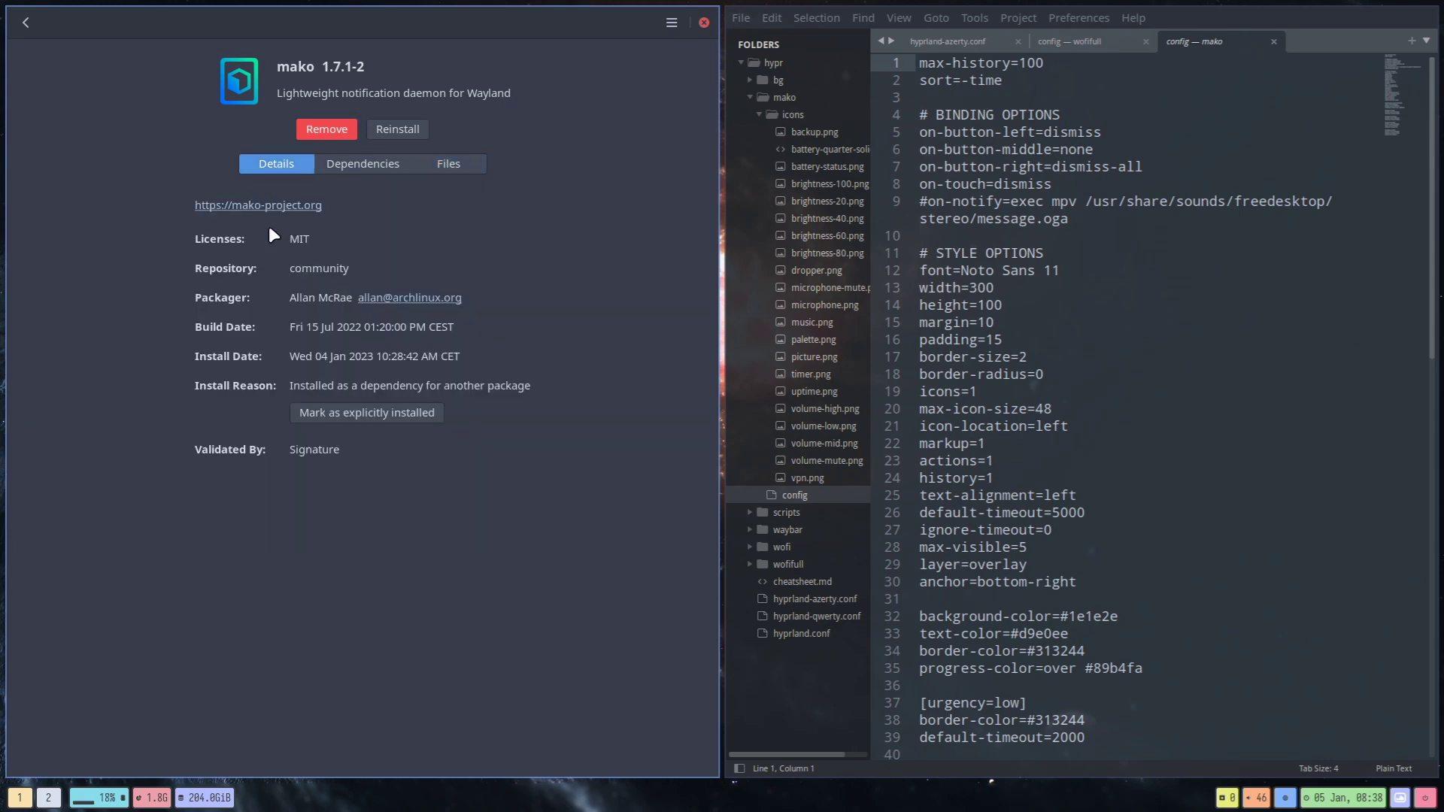
# Step: Visit mako's project website from the package details, and close both the browser and the package manager
pyautogui.click(256, 206)
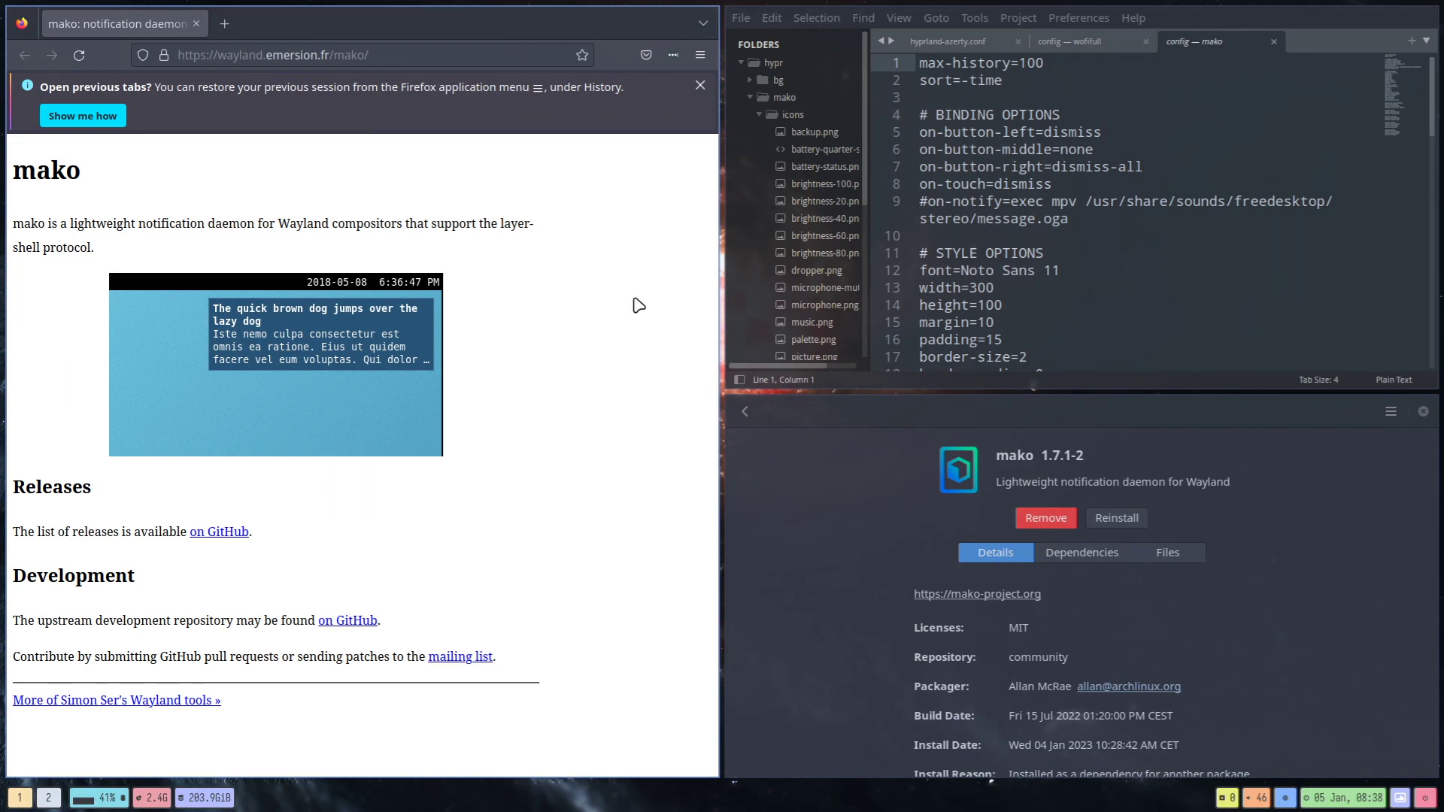
pyautogui.press('super+q')
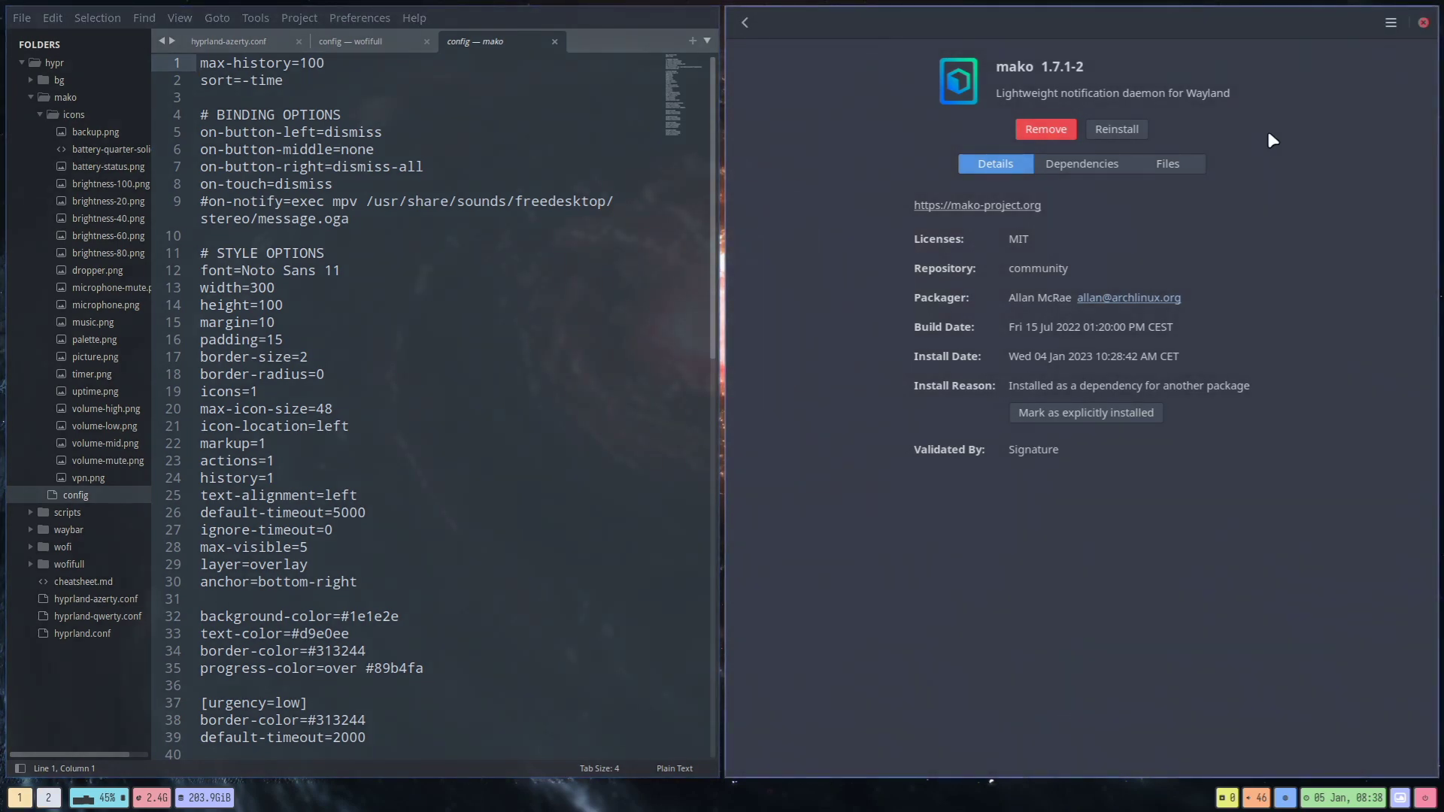
pyautogui.press('super+q')
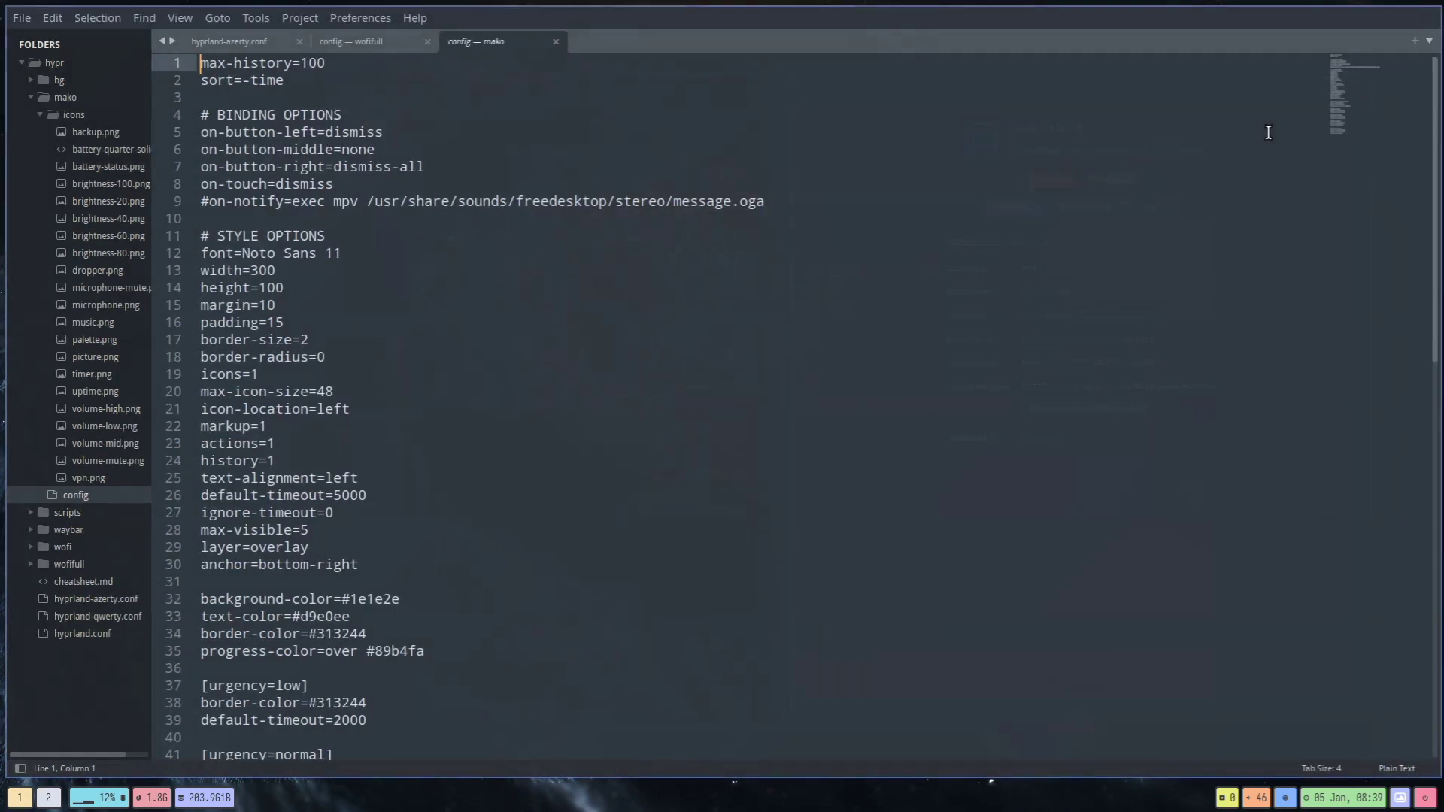
# Step: Collapse the mako folder, expand bg to review its wallpaper files, and collapse the whole hypr folder
pyautogui.click(30, 97)
pyautogui.click(29, 79)
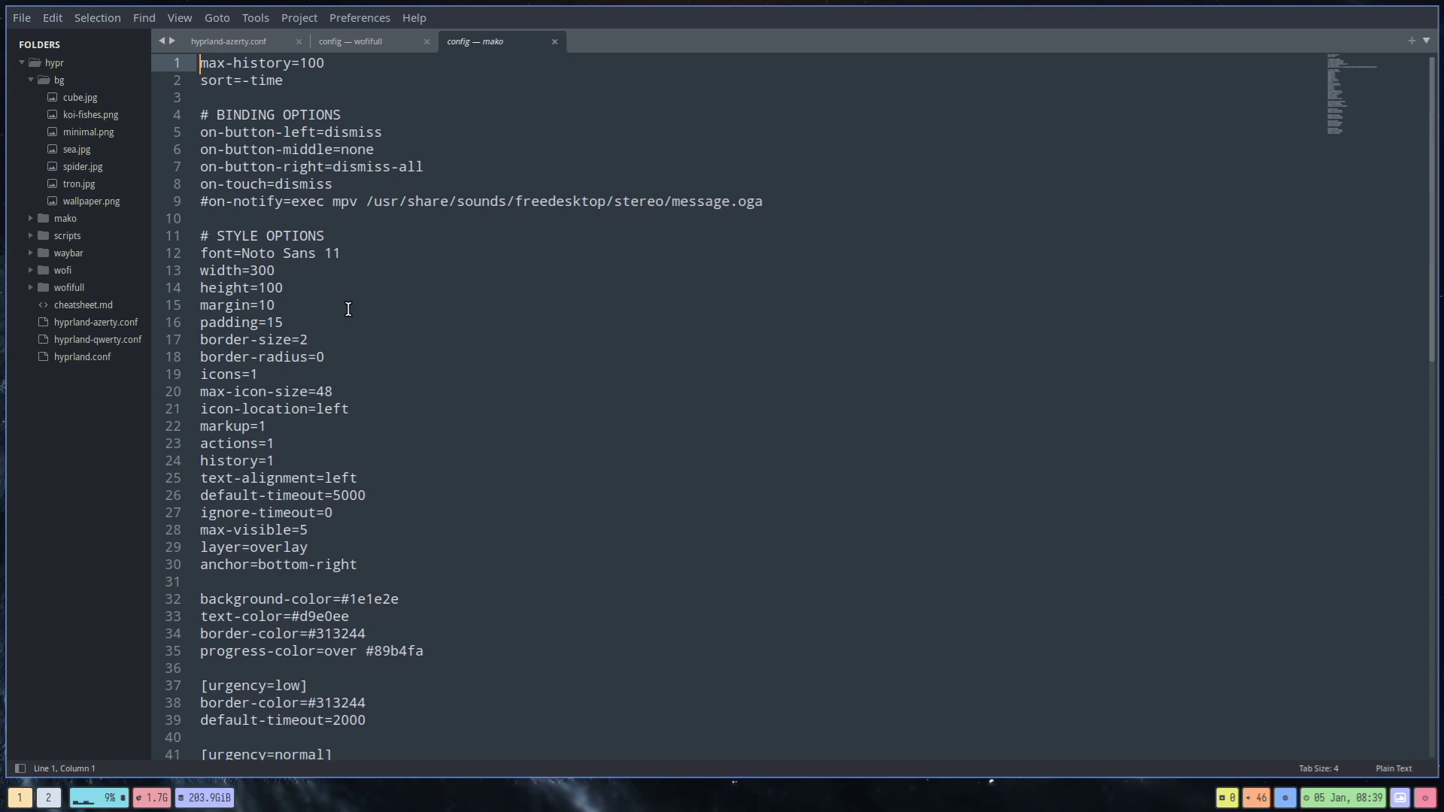
pyautogui.click(20, 61)
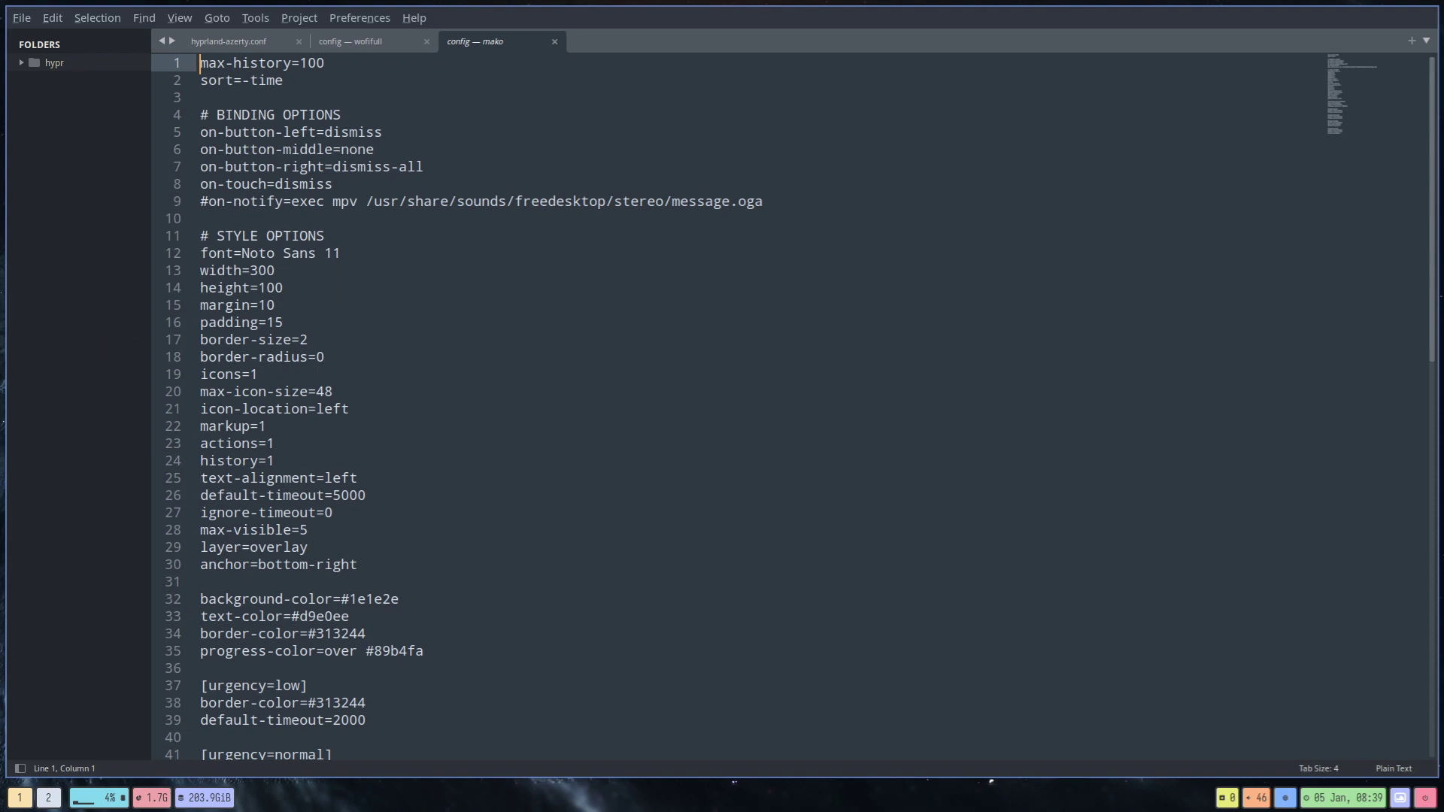
# Step: Open a terminal, run "sudo pacman -S hyprland-dev" with the sudo password, and abort at the installation confirmation
pyautogui.press('super+Return')
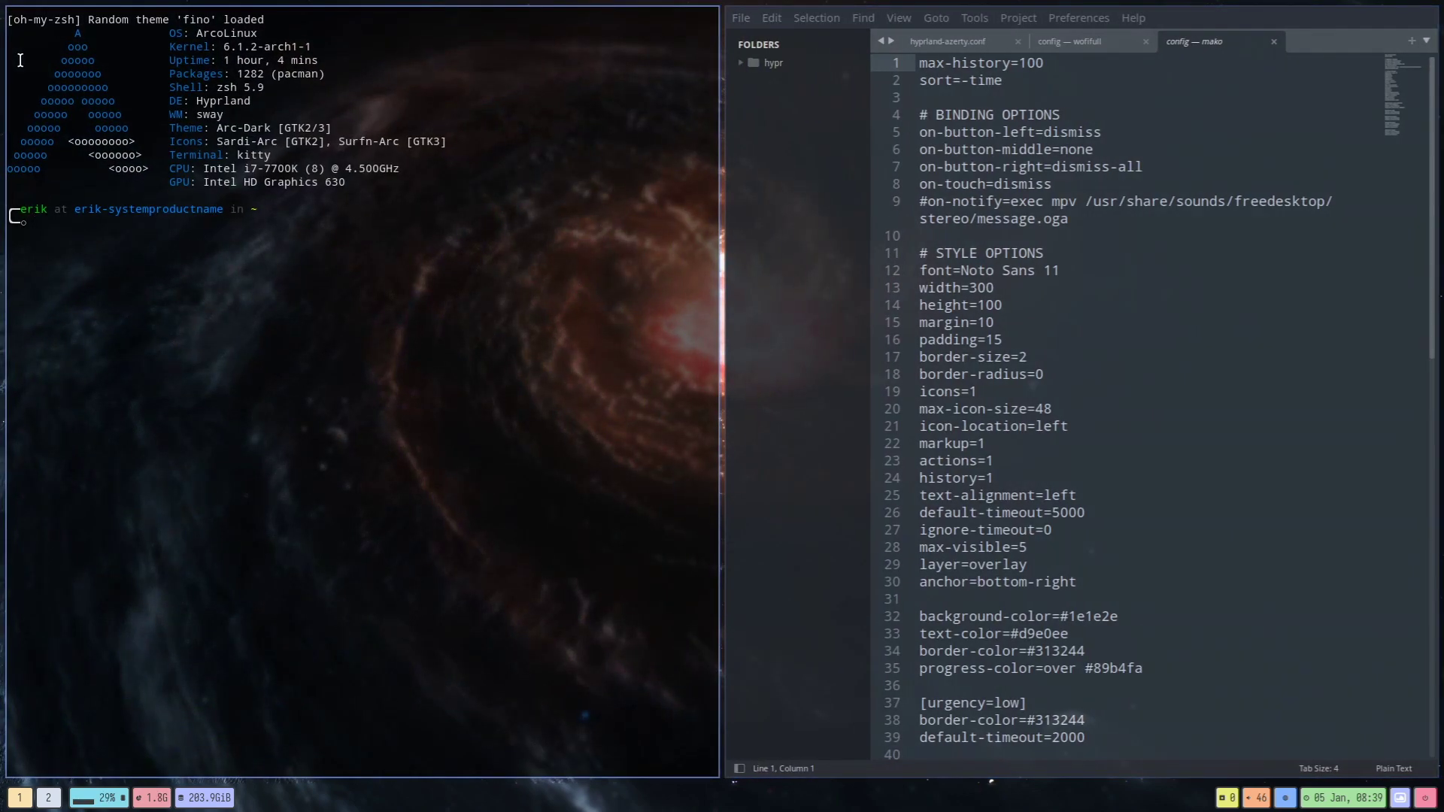
pyautogui.write('sudo pacman -S hyprland')
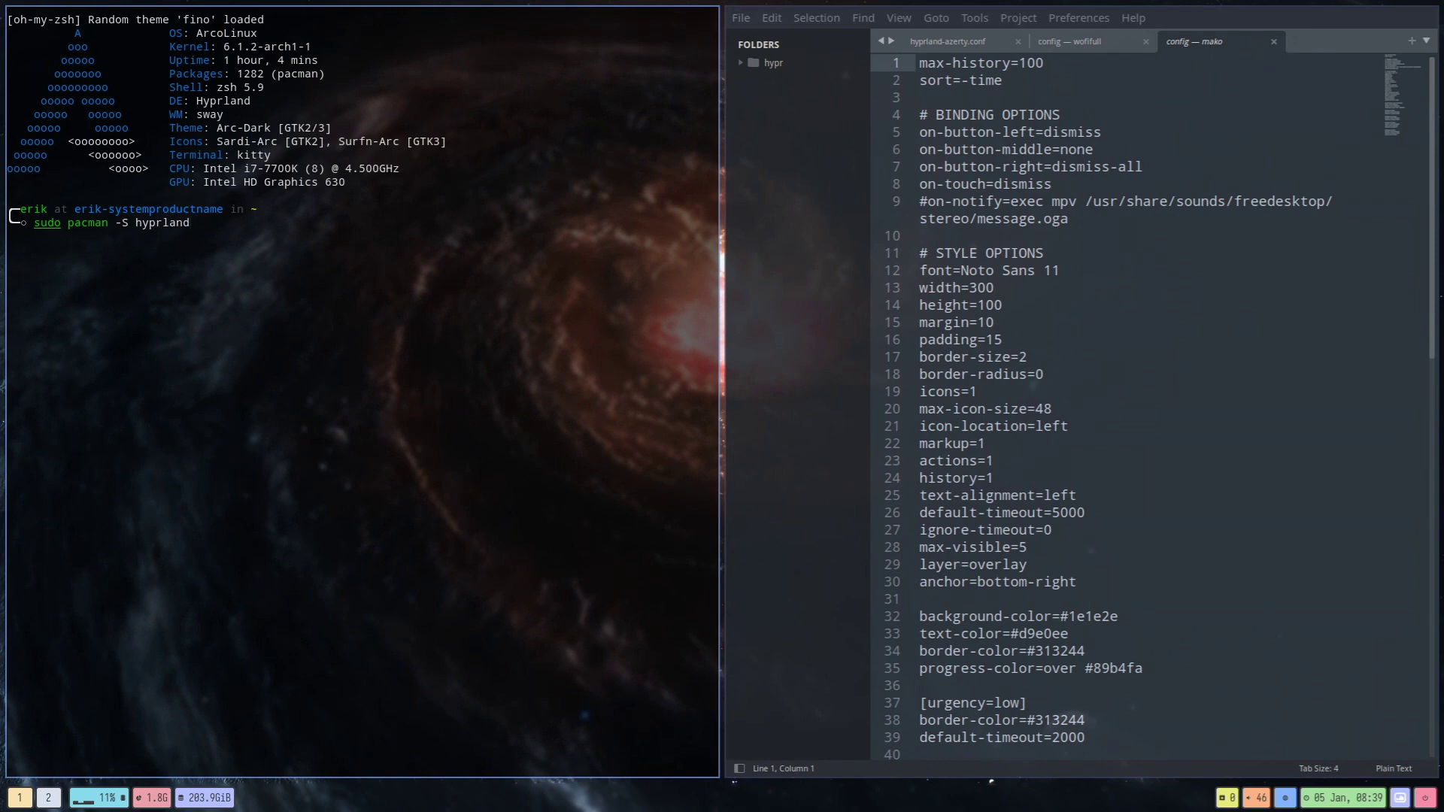
pyautogui.press('Tab')
pyautogui.write('-dev')
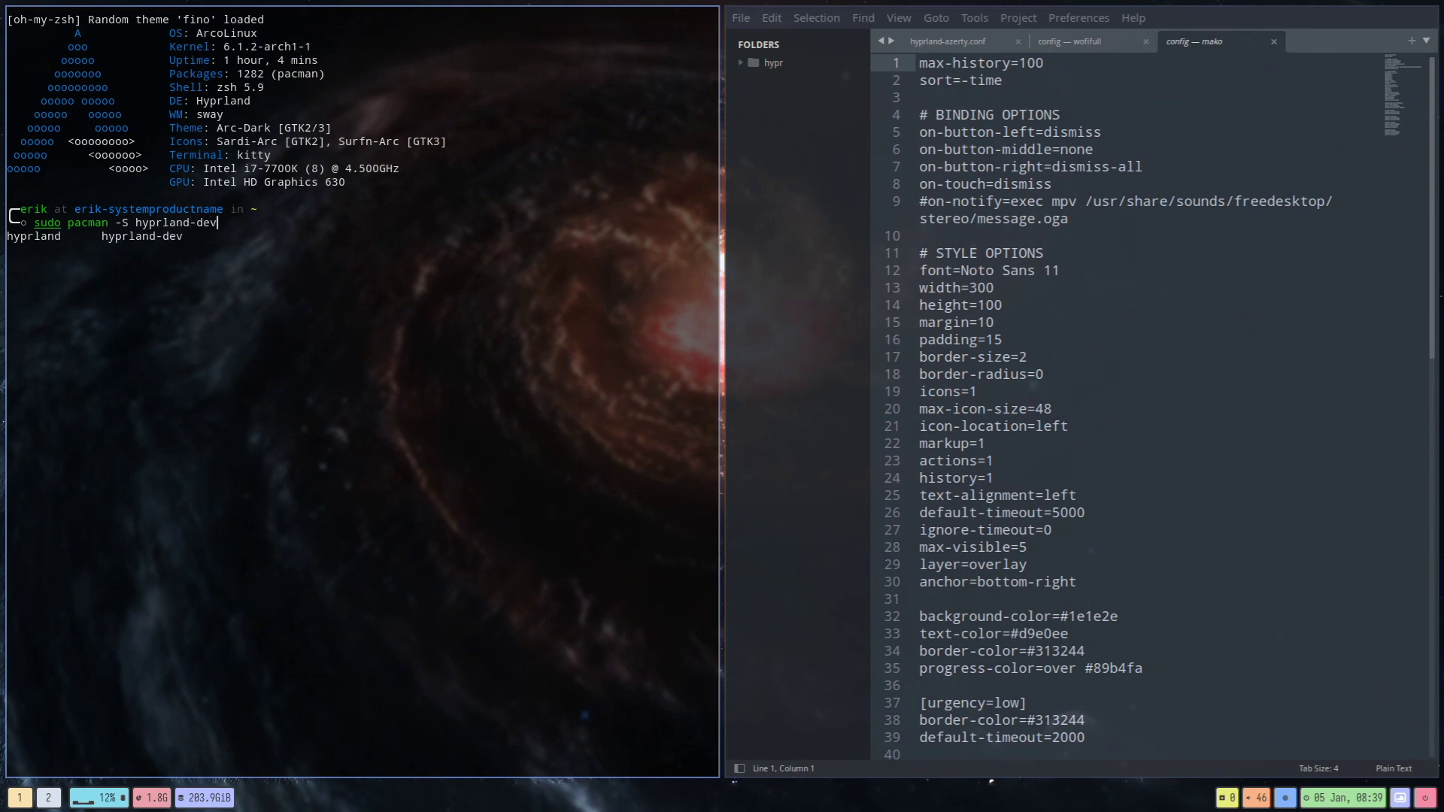
pyautogui.press('Return')
pyautogui.press('Return')
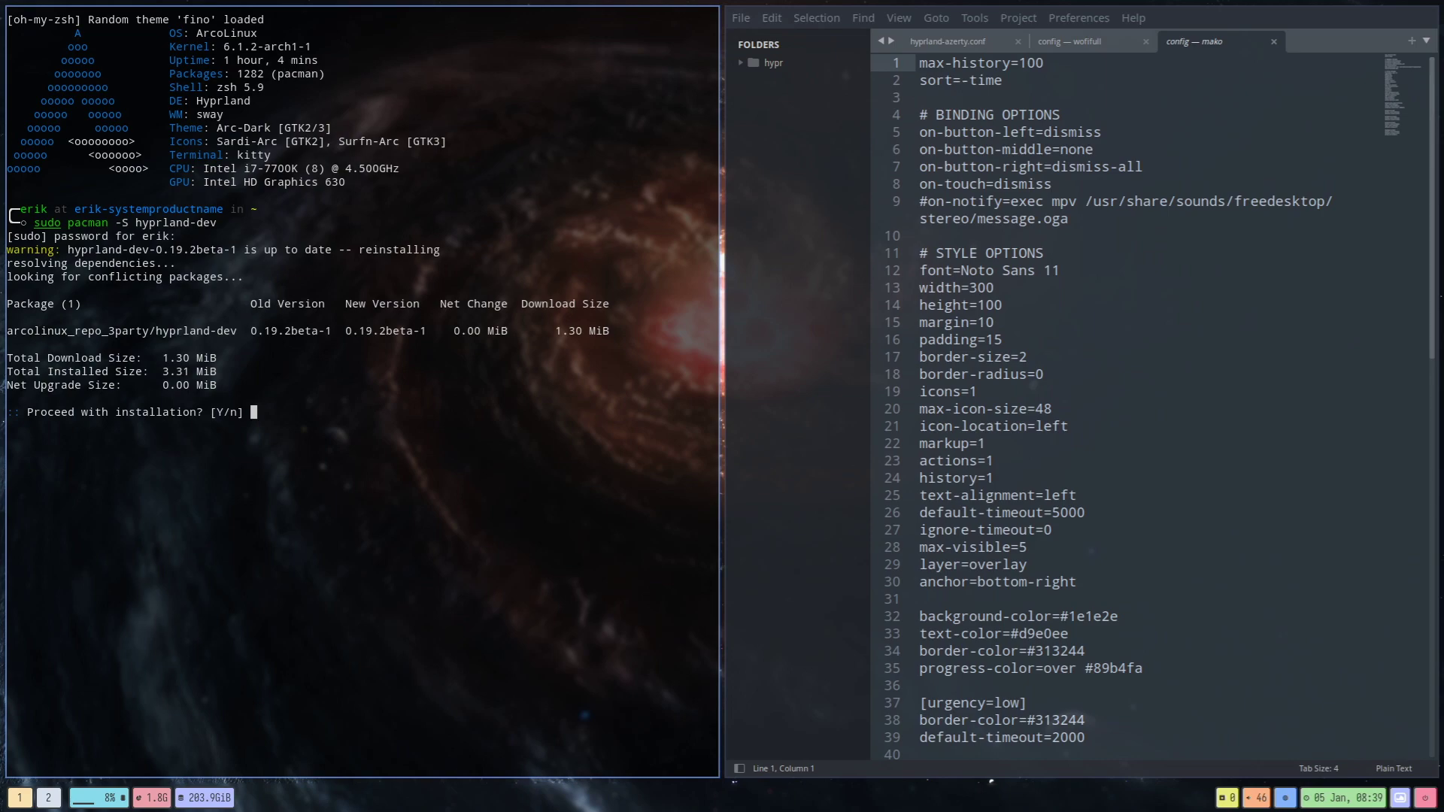
pyautogui.hotkey('ctrl', 'c')
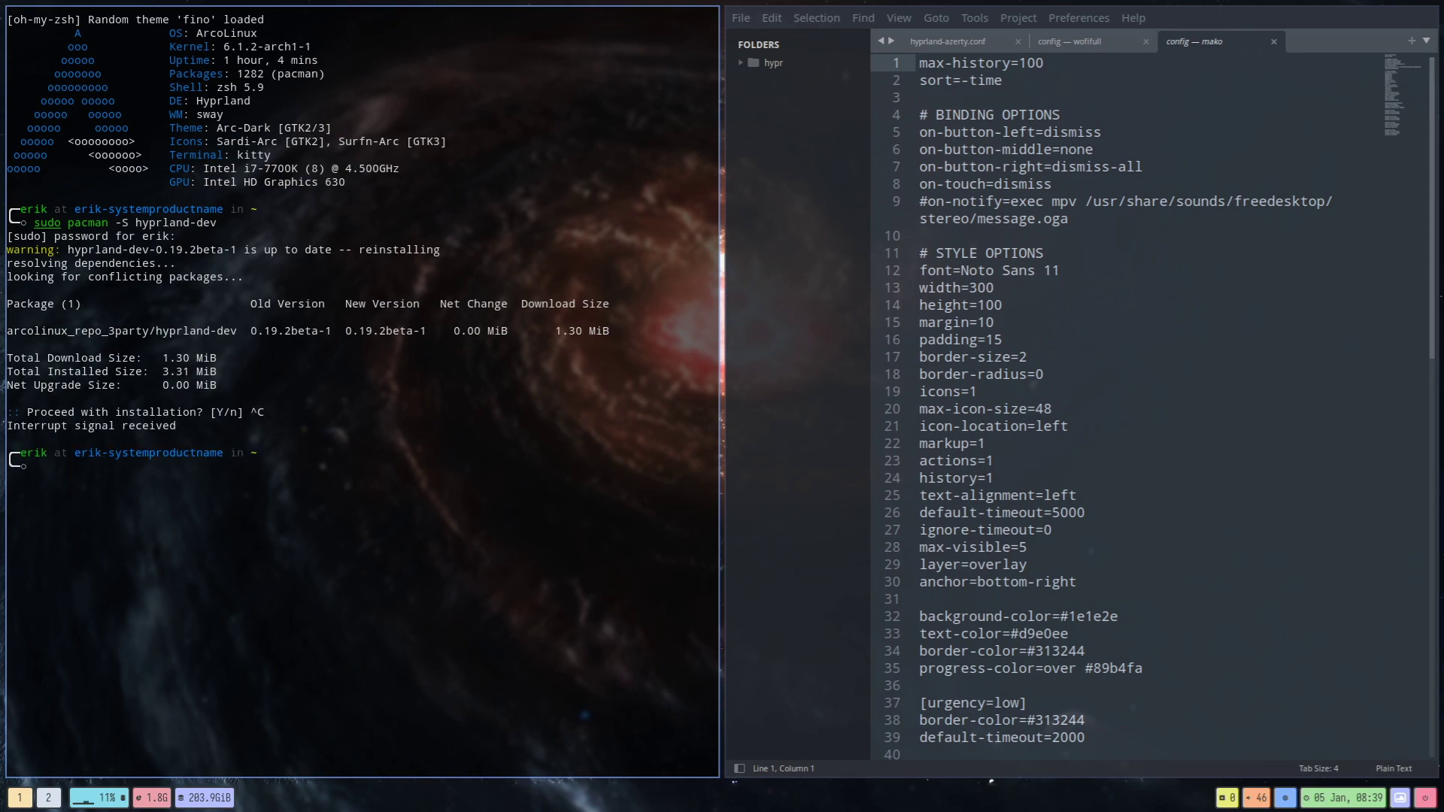
# Step: Run "yay hyprland" and compare the versions of the AUR hyprland package and the ArcoLinux hyprland-dev package
pyautogui.write('yay hyprland')
pyautogui.press('Return')
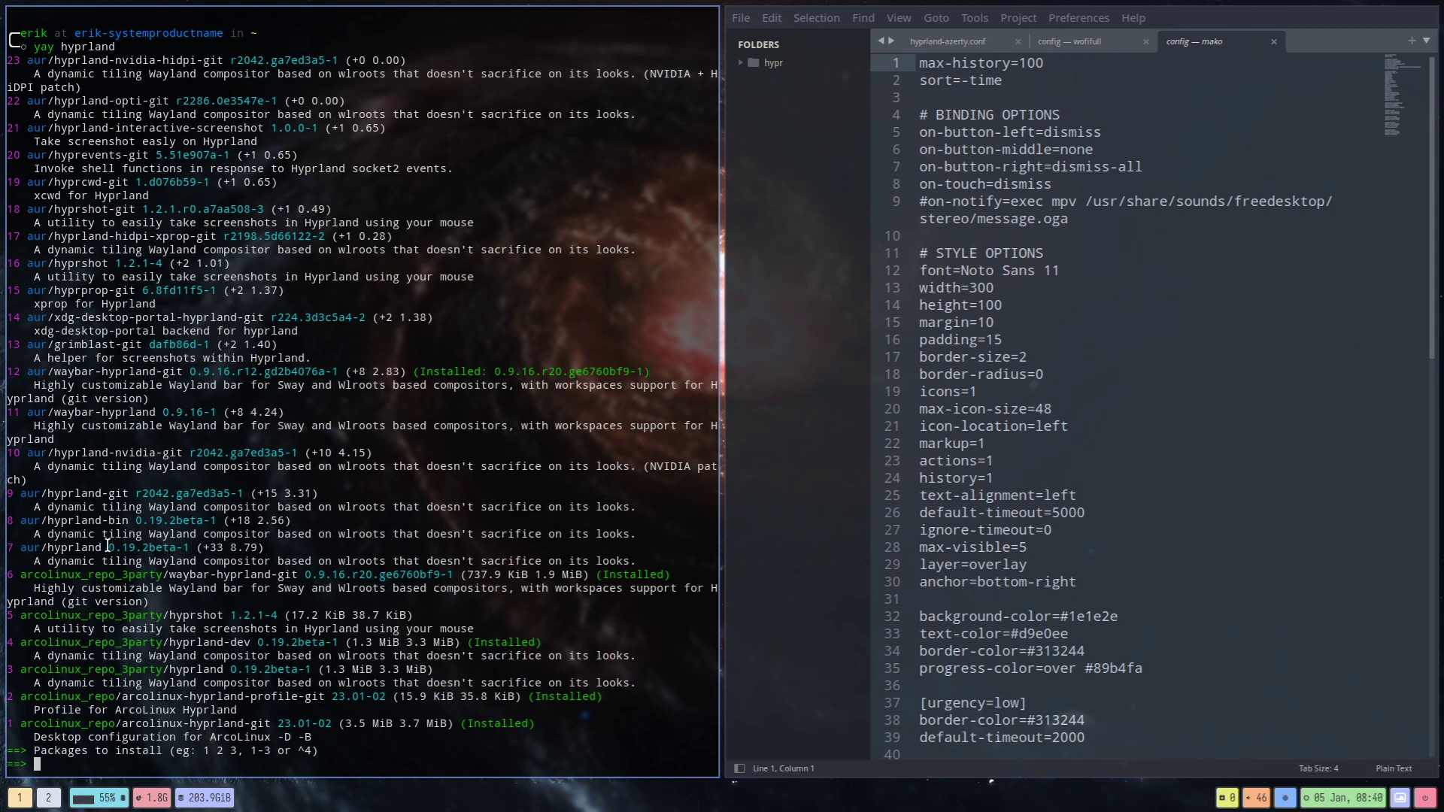
pyautogui.moveTo(110, 546); pyautogui.dragTo(191, 547)
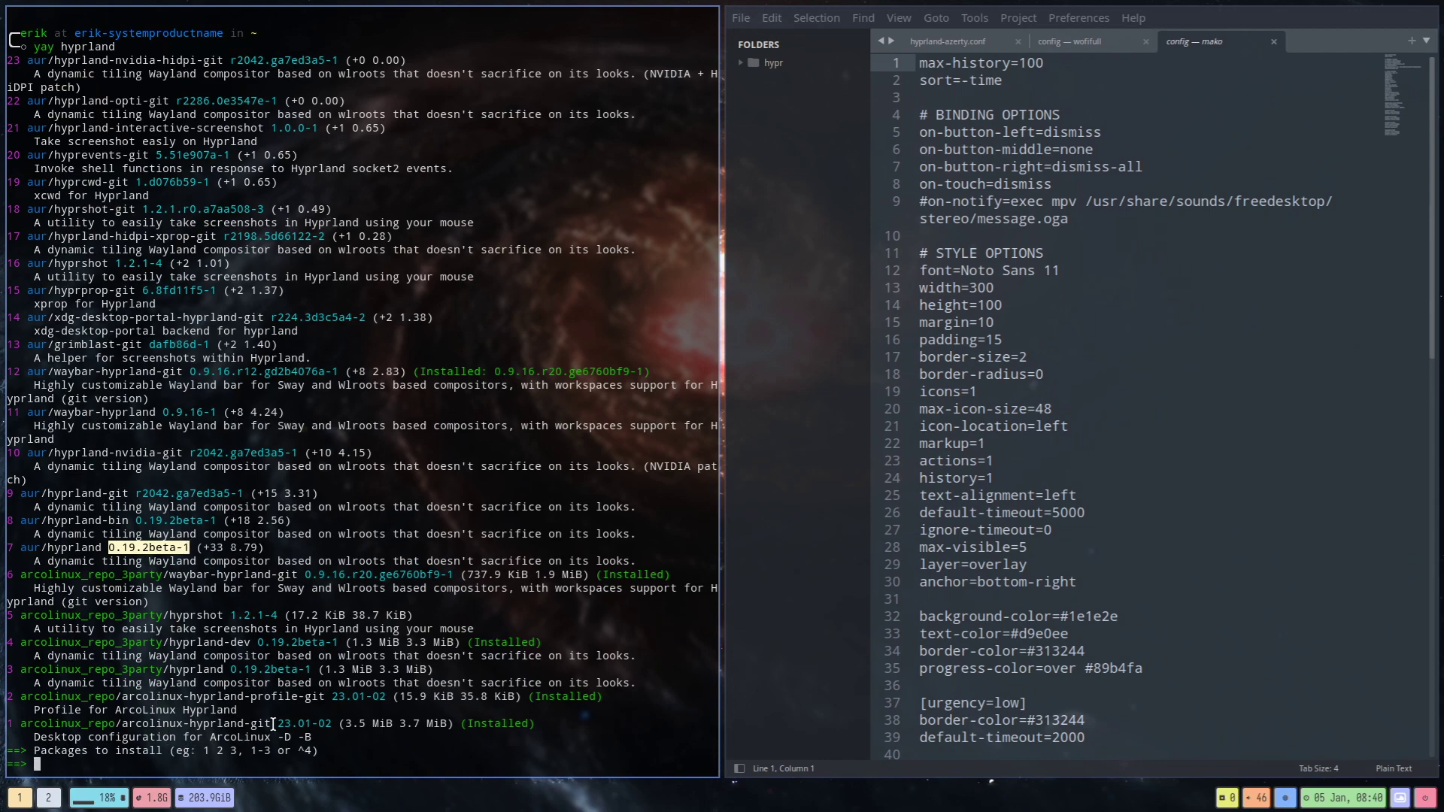
pyautogui.click(226, 670)
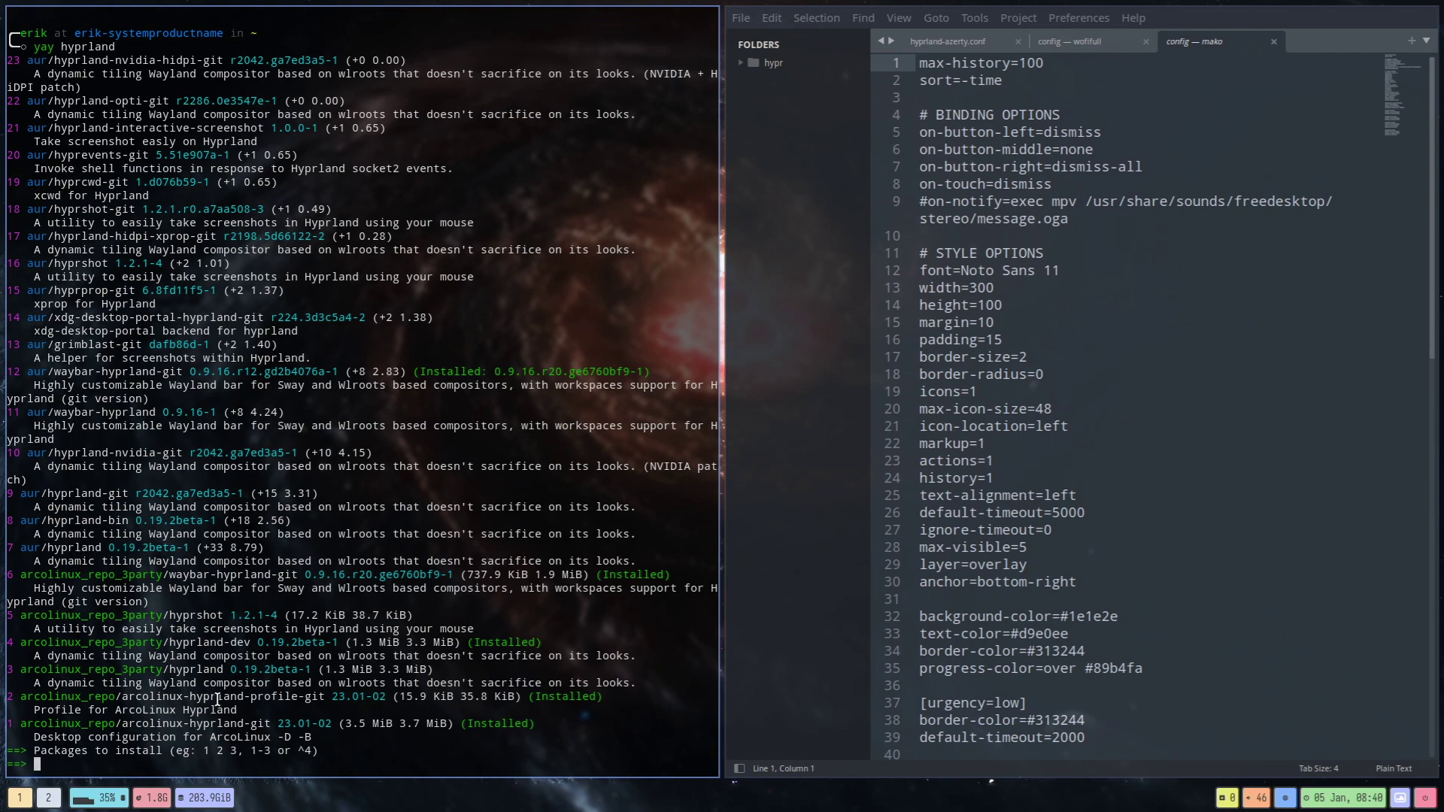
pyautogui.moveTo(251, 642); pyautogui.dragTo(340, 643)
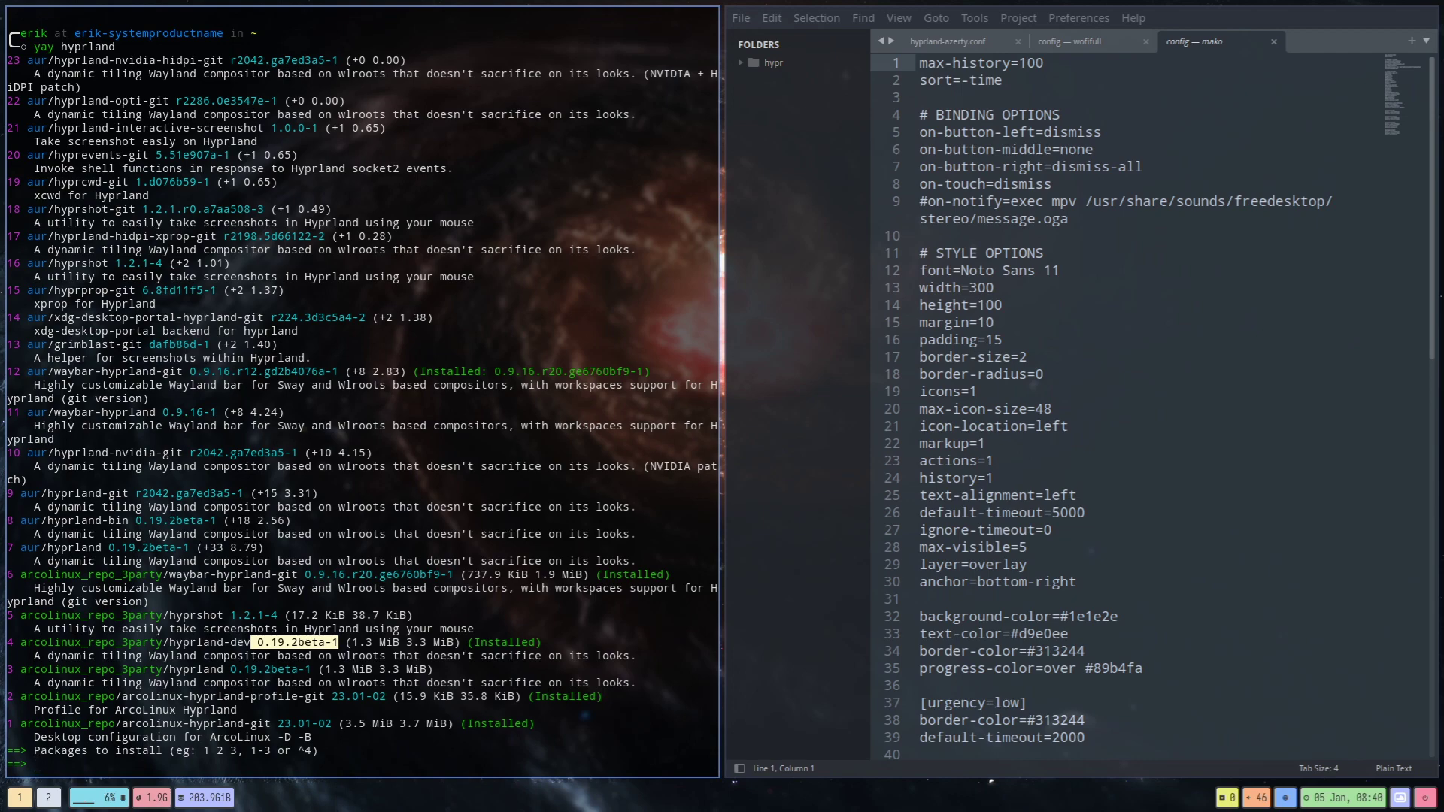
# Step: Expand the hypr folder again in the editor's folder tree
pyautogui.click(739, 63)
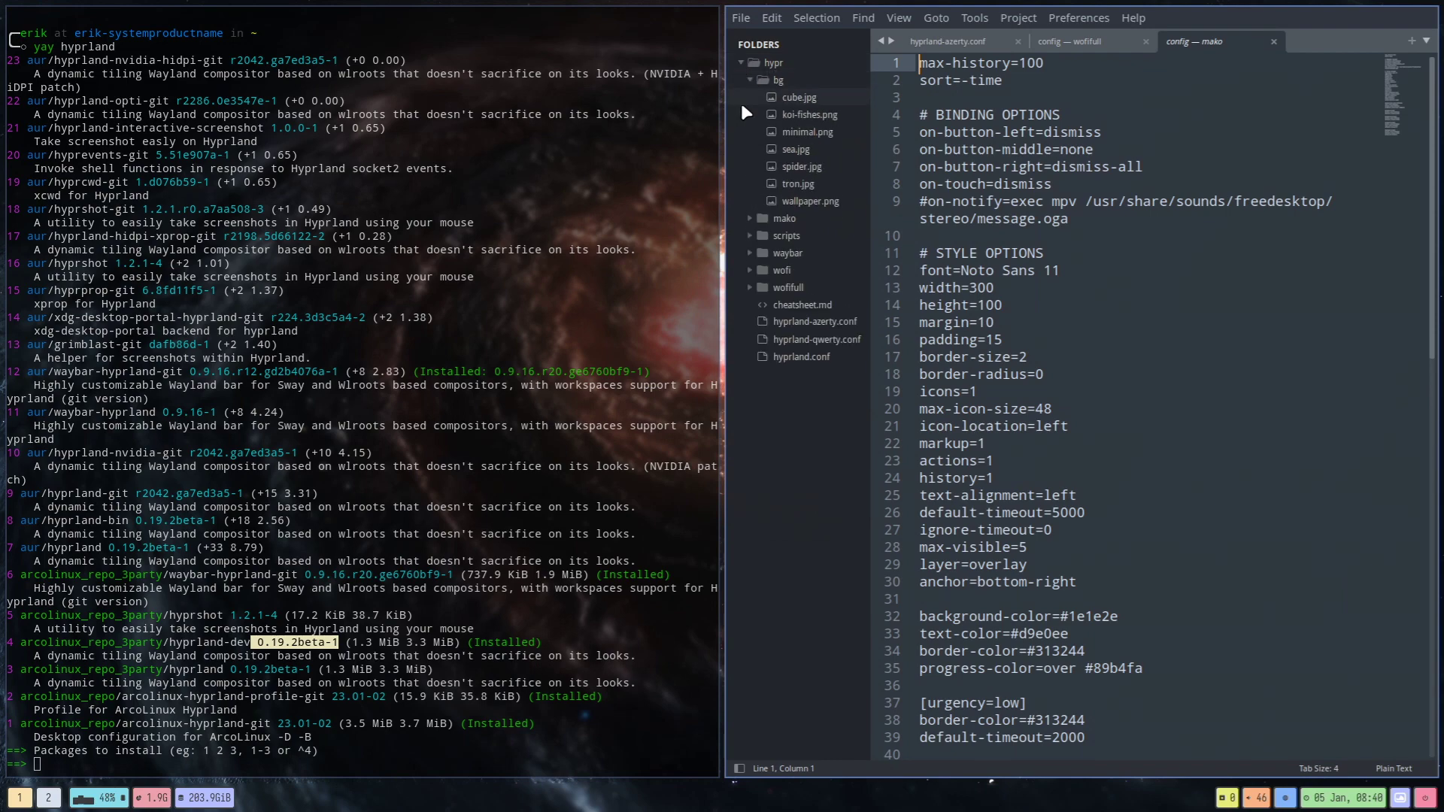